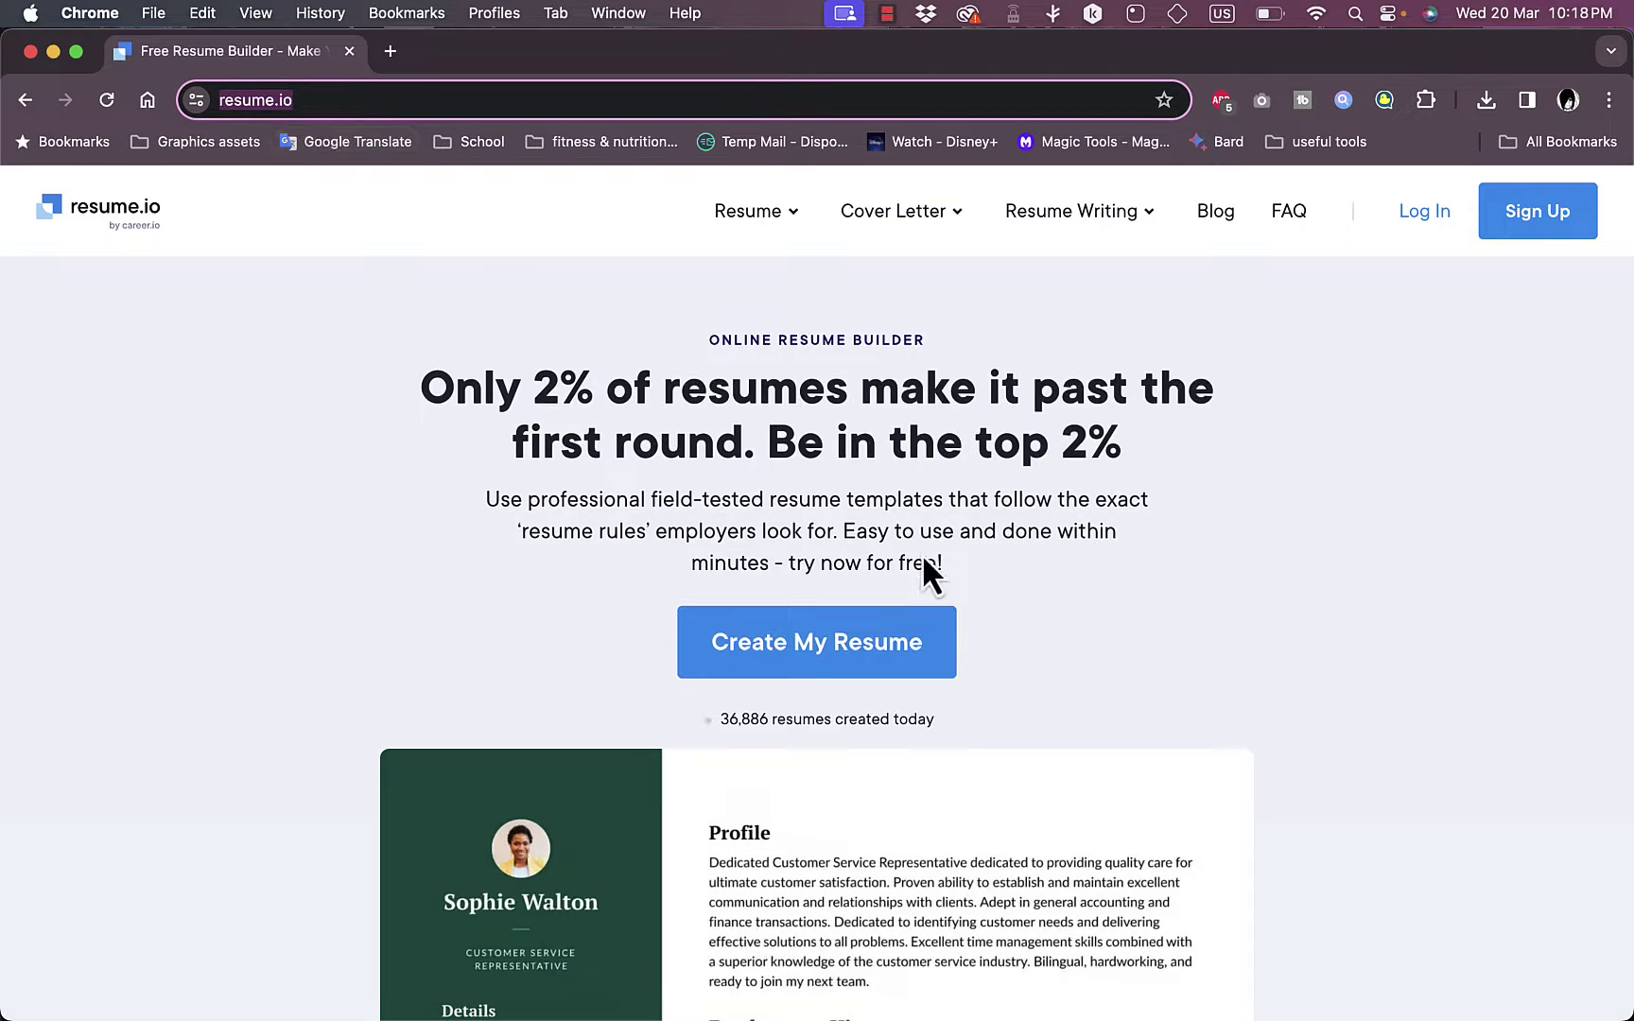
Scroll up and down through the Resume.io homepage to look over its sections
scroll(924, 560, "down", 3)
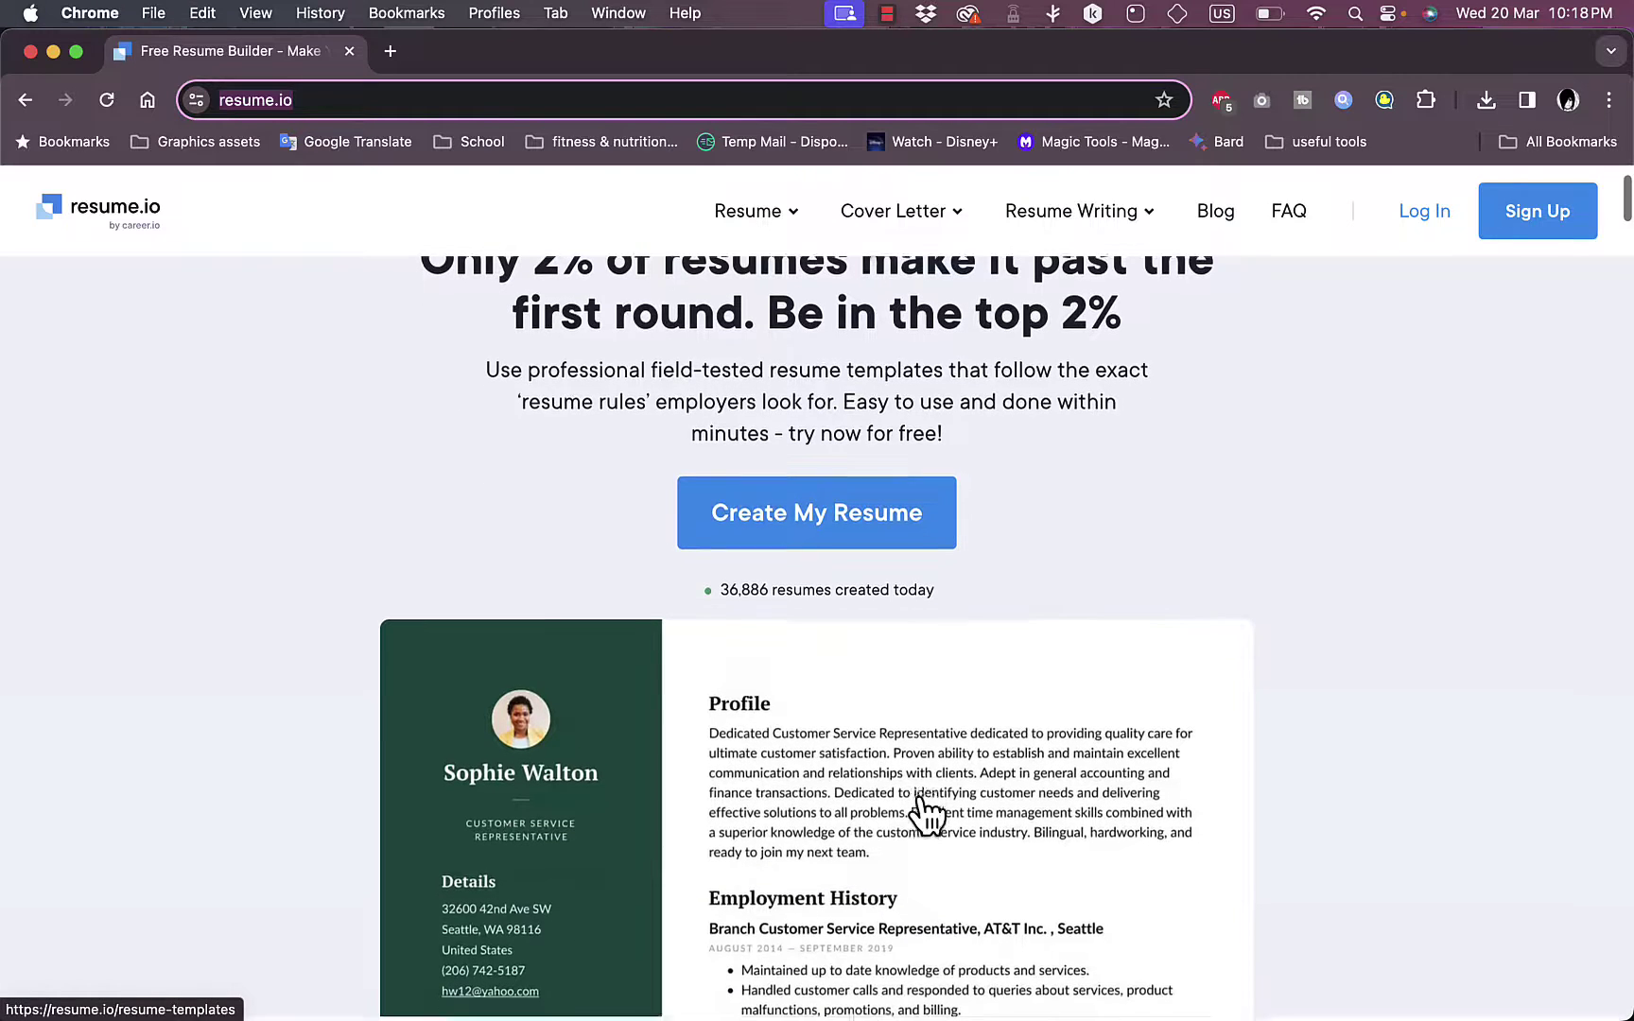
scroll(925, 813, "down", 5)
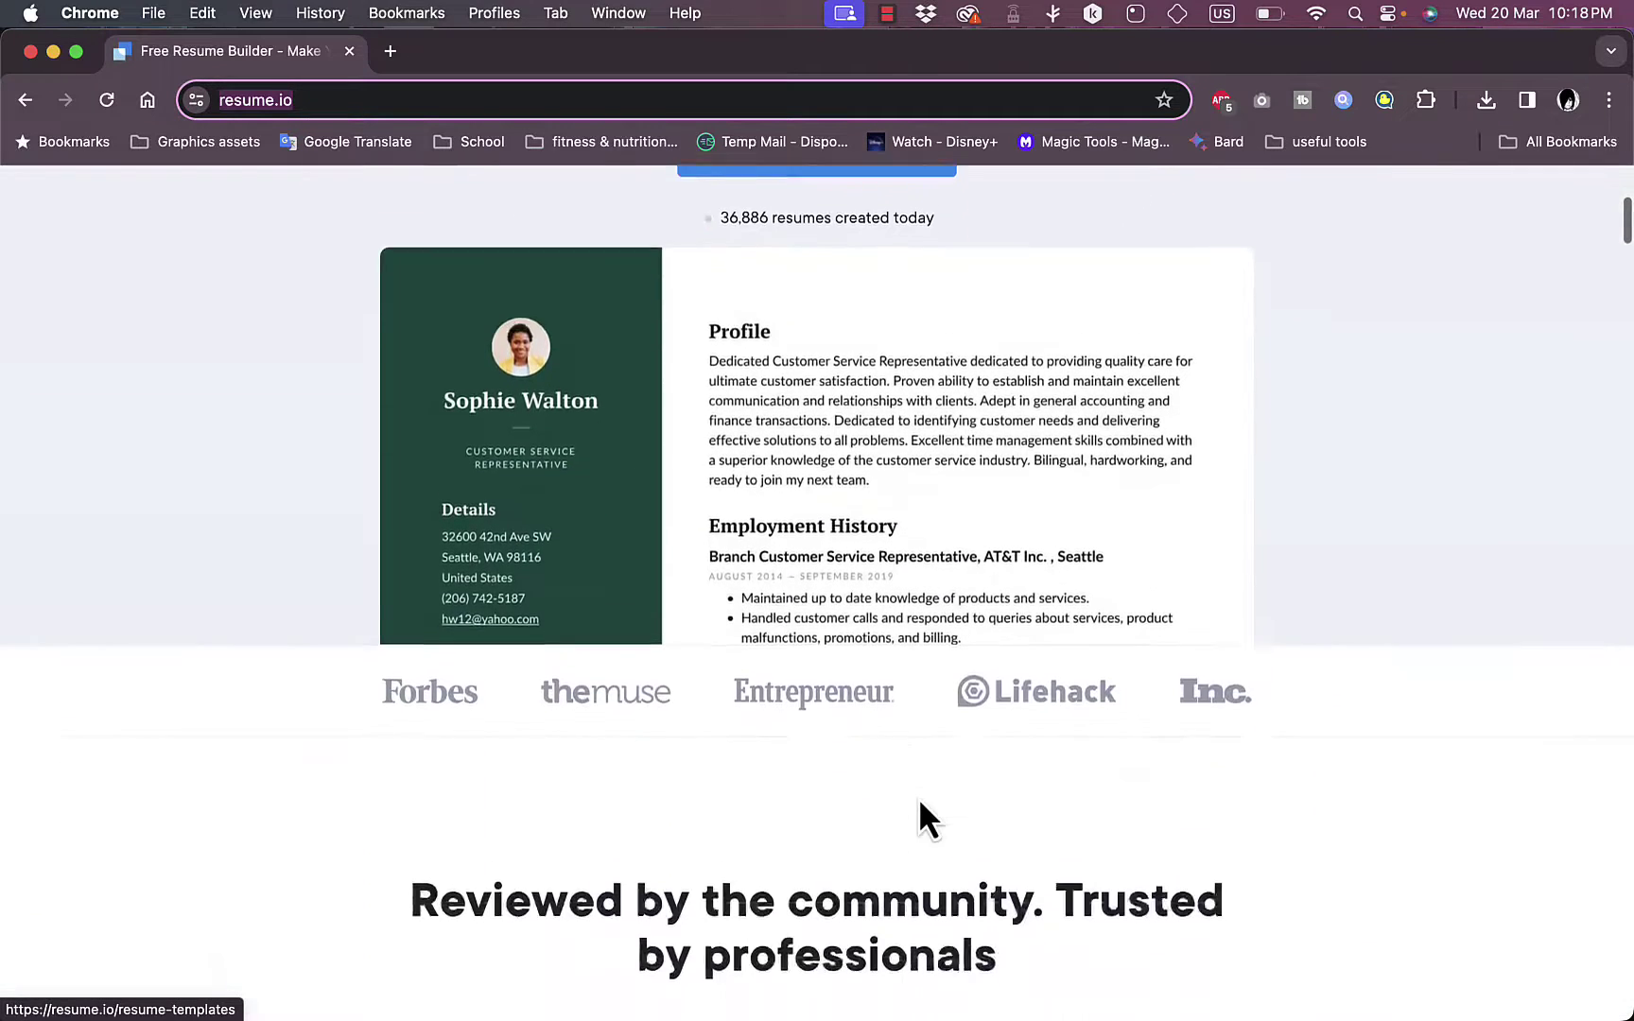
scroll(919, 817, "up", 5)
scroll(918, 796, "up", 2)
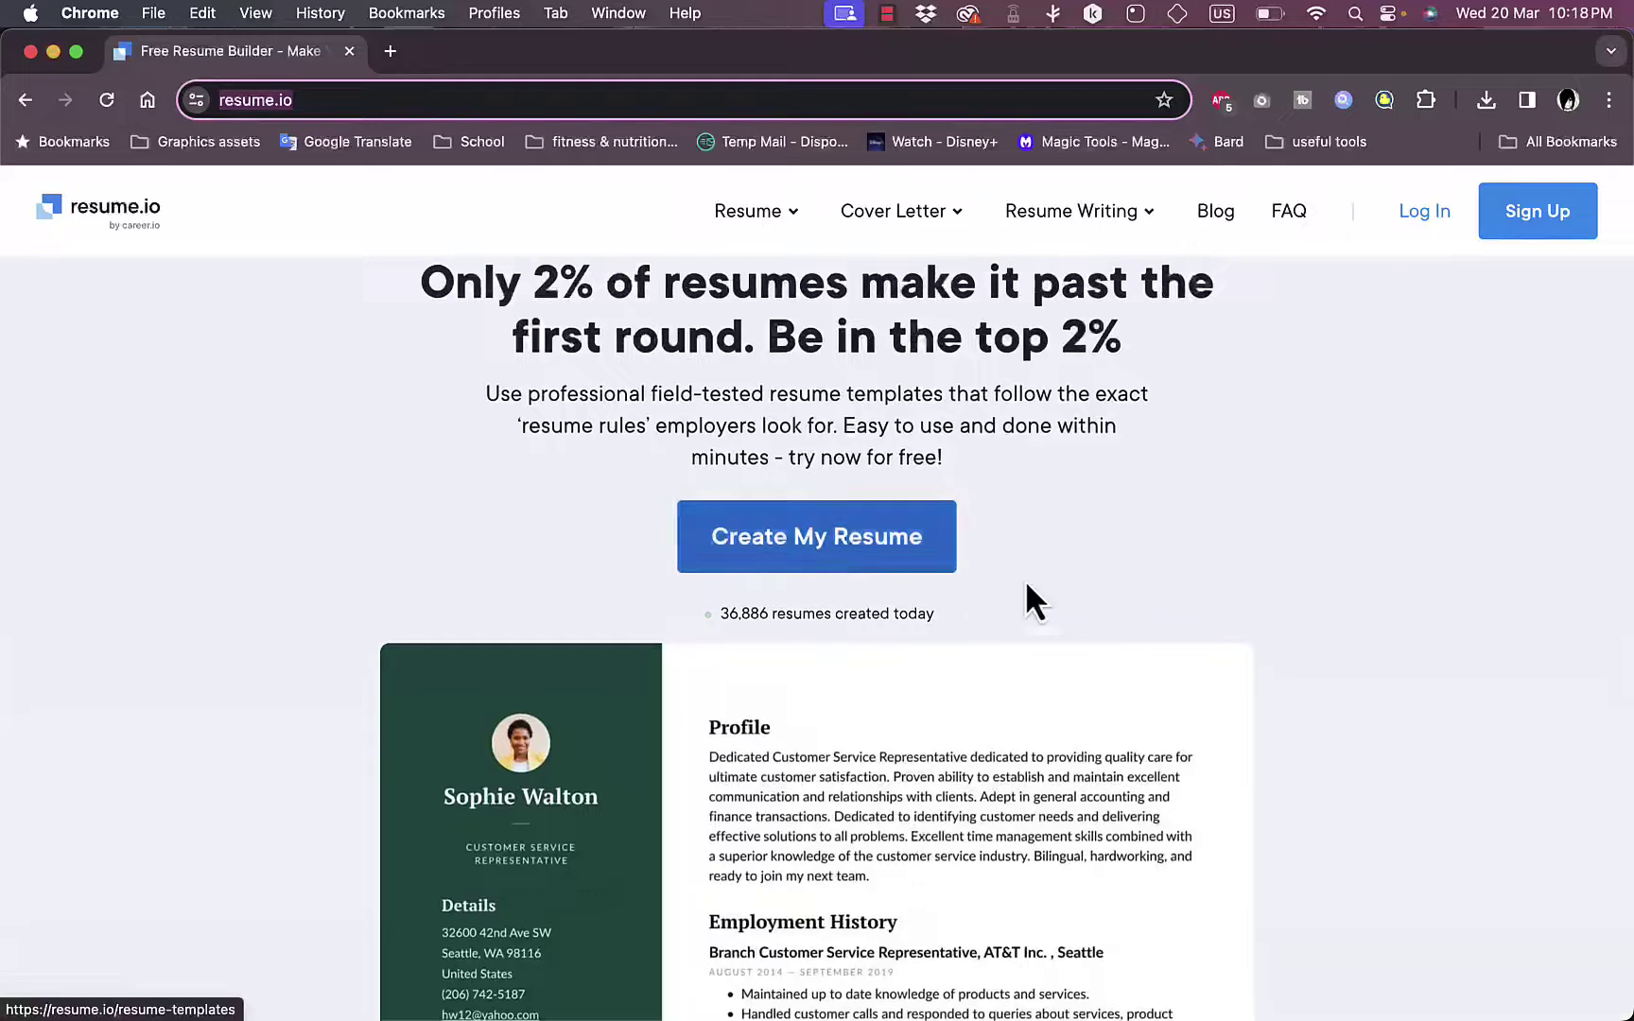
scroll(941, 501, "down", 10)
scroll(939, 492, "down", 2)
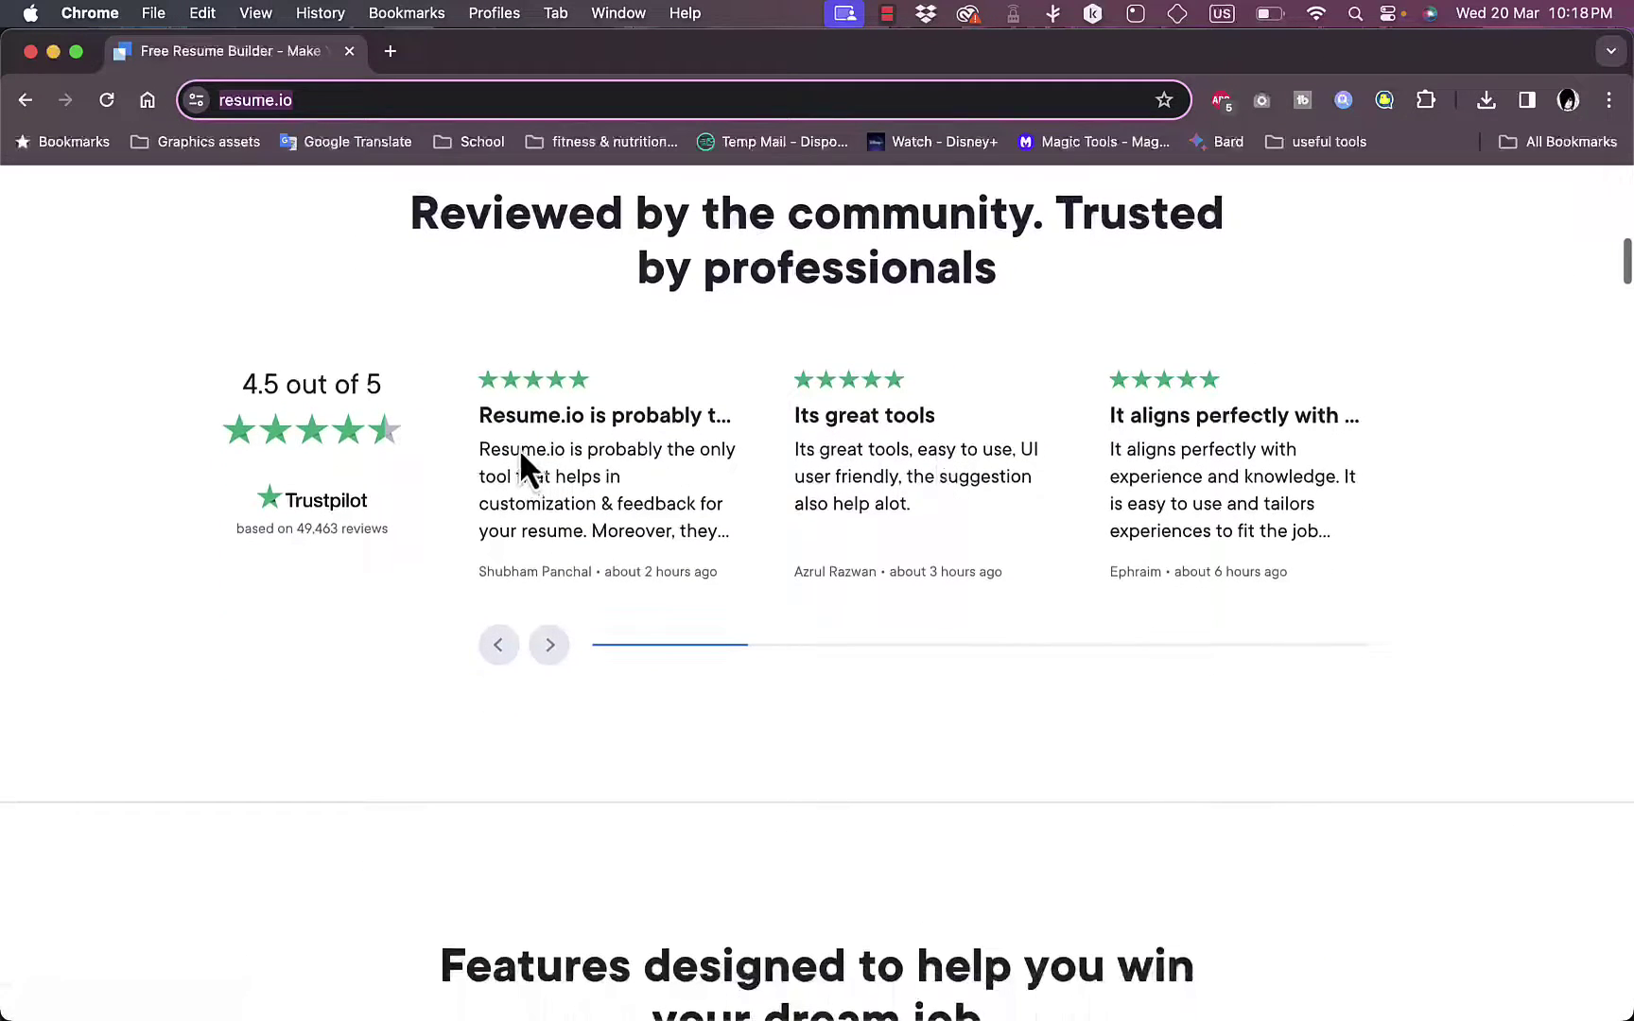
scroll(806, 543, "down", 7)
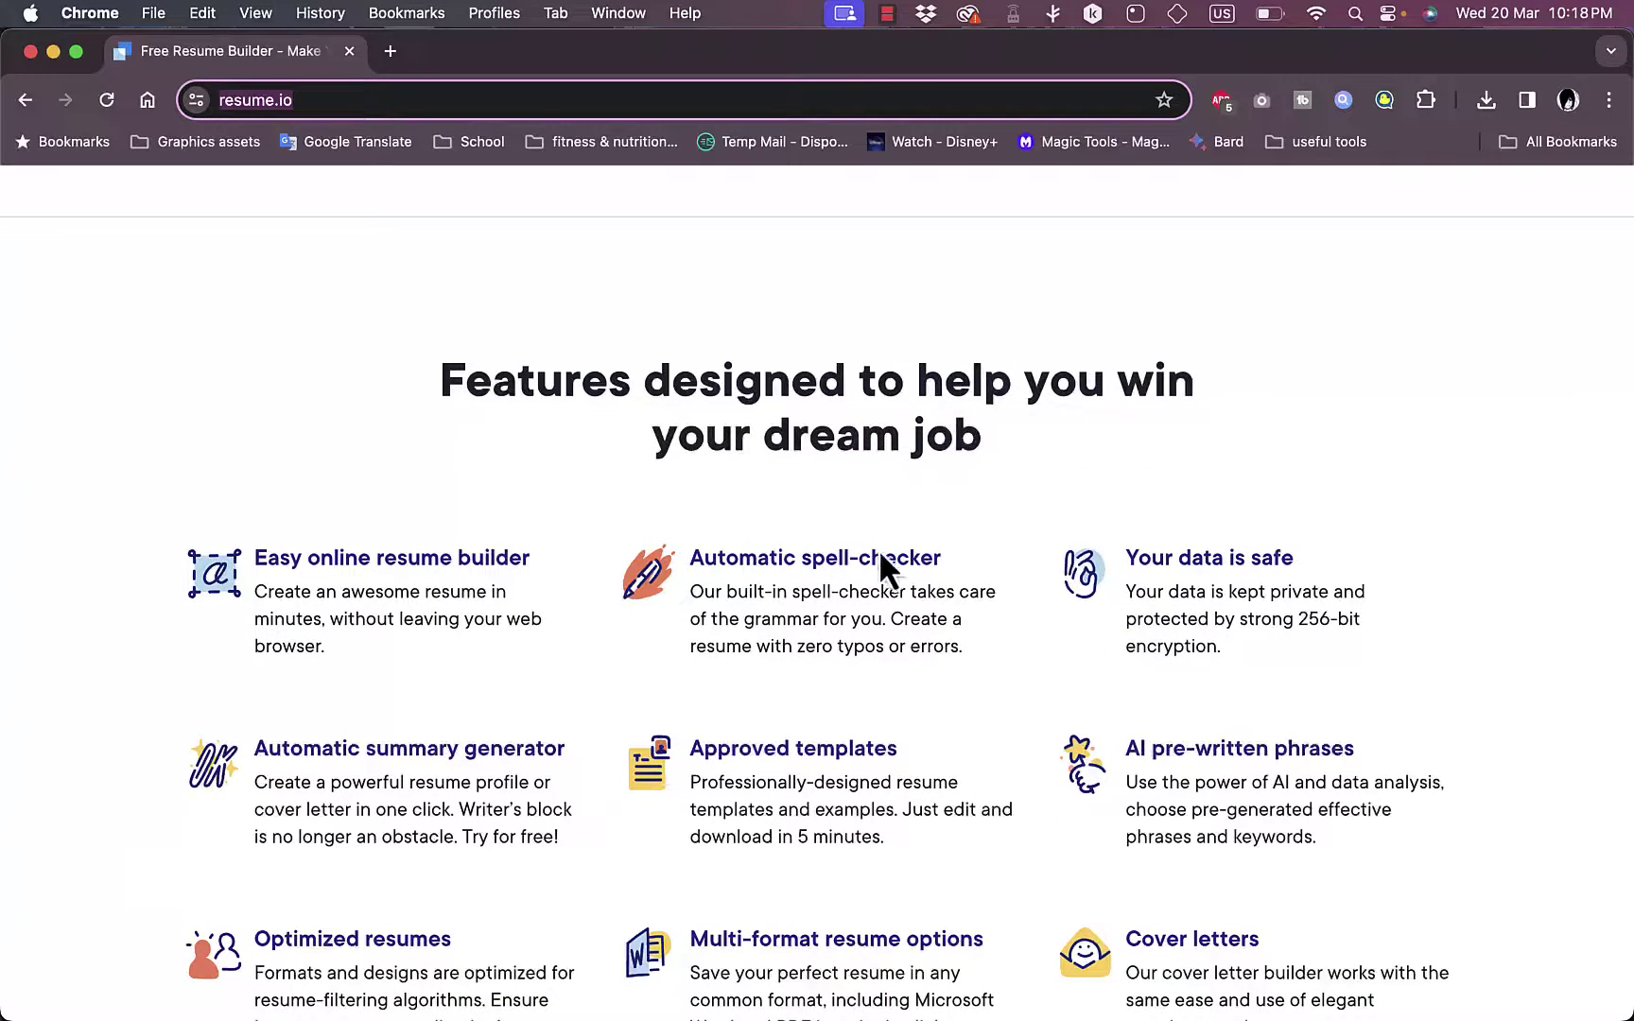
scroll(861, 614, "down", 10)
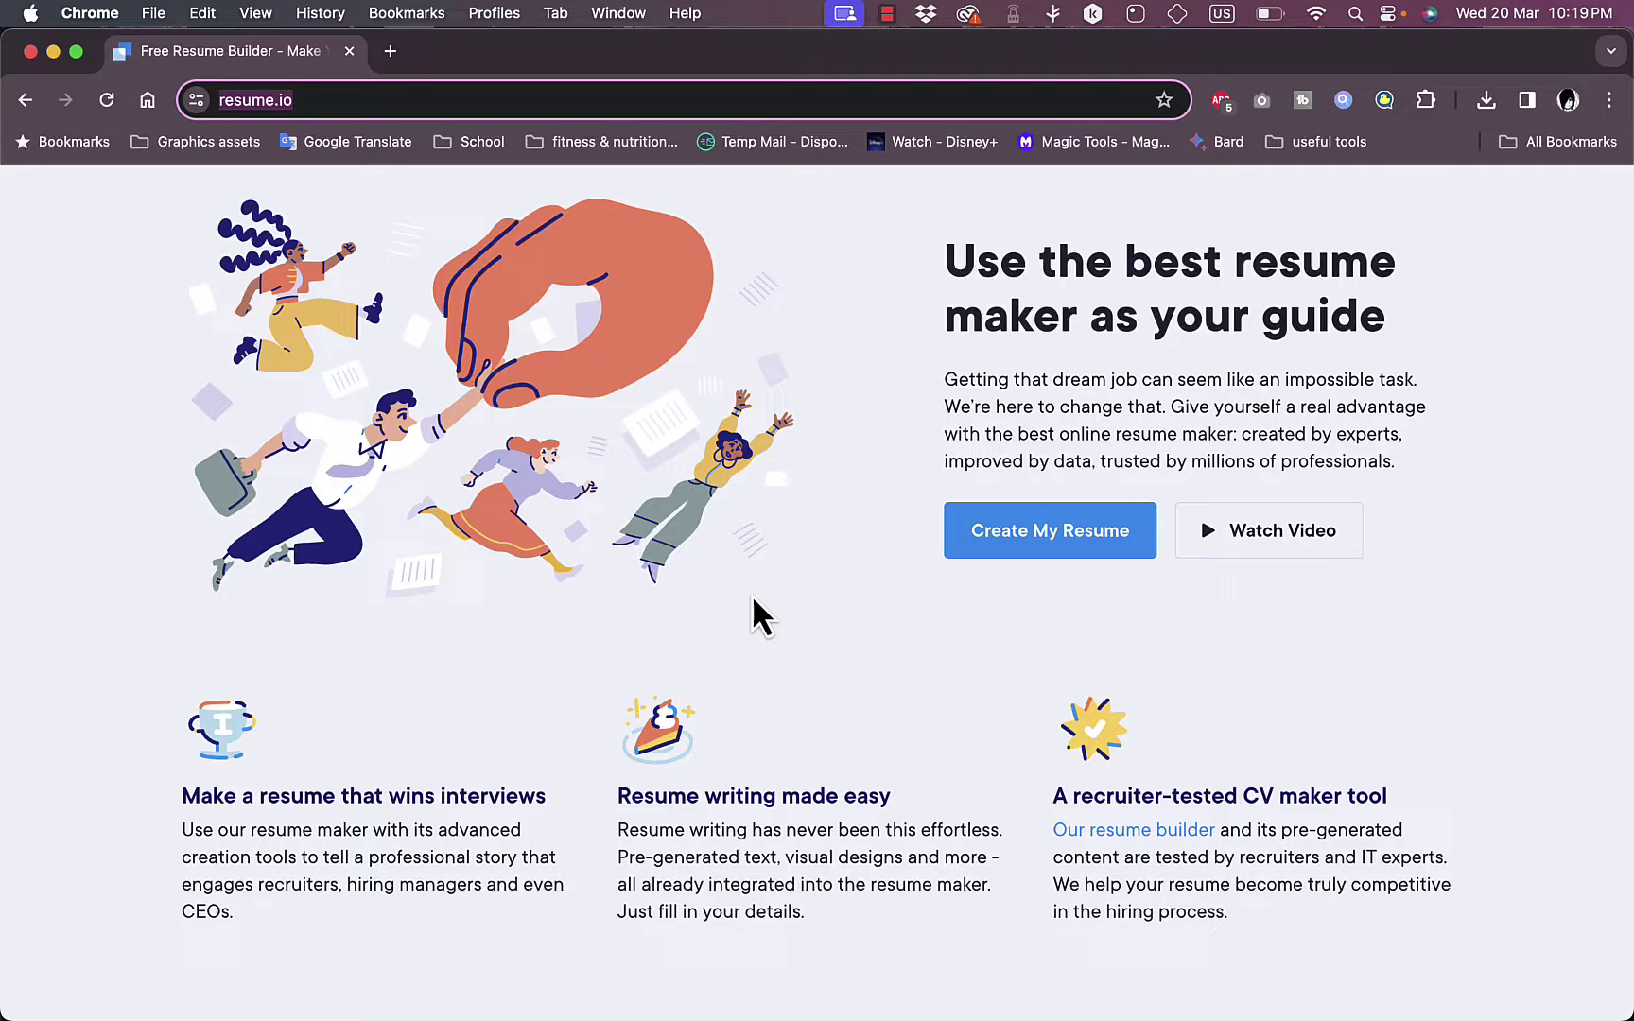
scroll(754, 599, "down", 10)
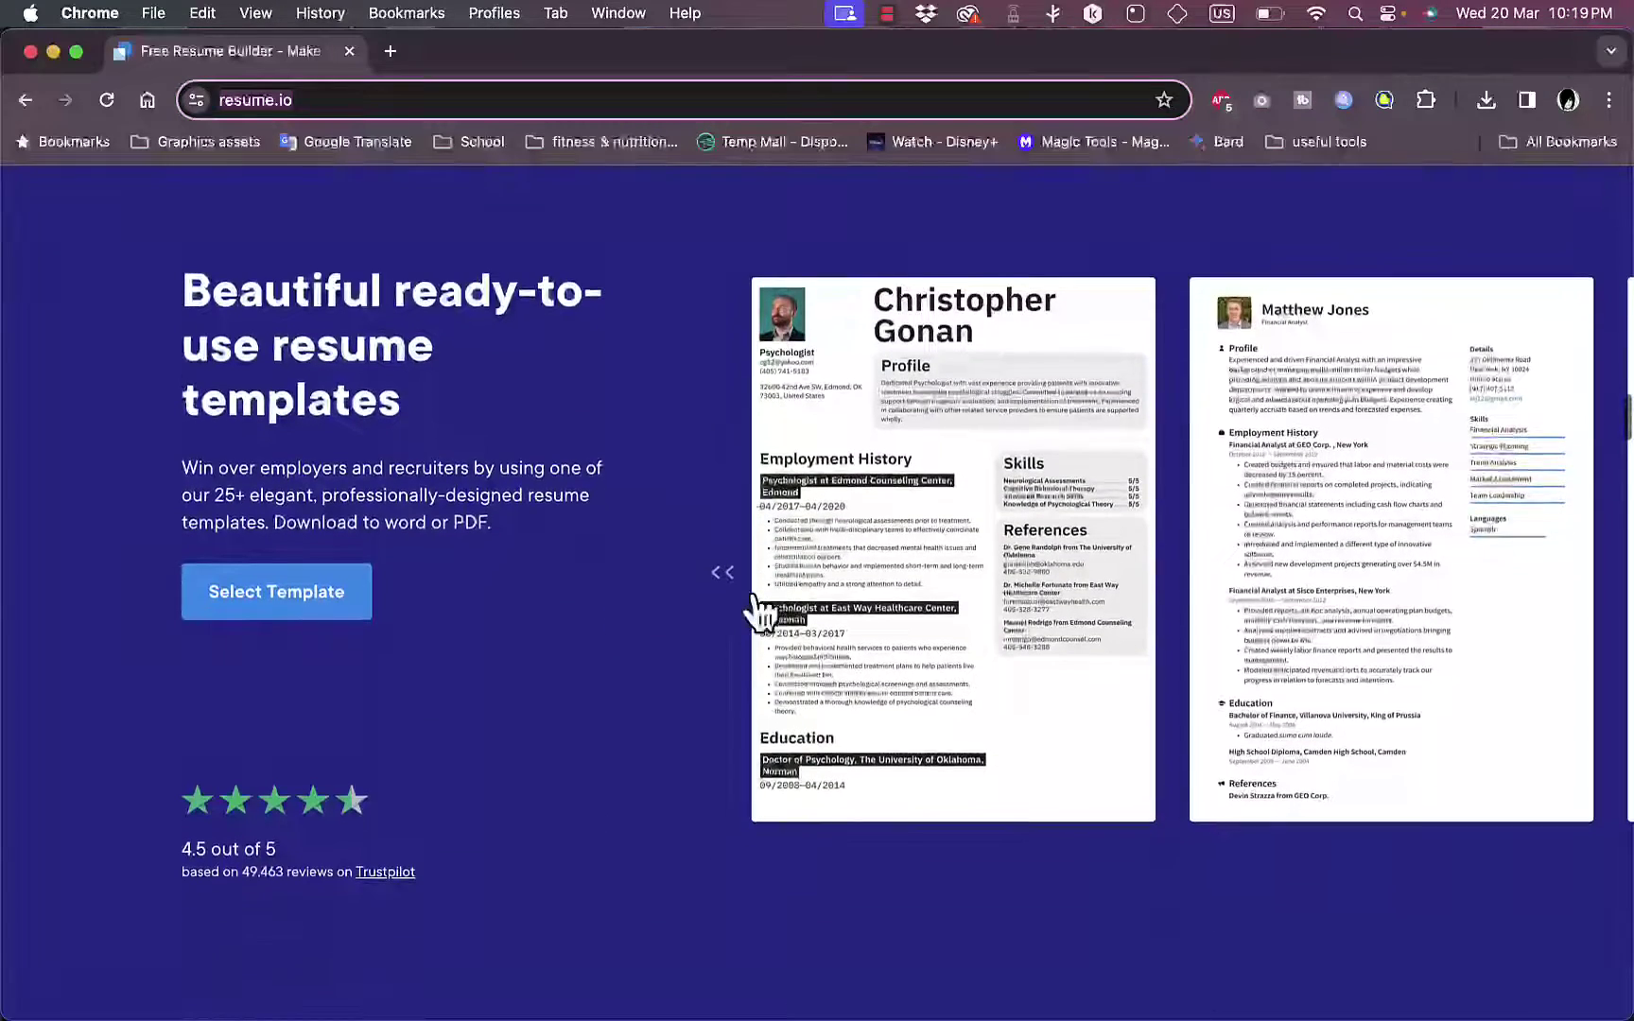
scroll(941, 515, "down", 4)
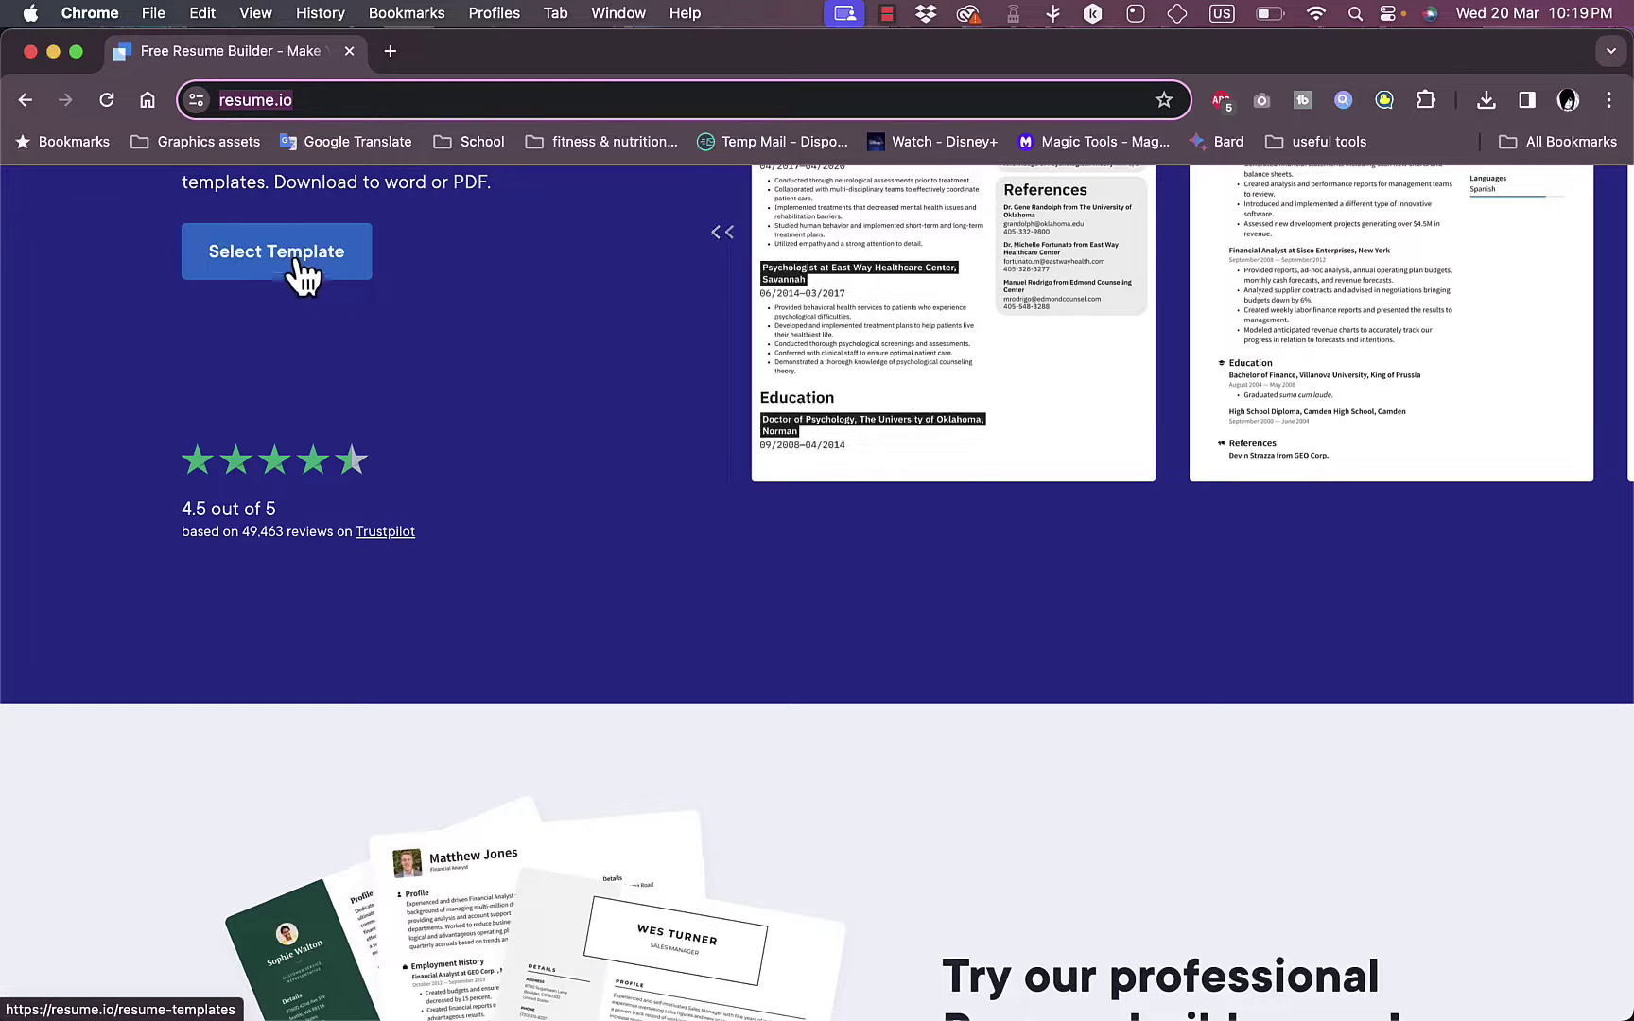
scroll(437, 295, "down", 15)
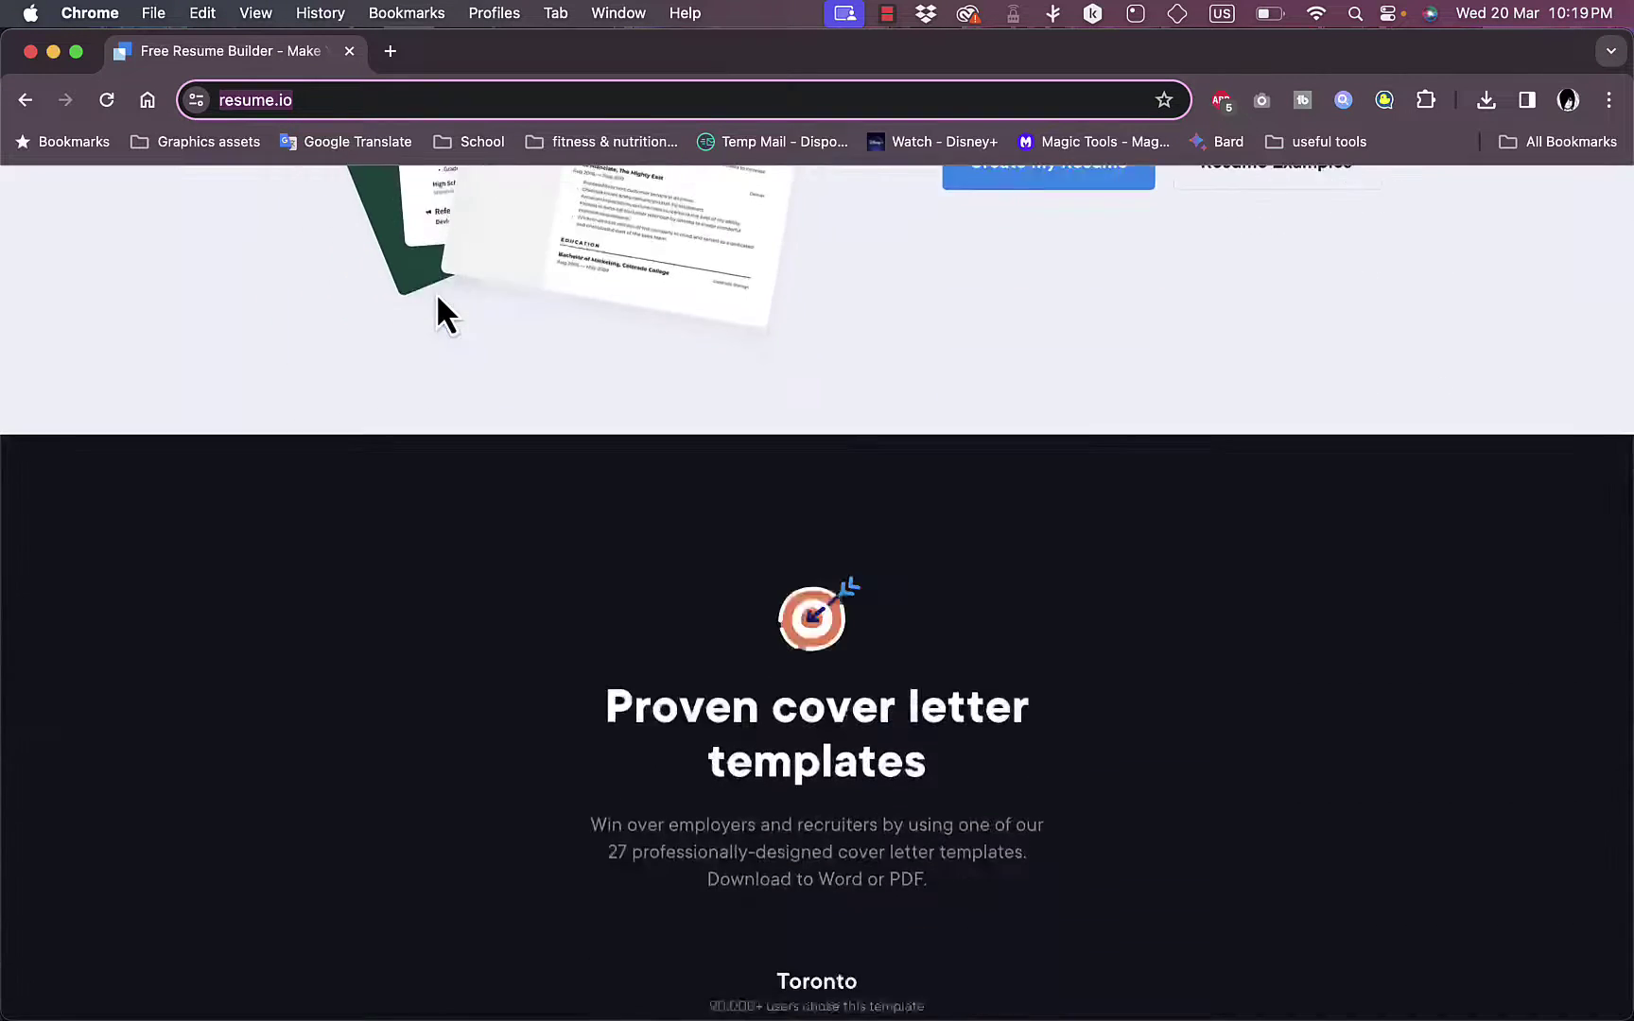
scroll(436, 293, "down", 20)
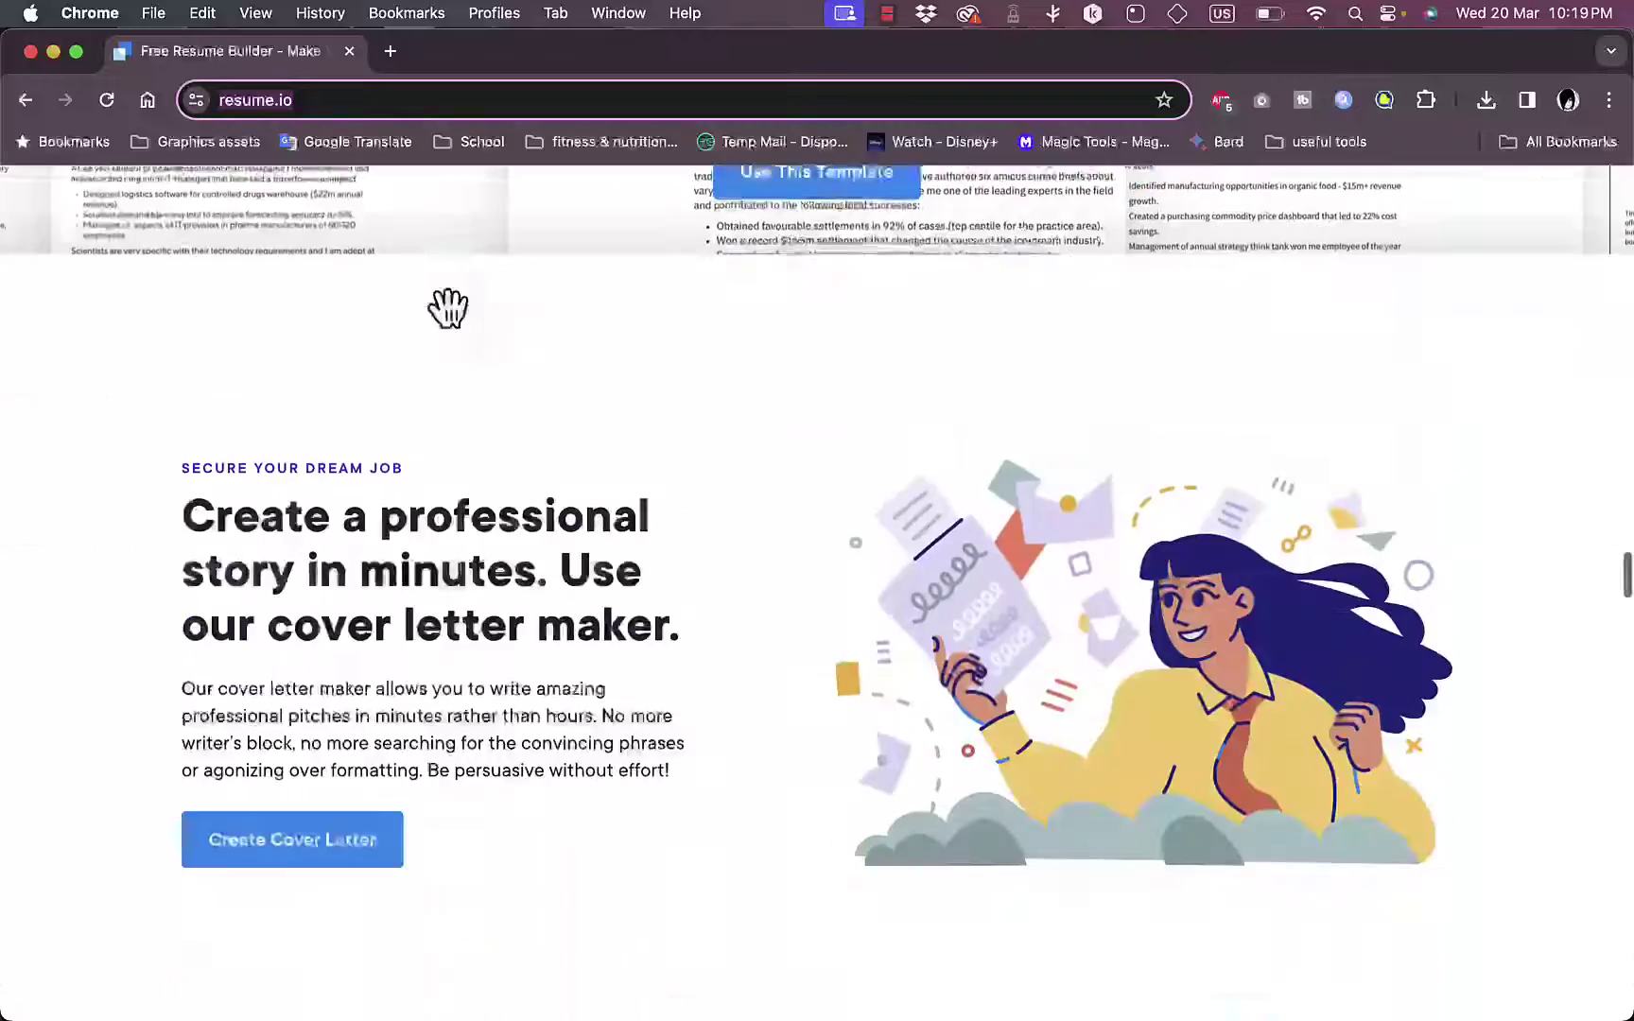
scroll(444, 312, "down", 20)
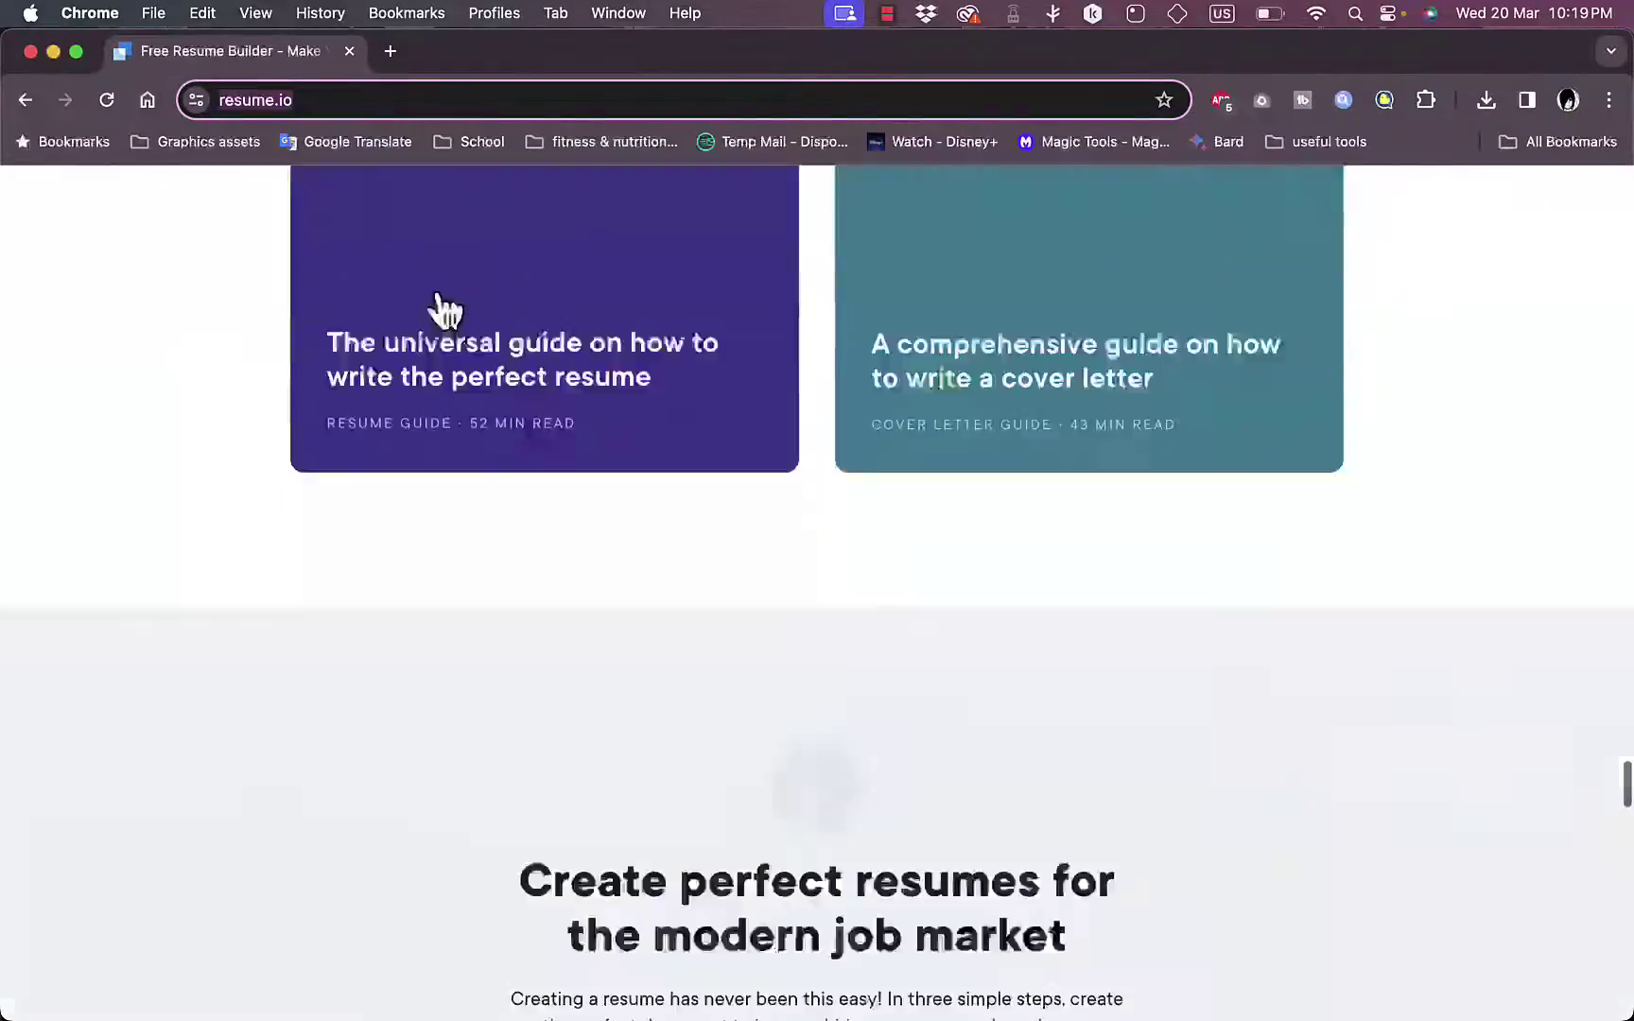
scroll(444, 312, "down", 20)
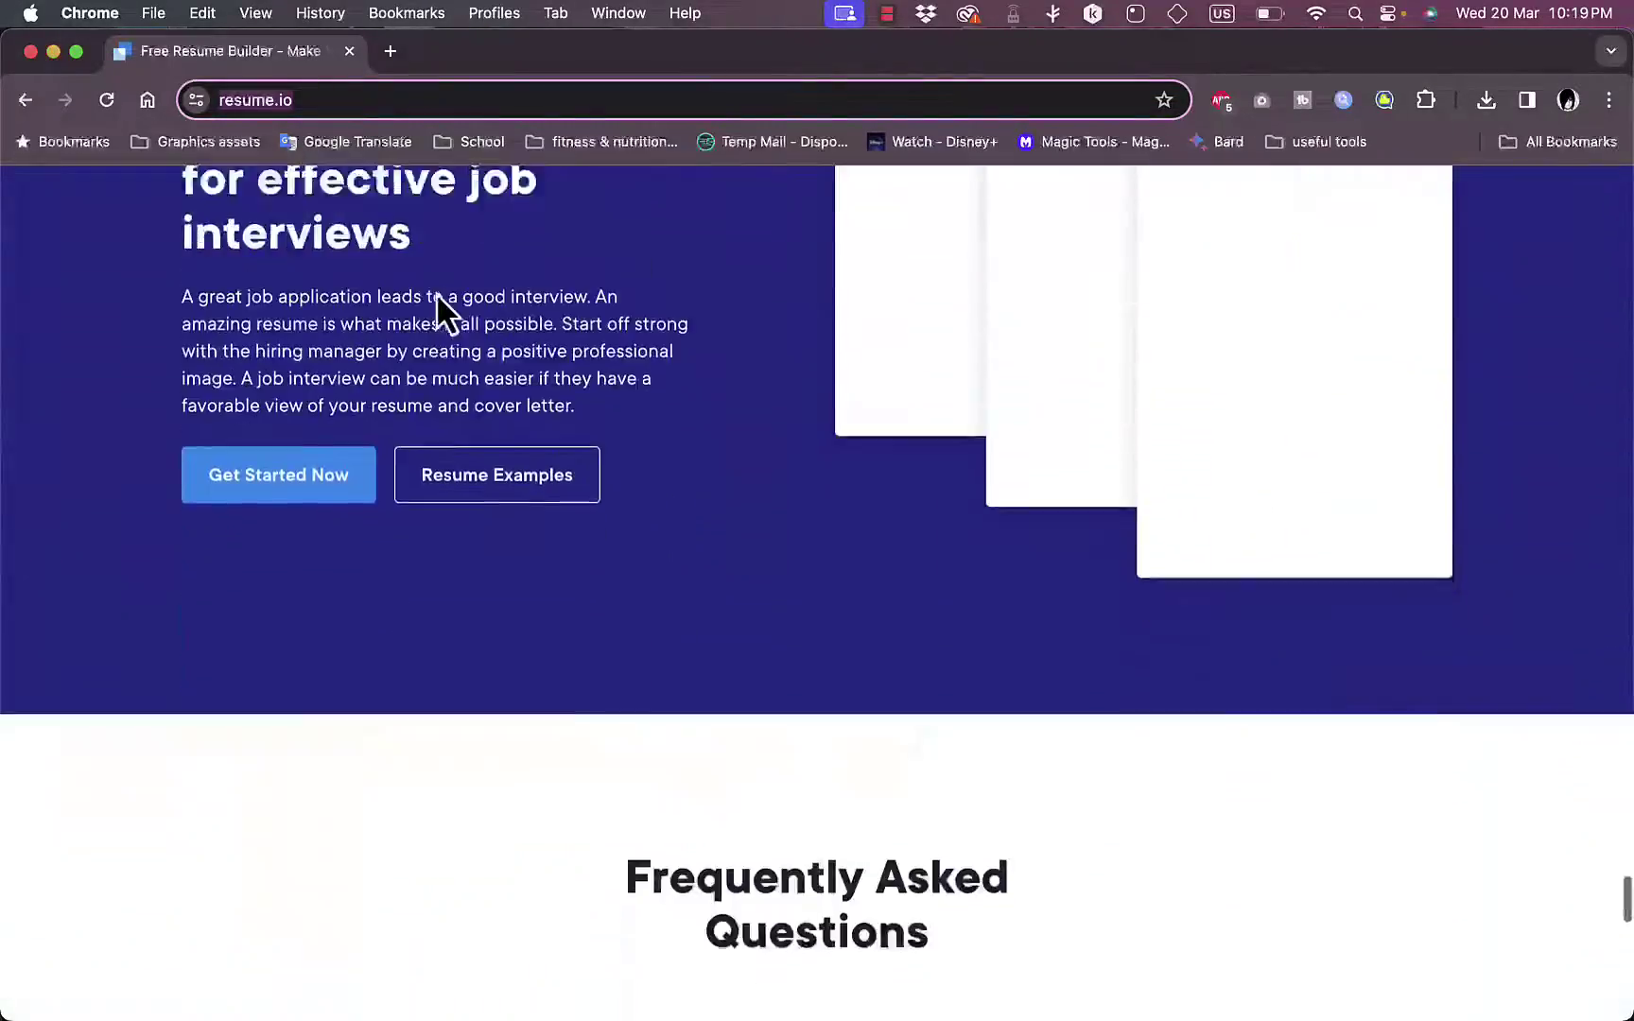
scroll(445, 312, "up", 20)
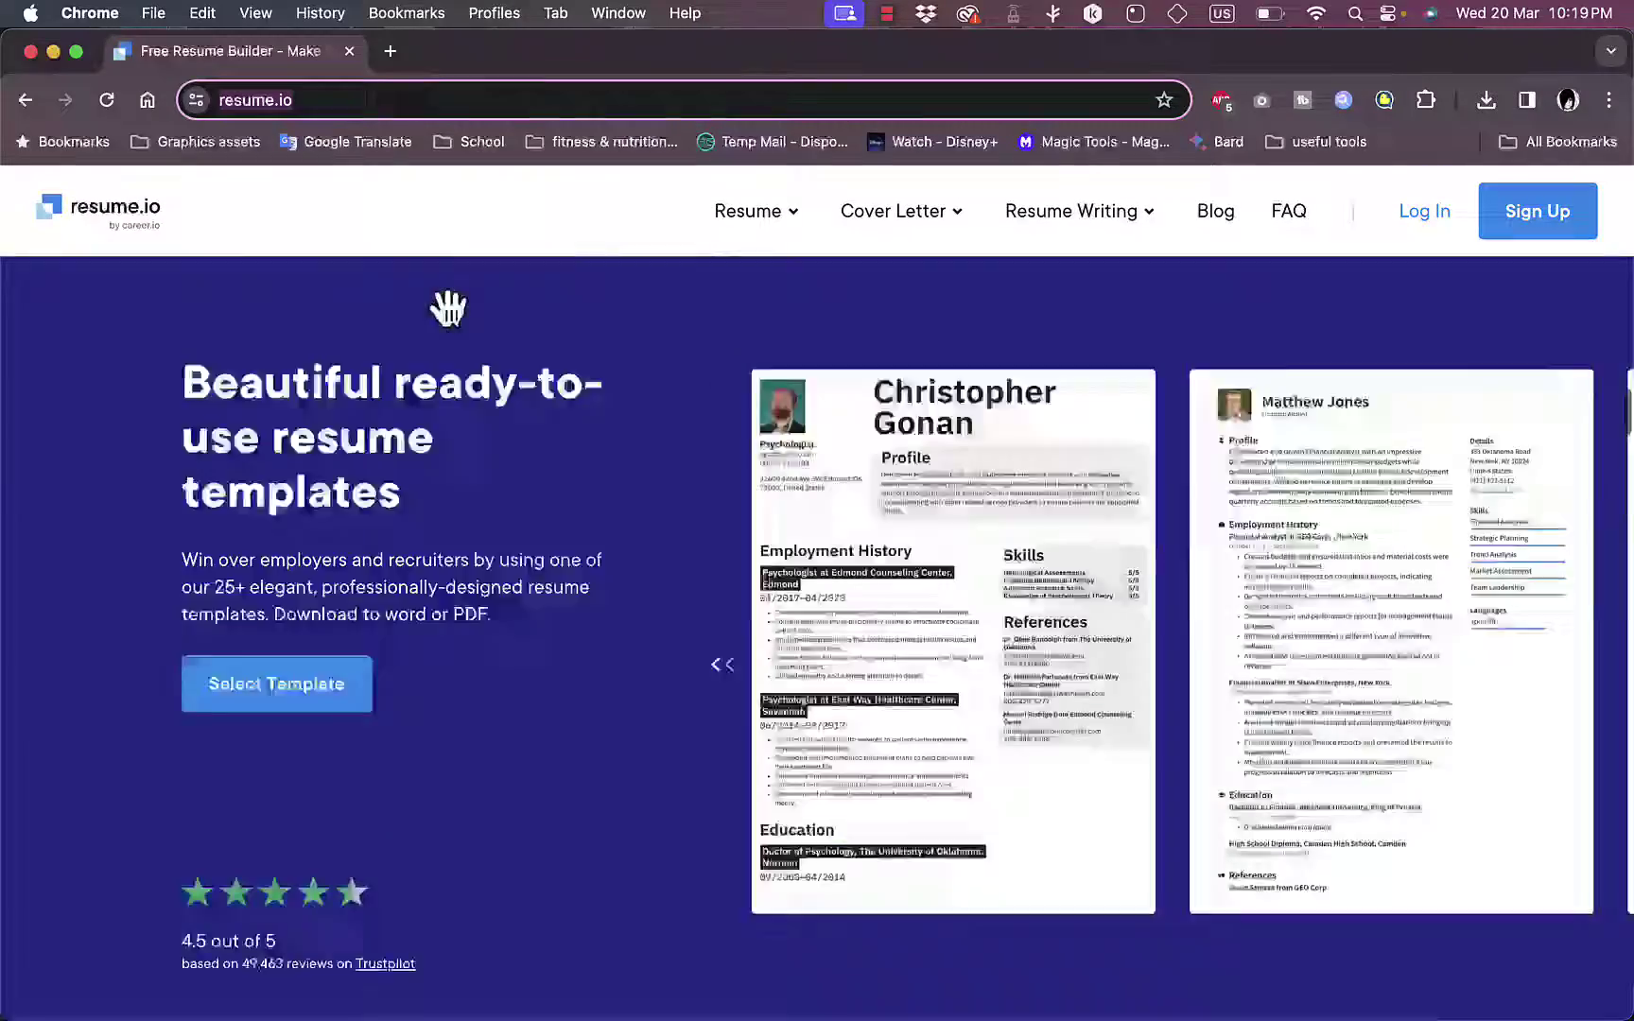
scroll(445, 312, "down", 5)
scroll(444, 312, "up", 10)
mouse_move(759, 230)
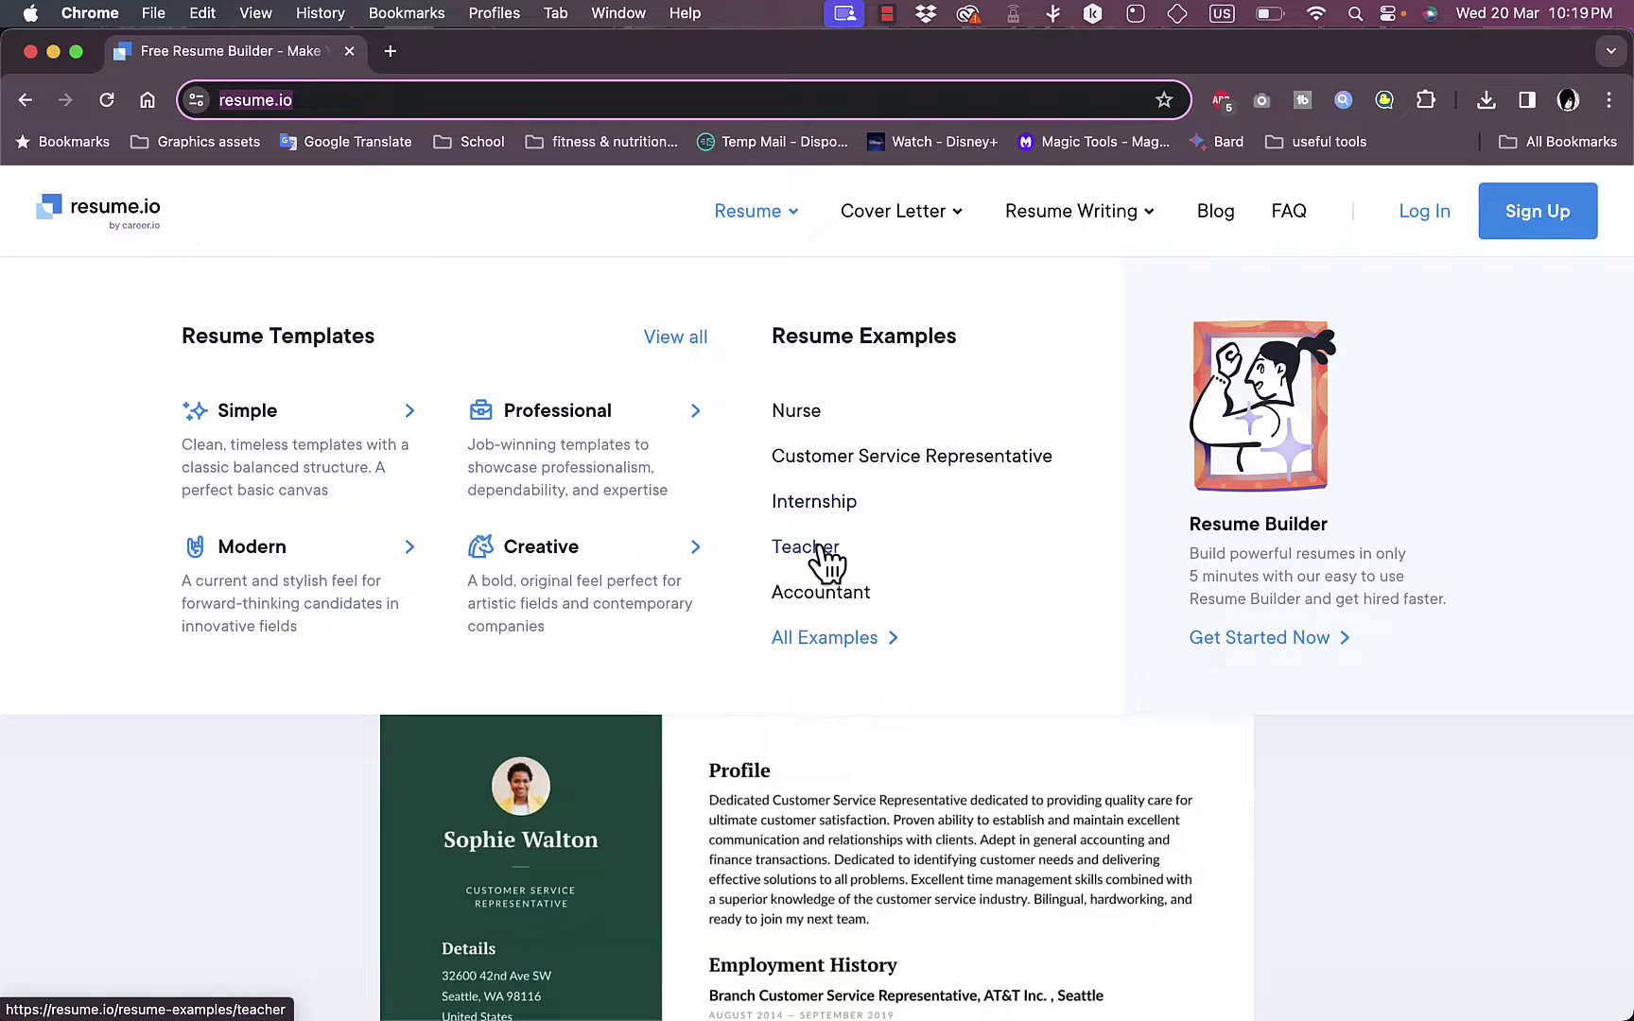
mouse_move(931, 224)
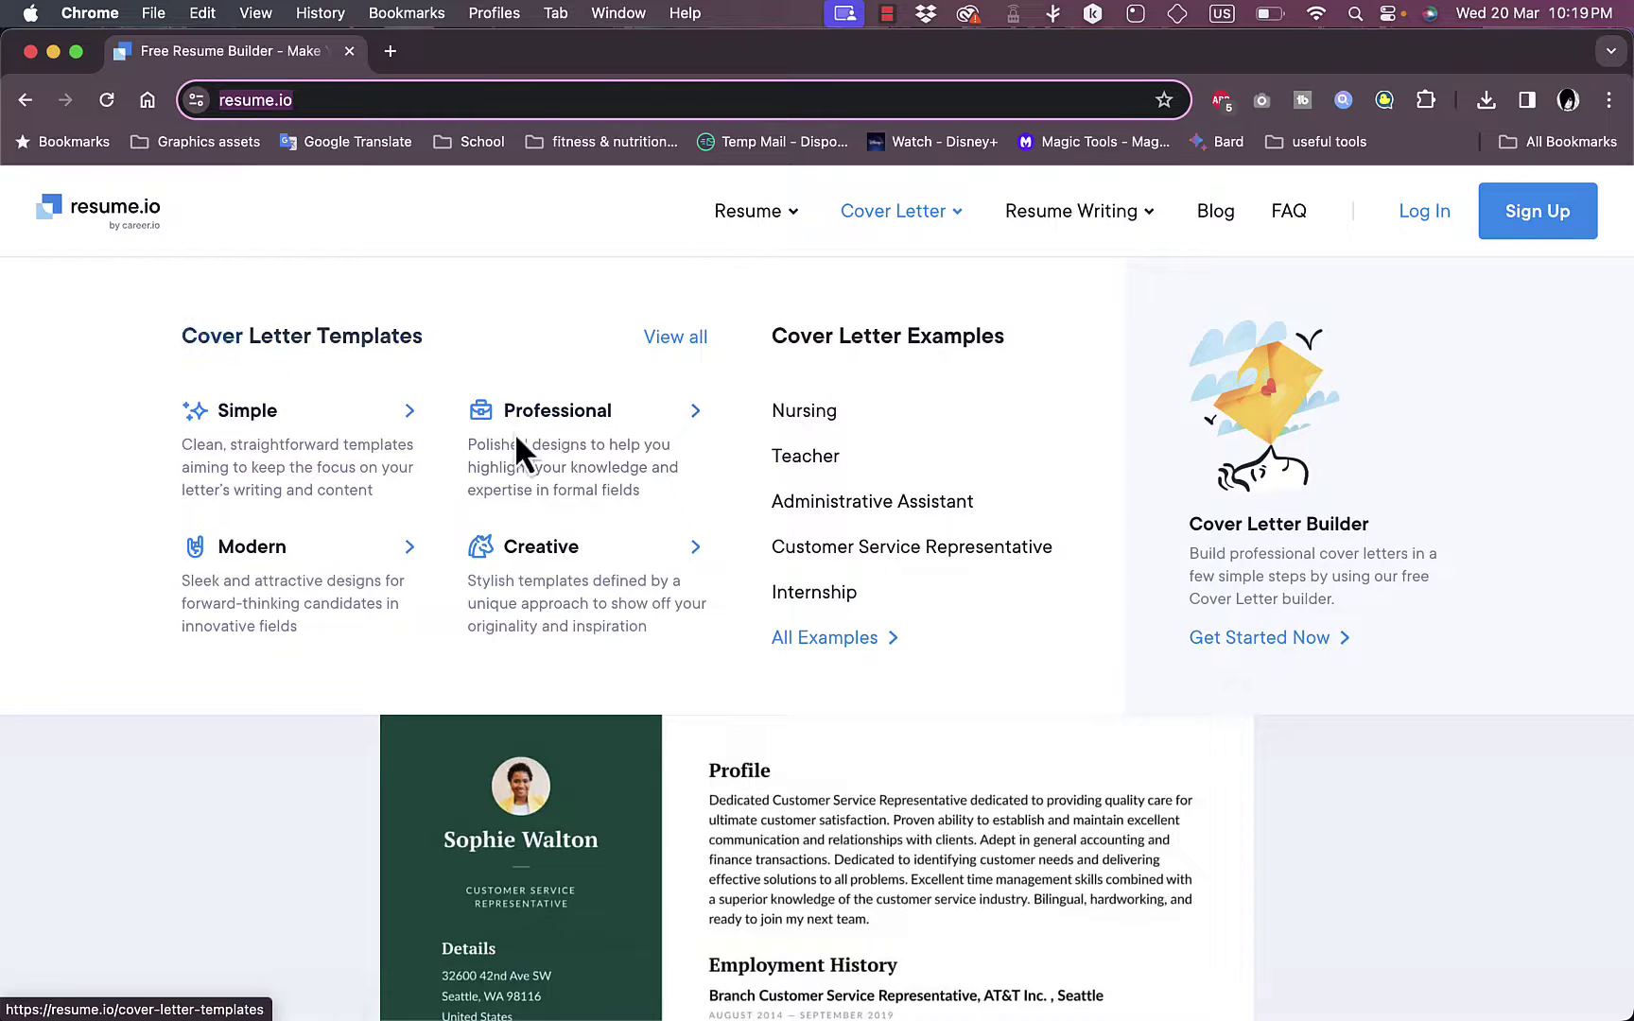
mouse_move(1114, 218)
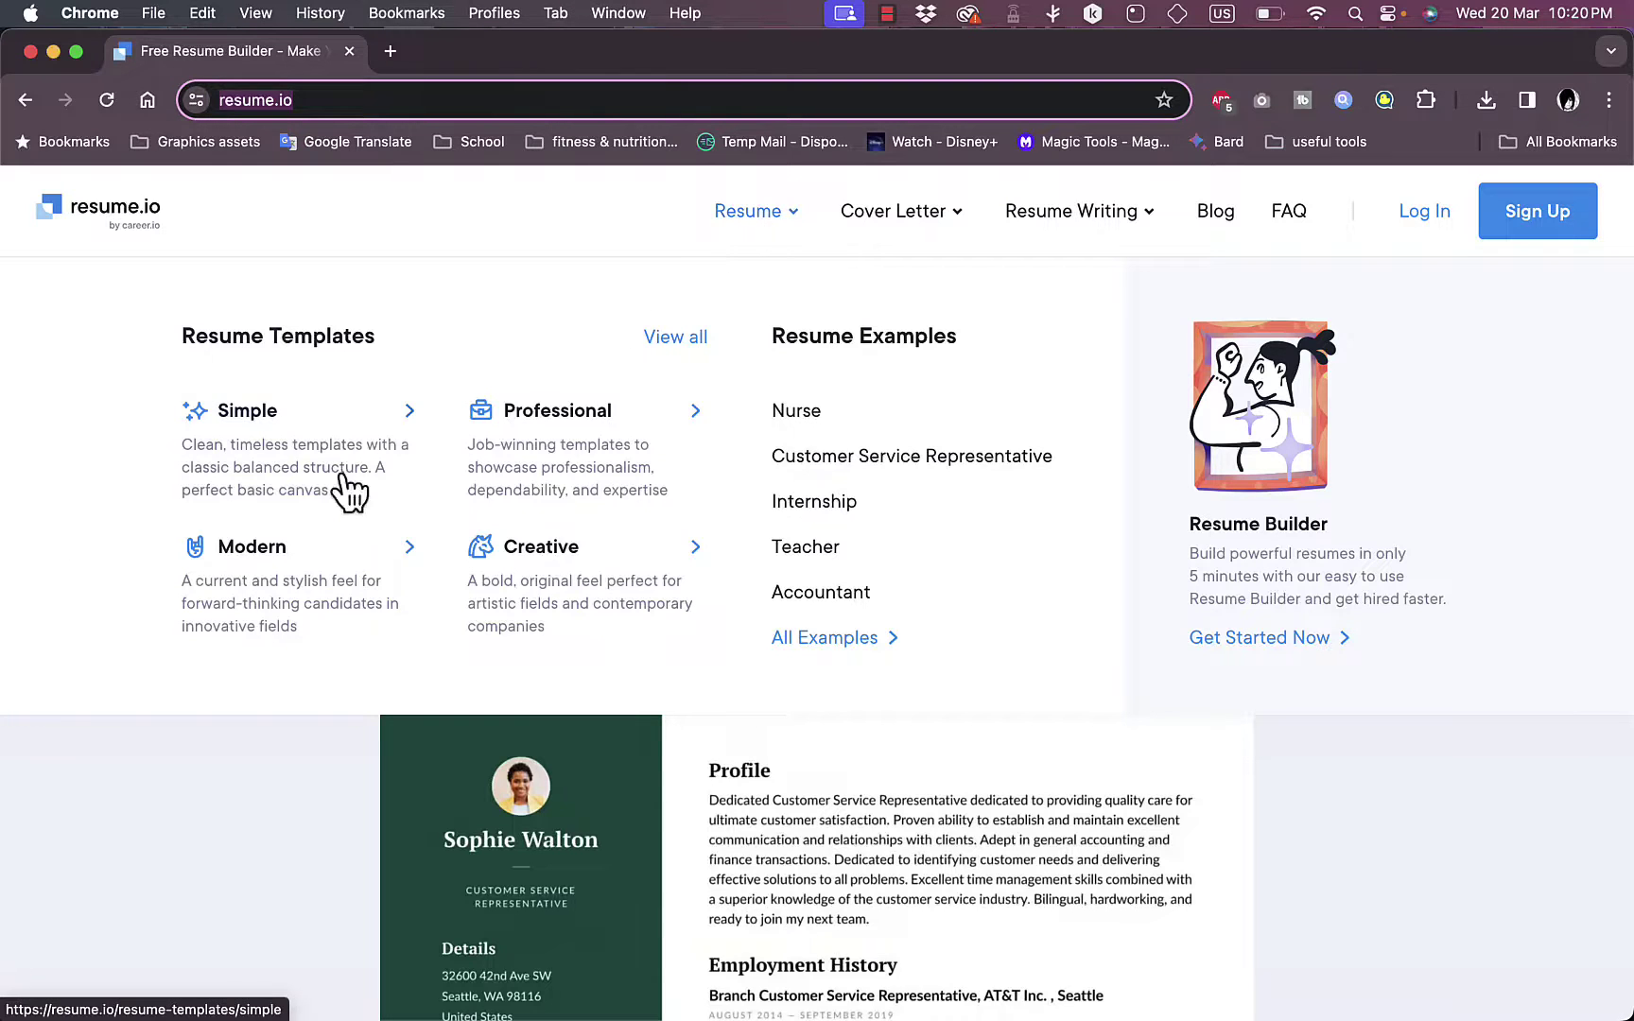
Browse the Modern and then the Creative resume template pages
left_click(319, 593)
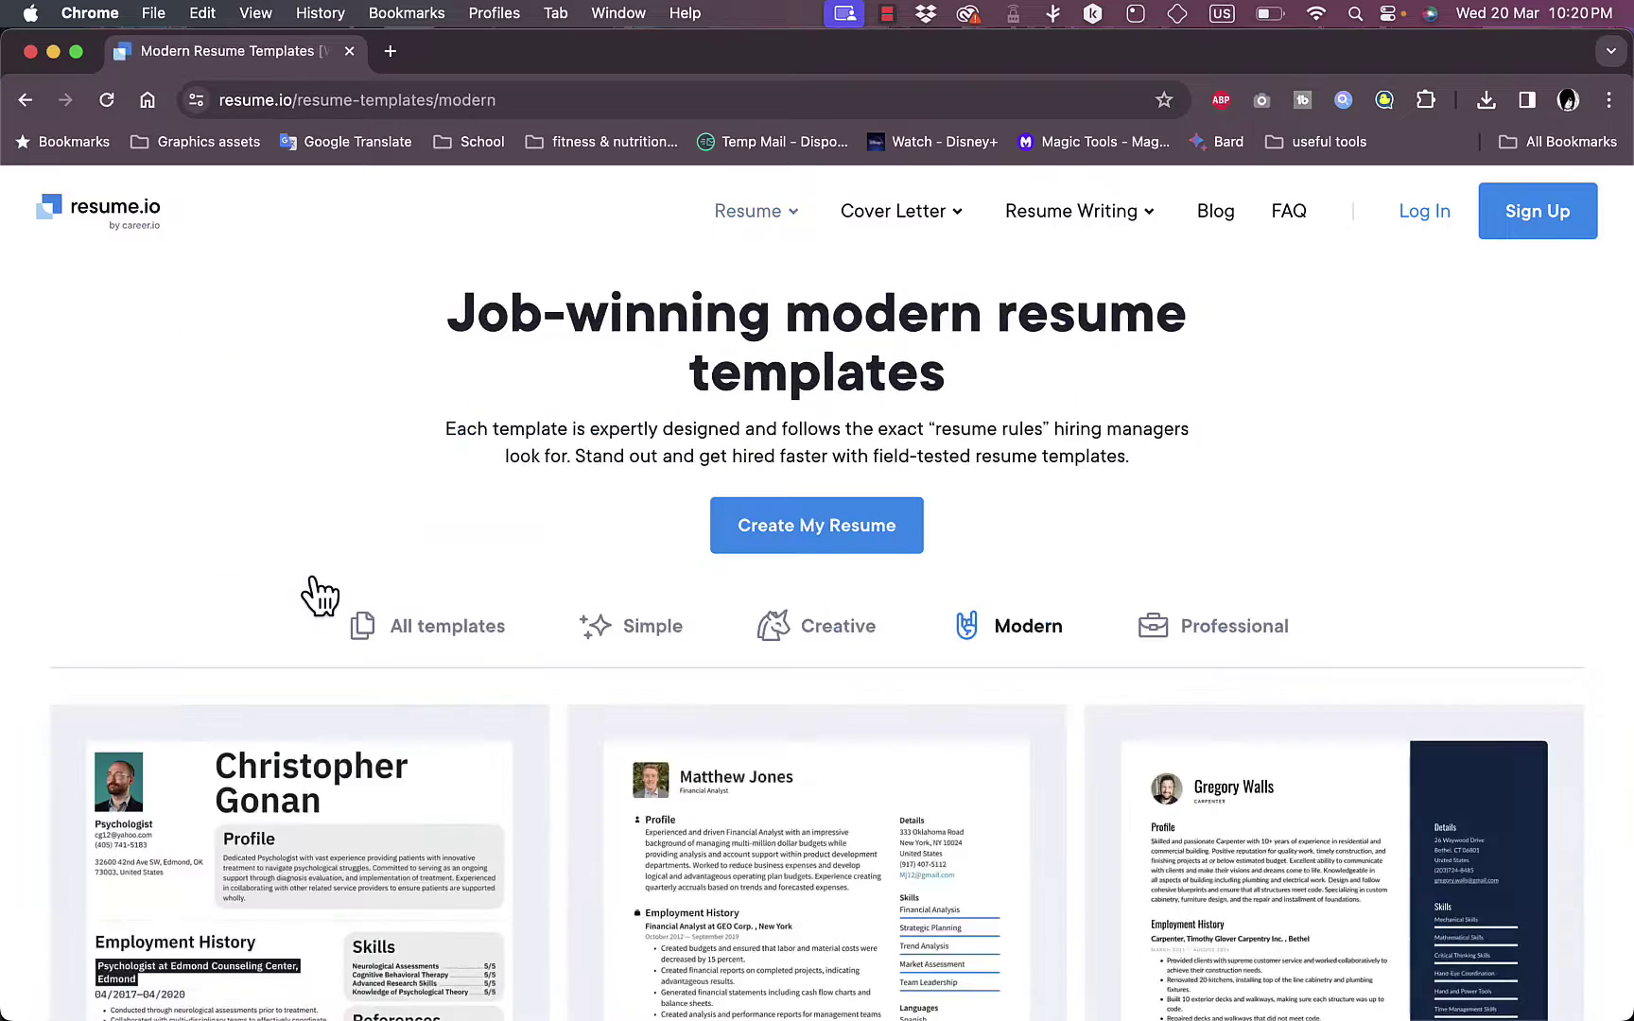
scroll(633, 471, "down", 10)
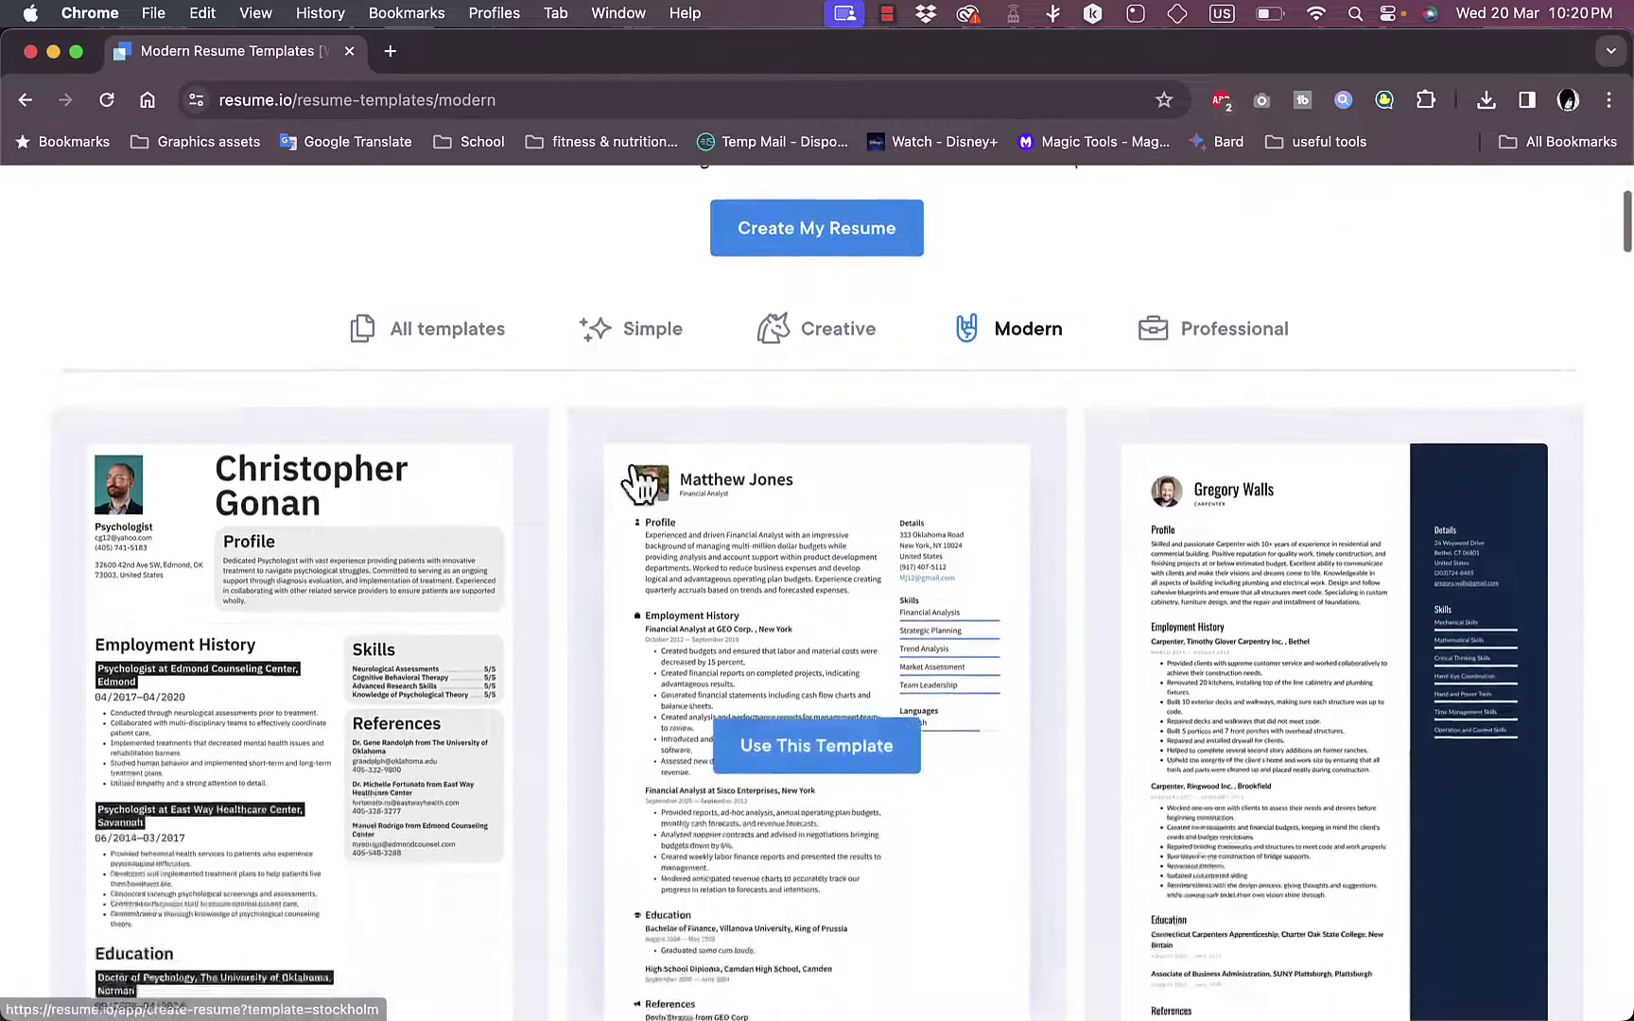
scroll(639, 484, "down", 20)
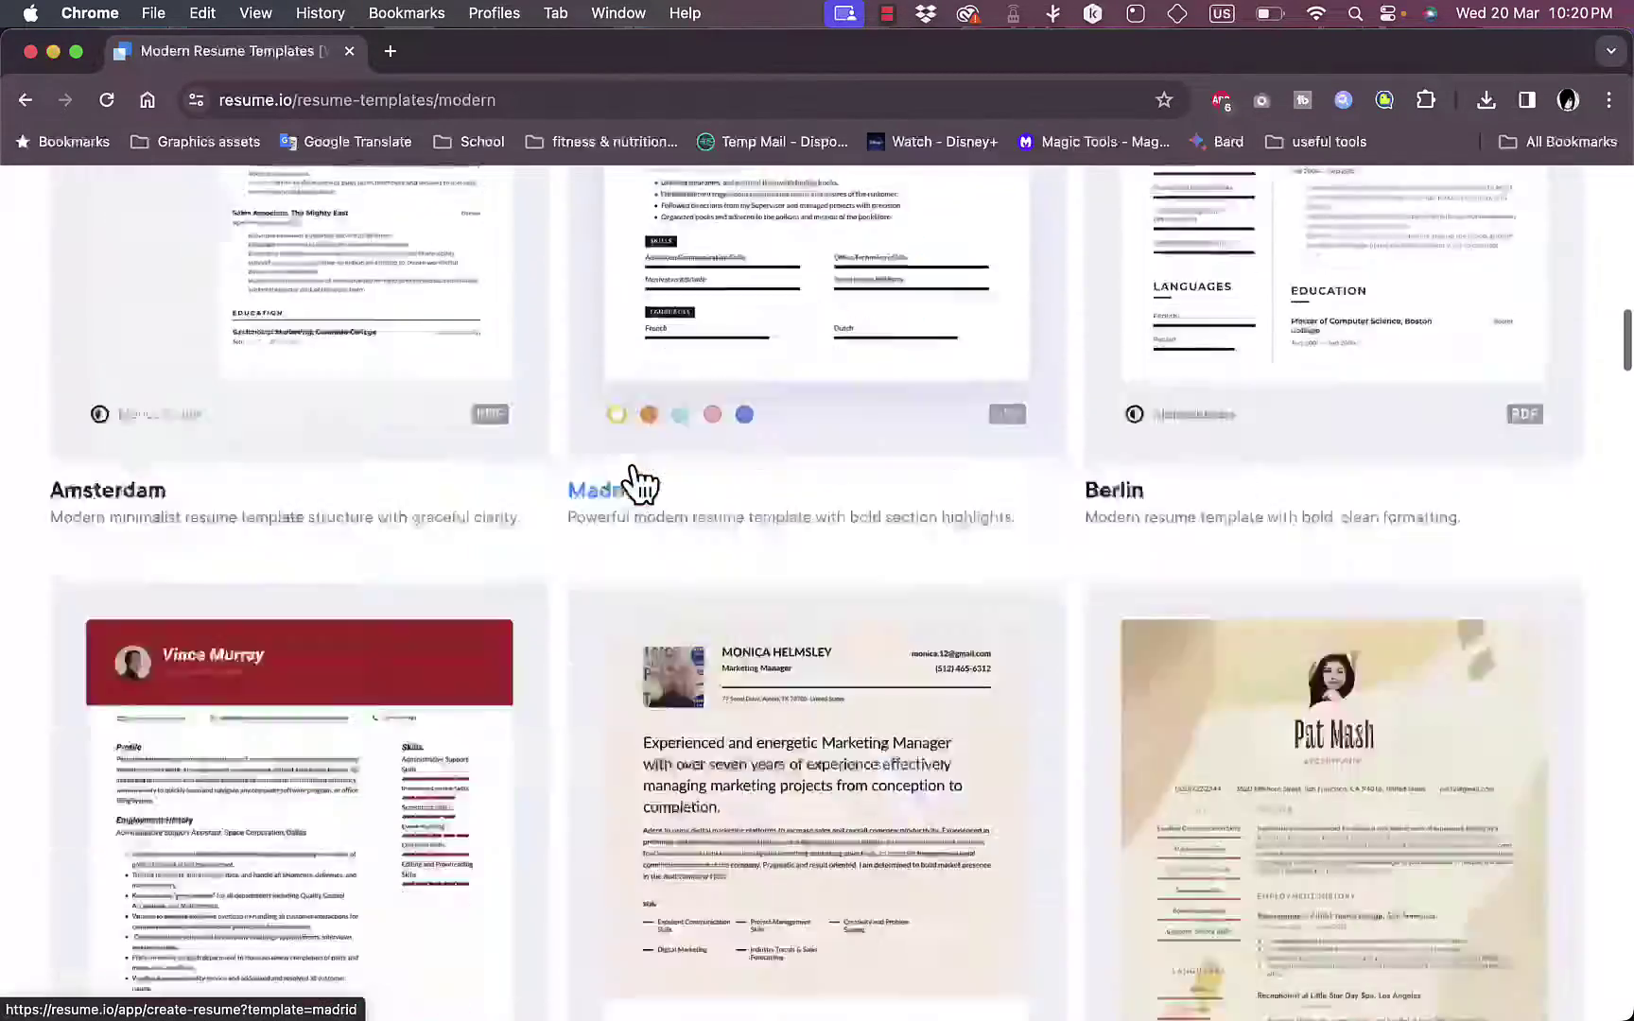
scroll(639, 484, "down", 5)
scroll(639, 484, "up", 20)
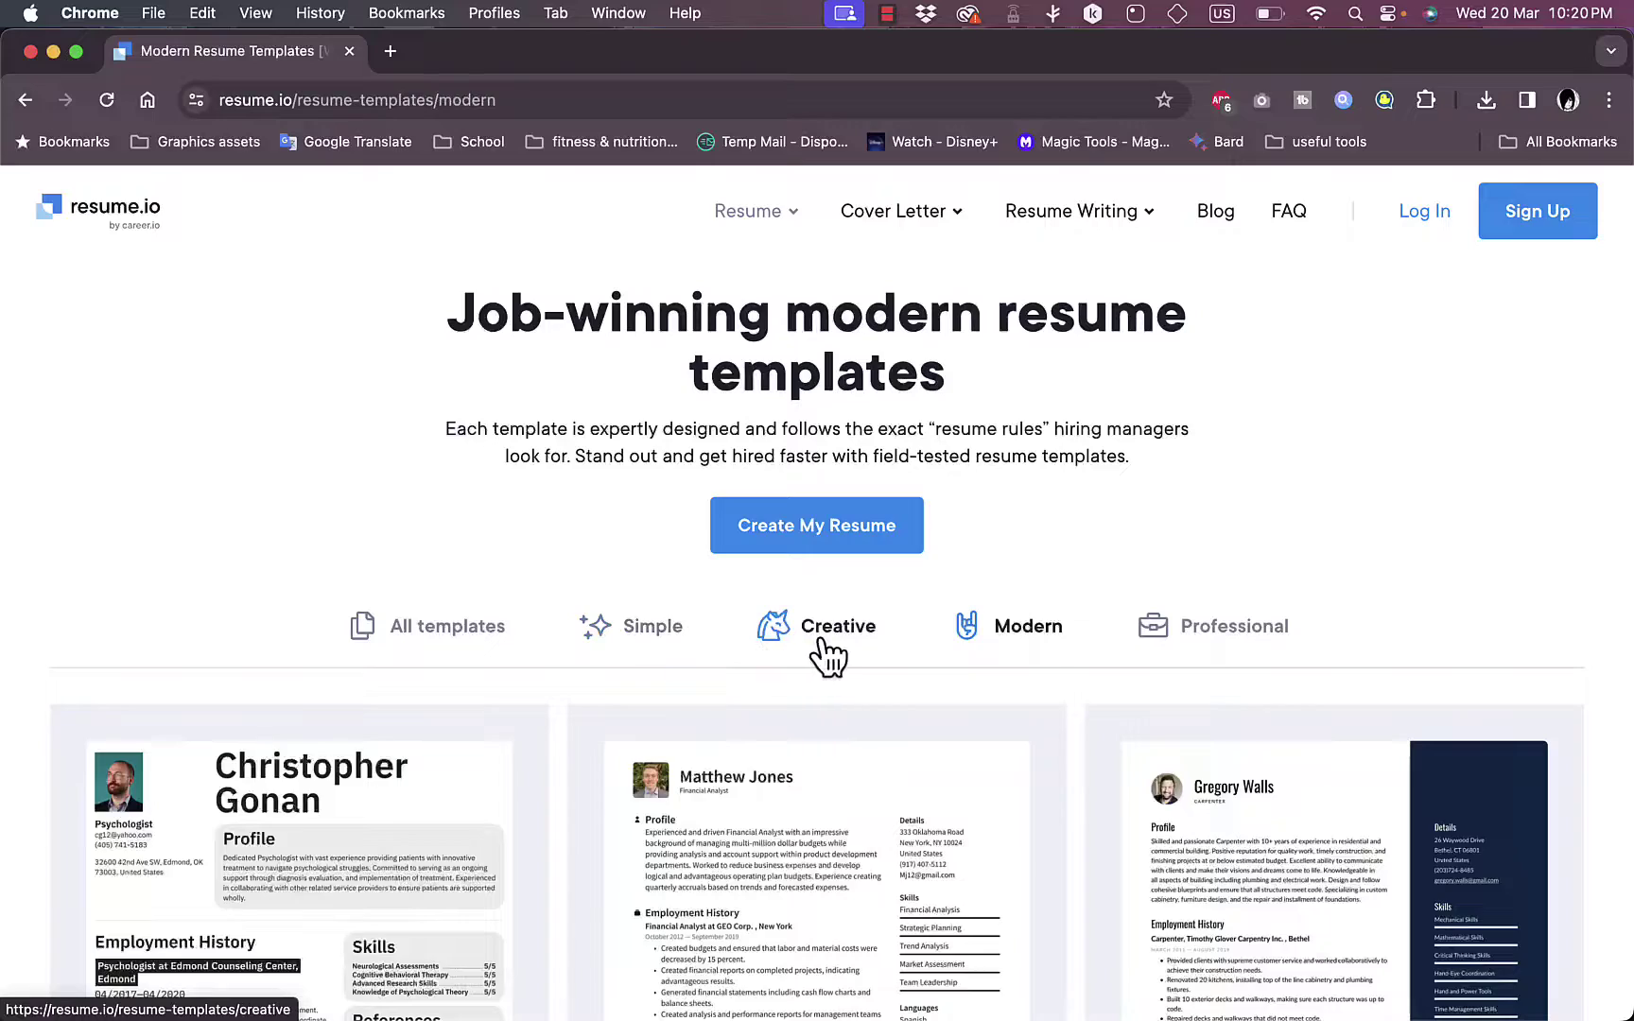
left_click(822, 643)
scroll(820, 652, "down", 10)
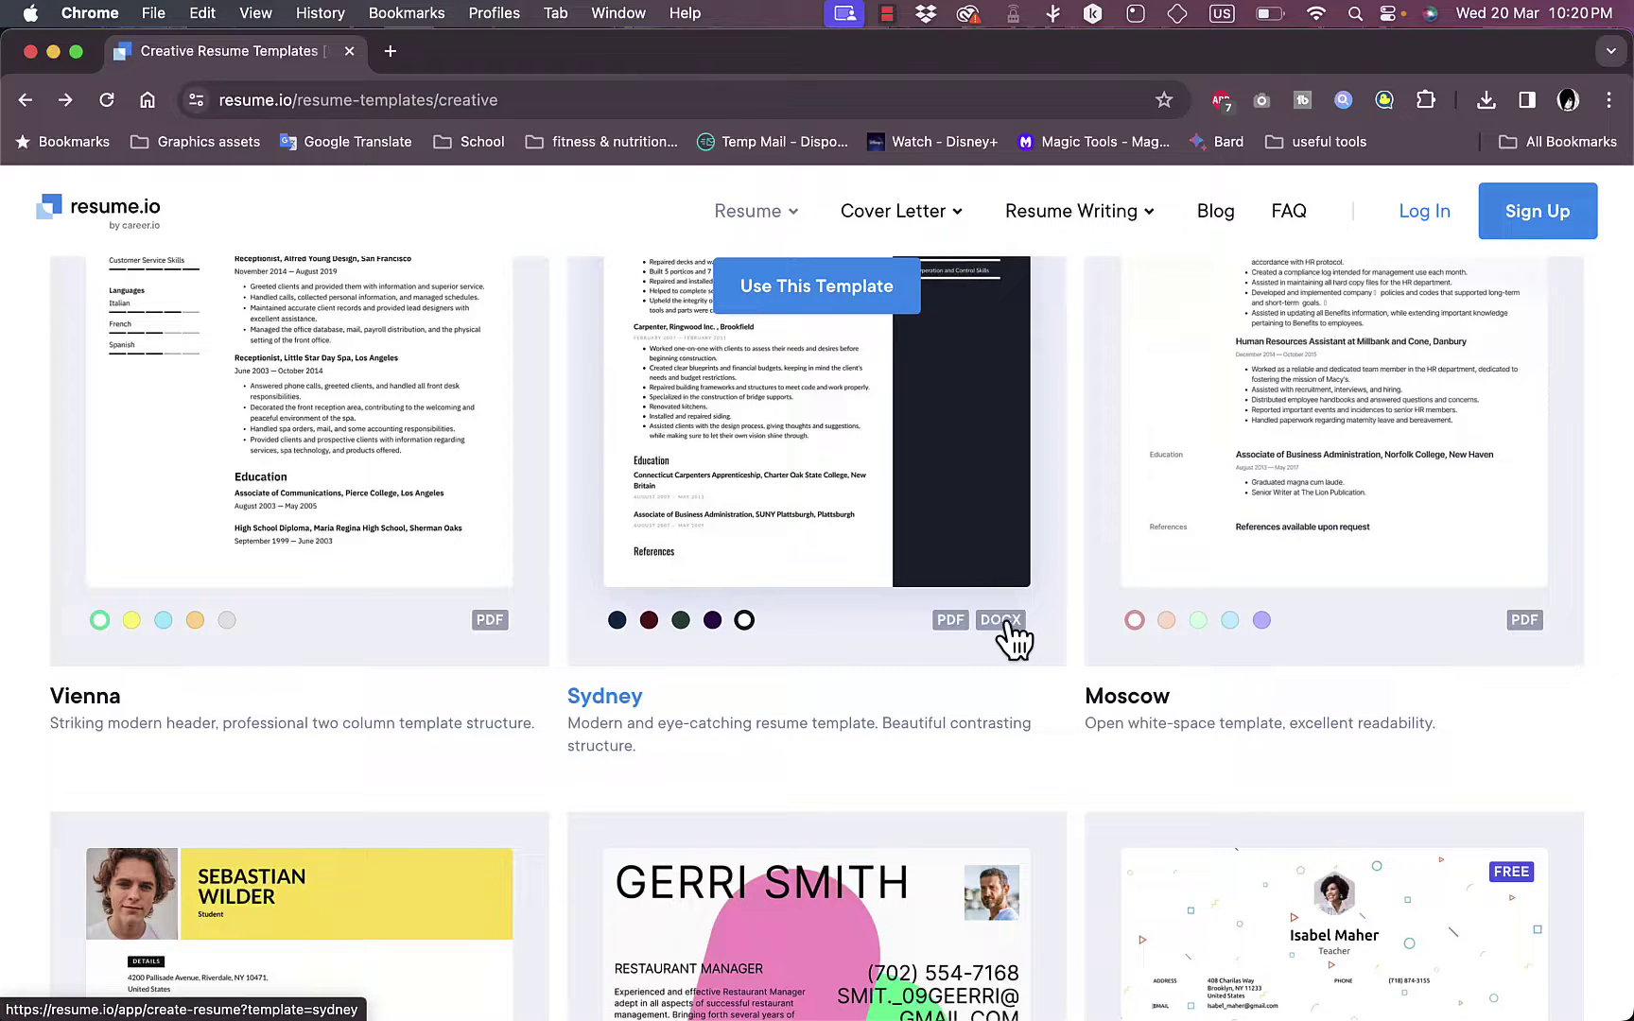
scroll(953, 639, "up", 5)
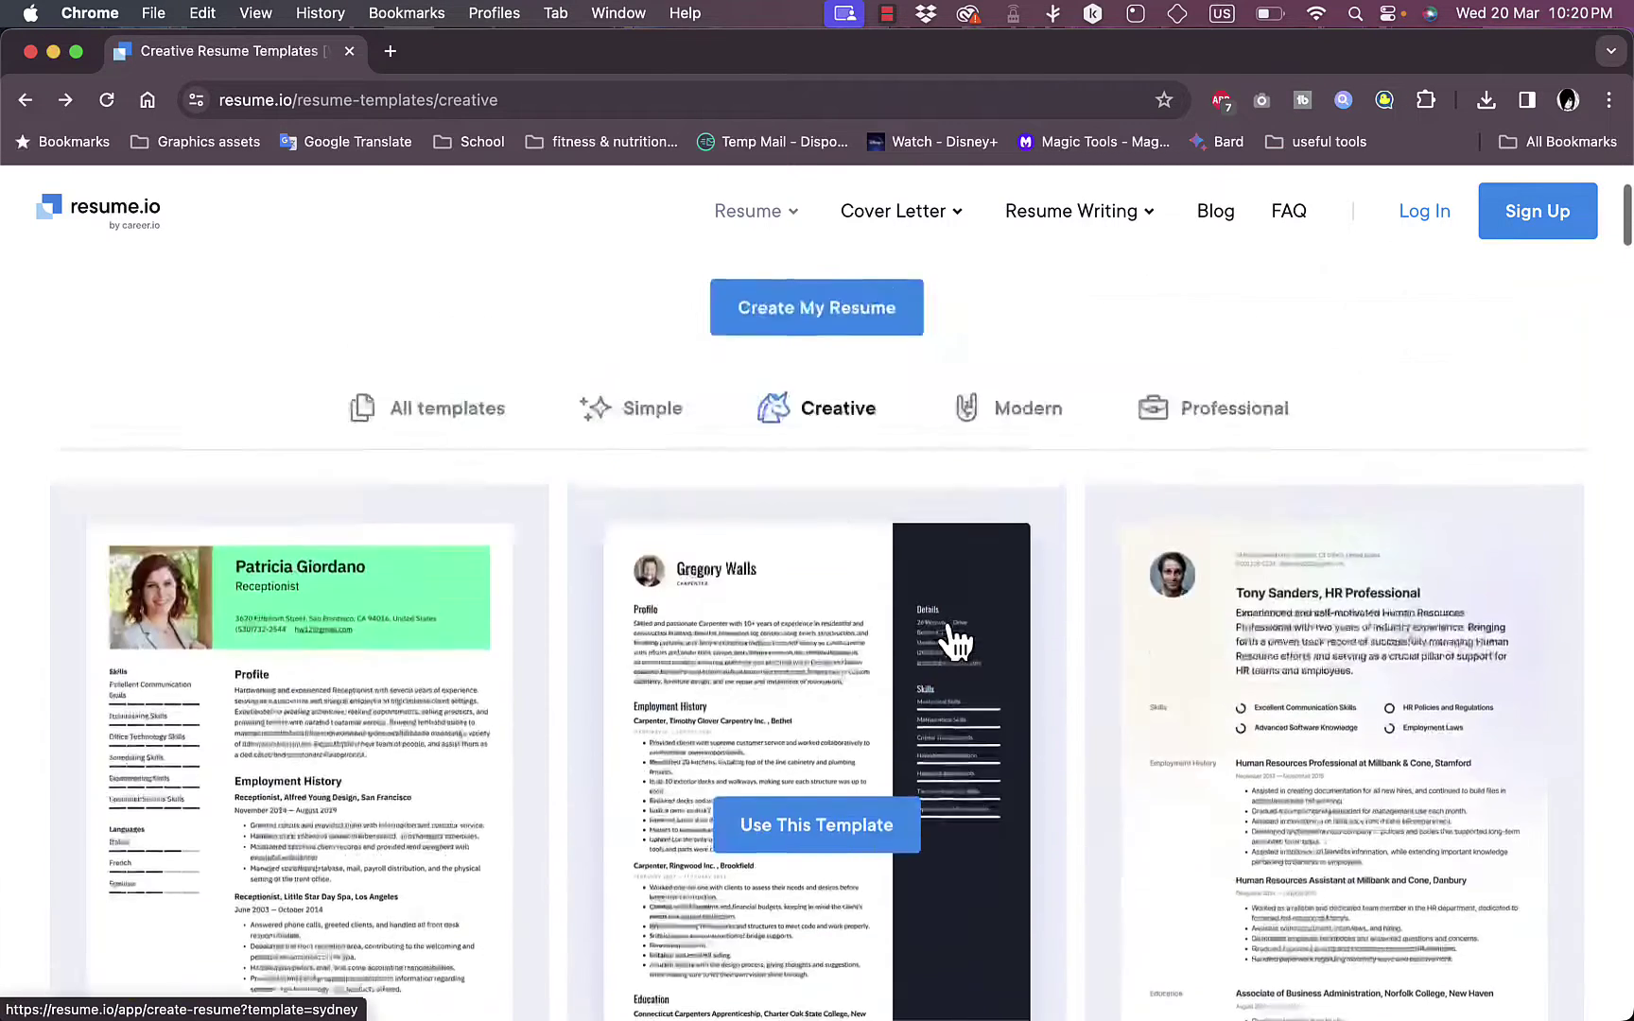
scroll(953, 639, "down", 12)
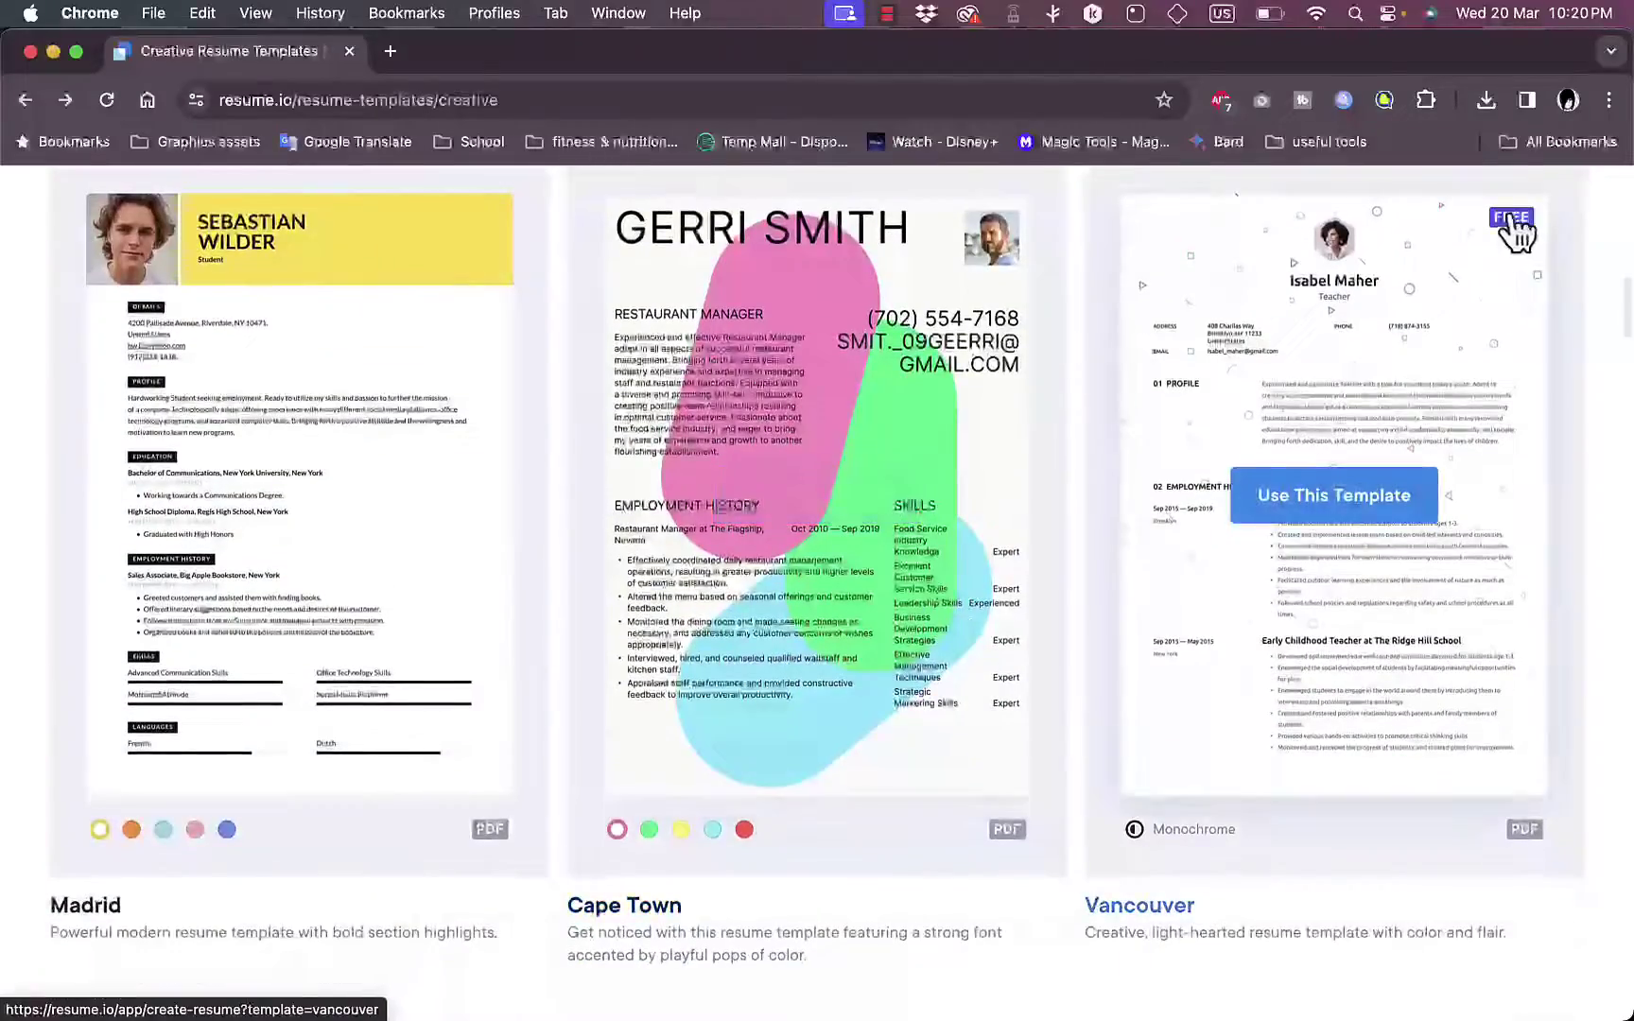
scroll(995, 437, "down", 3)
scroll(998, 435, "down", 5)
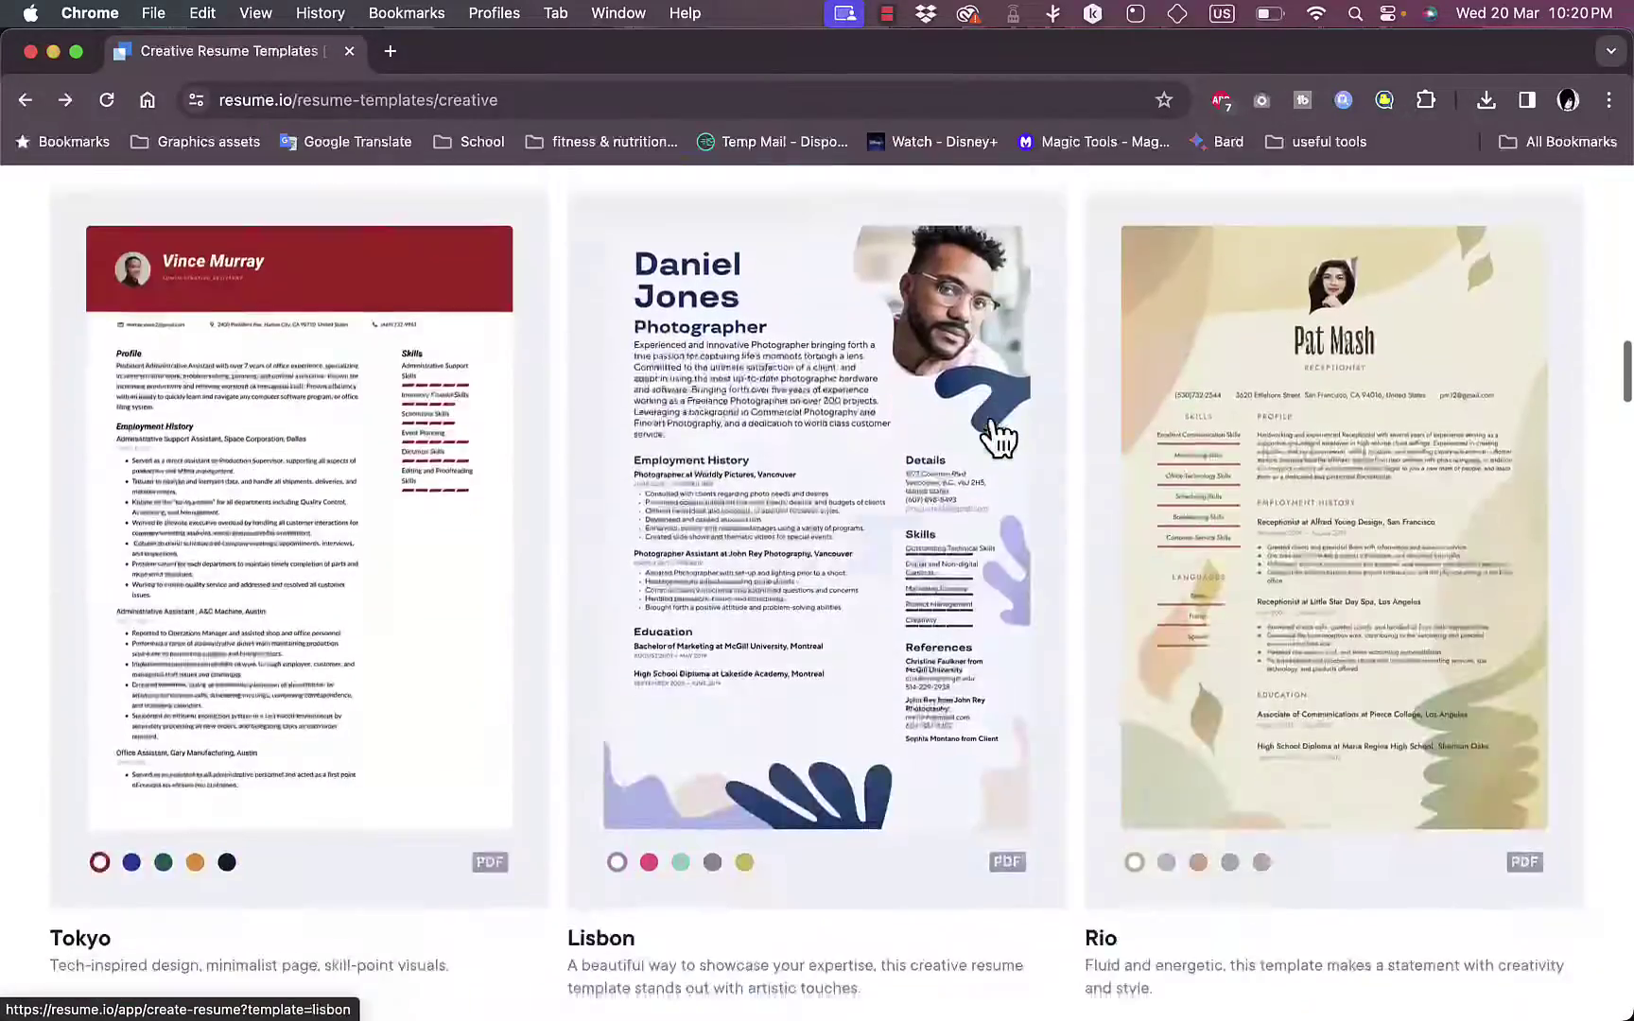
scroll(998, 435, "up", 20)
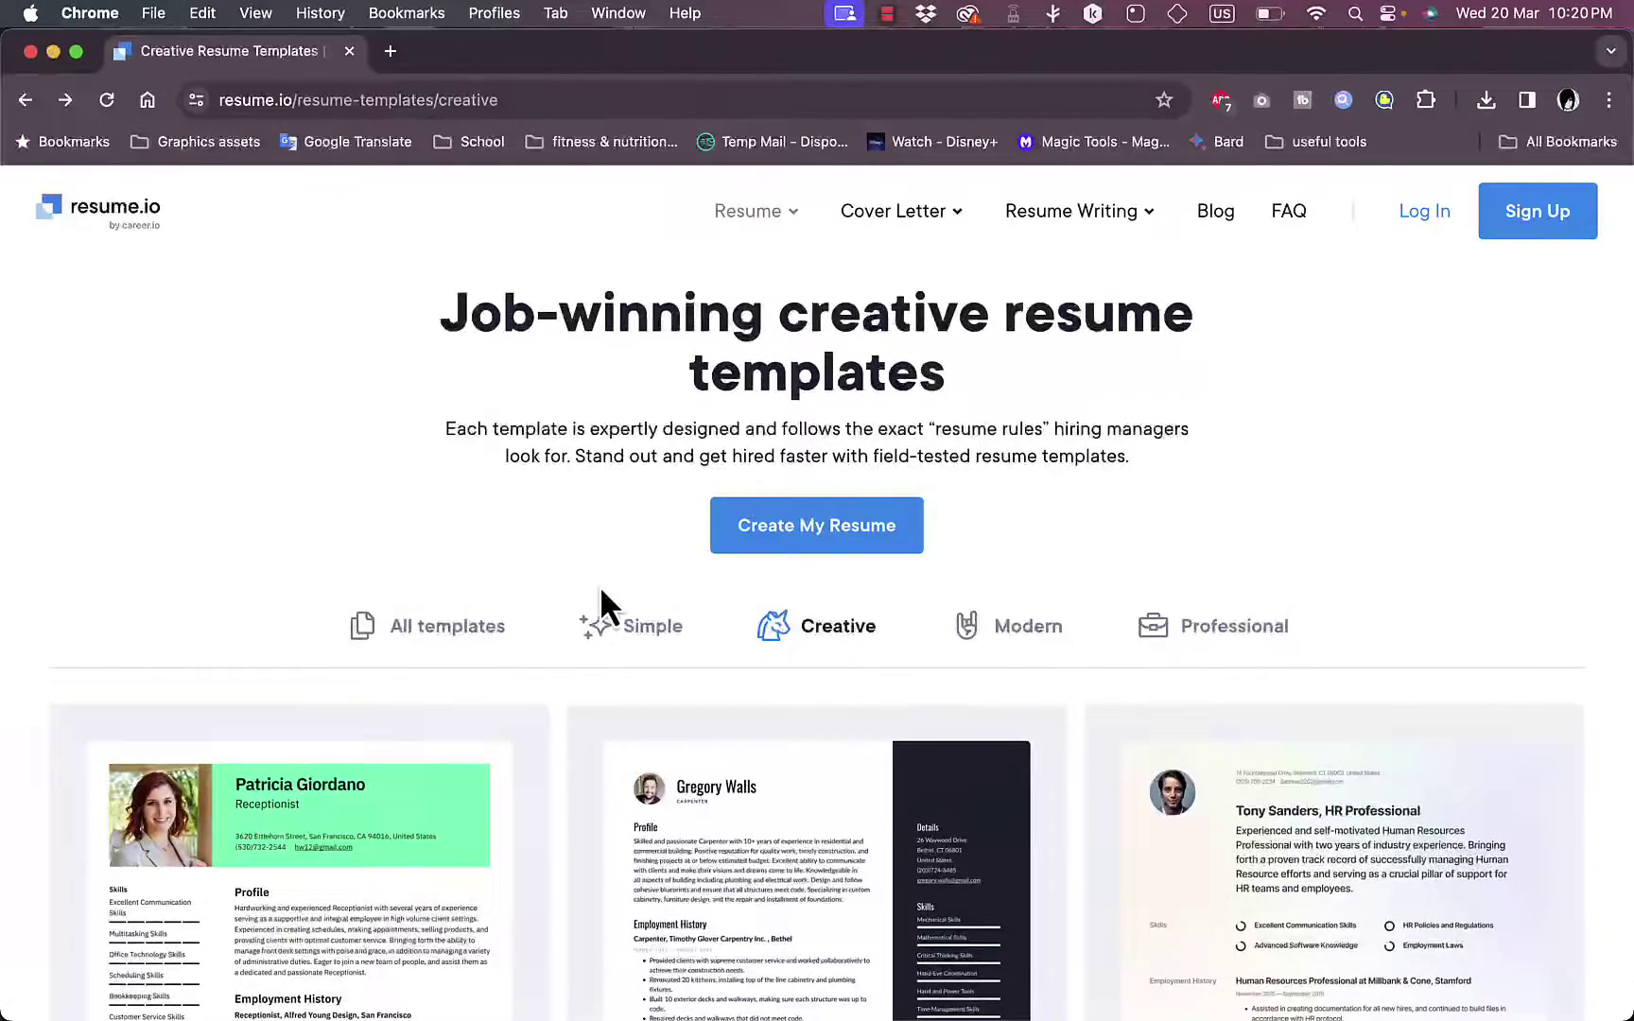
Look through the Simple templates, then the Professional templates page
left_click(630, 656)
scroll(629, 655, "down", 8)
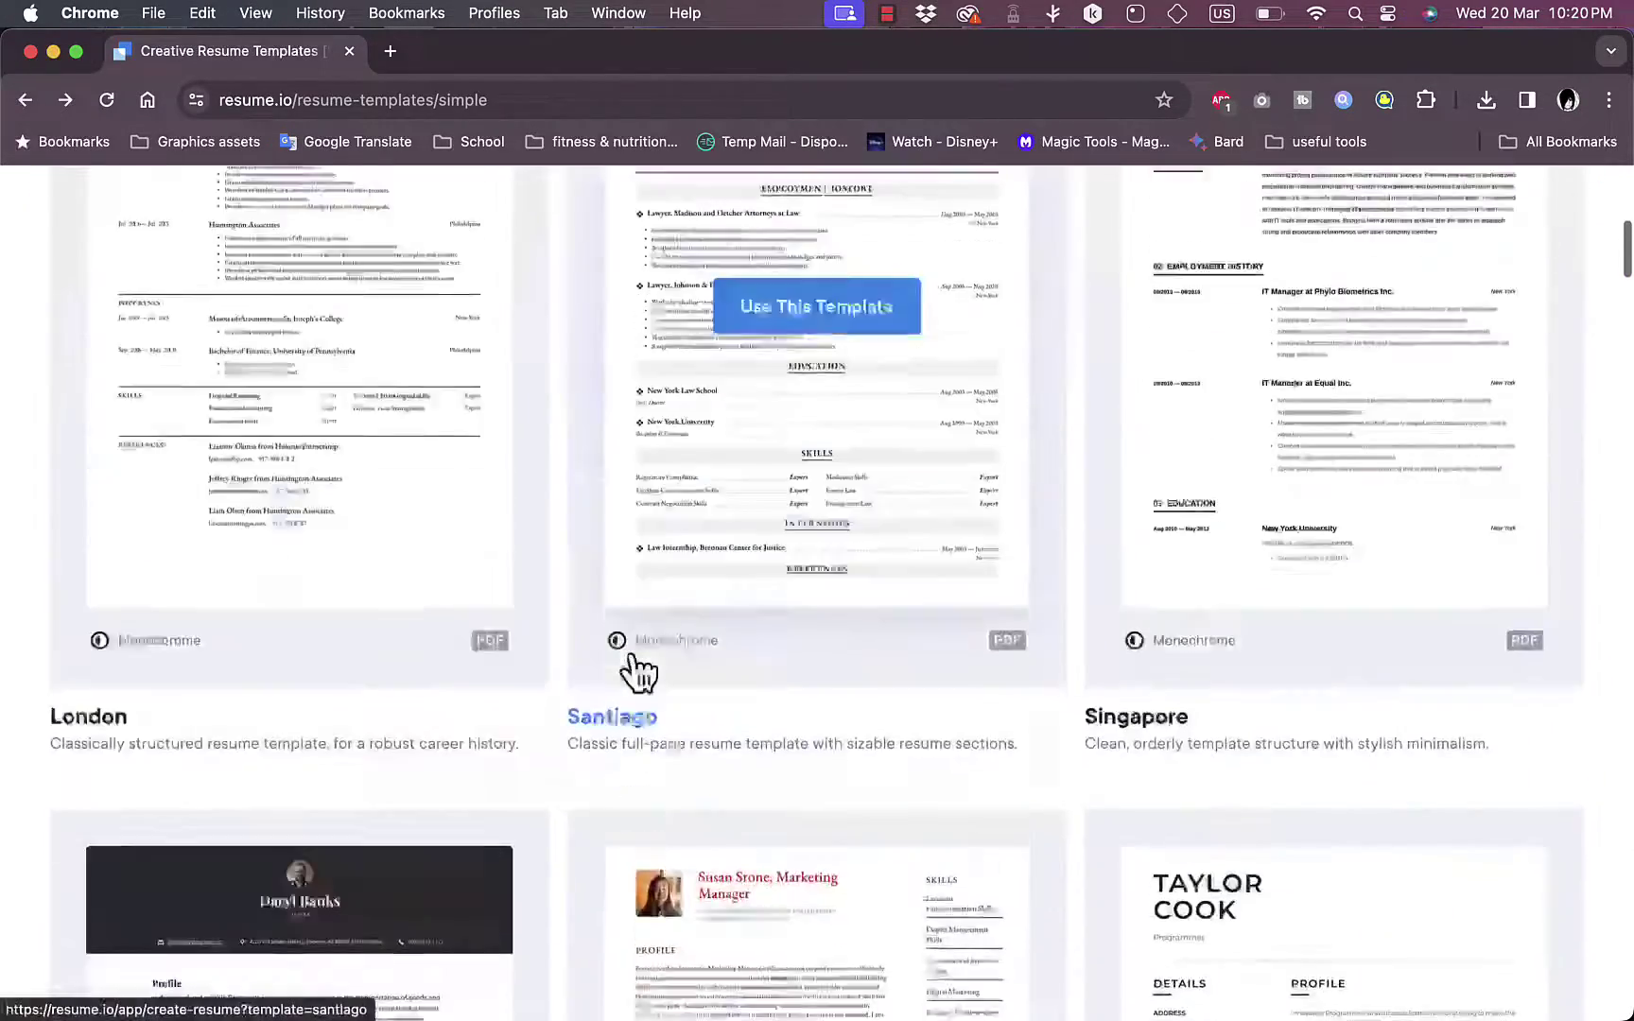
scroll(635, 671, "up", 10)
left_click(1244, 645)
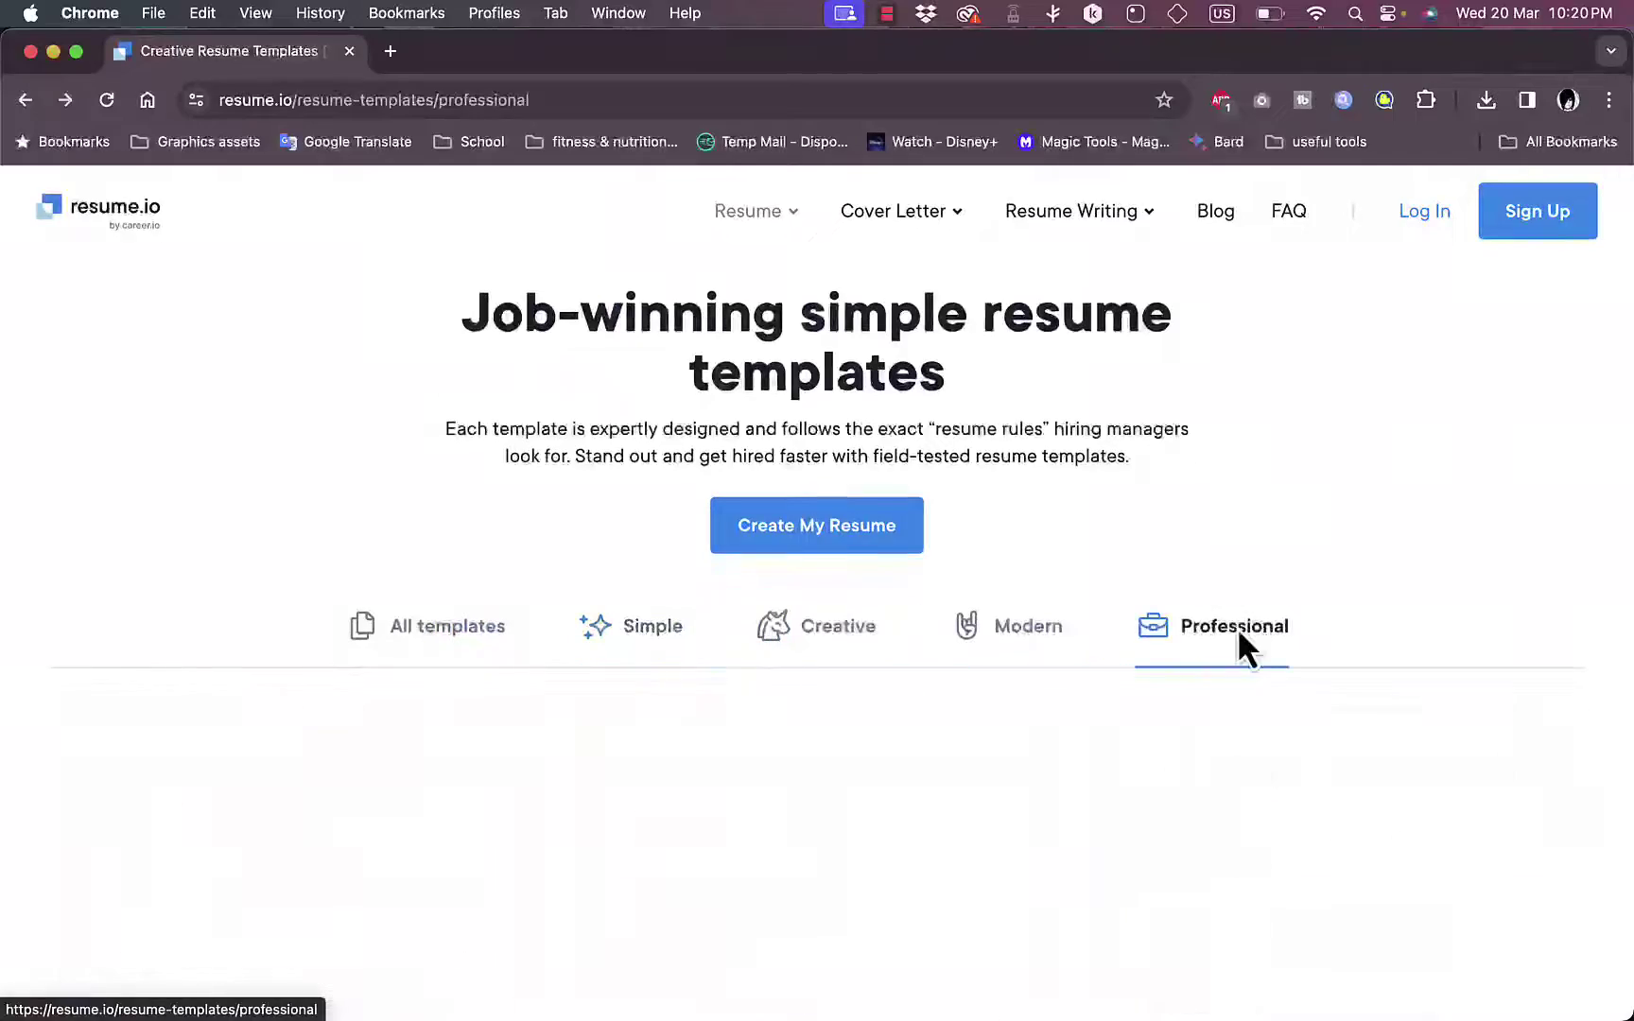
scroll(1241, 635, "down", 15)
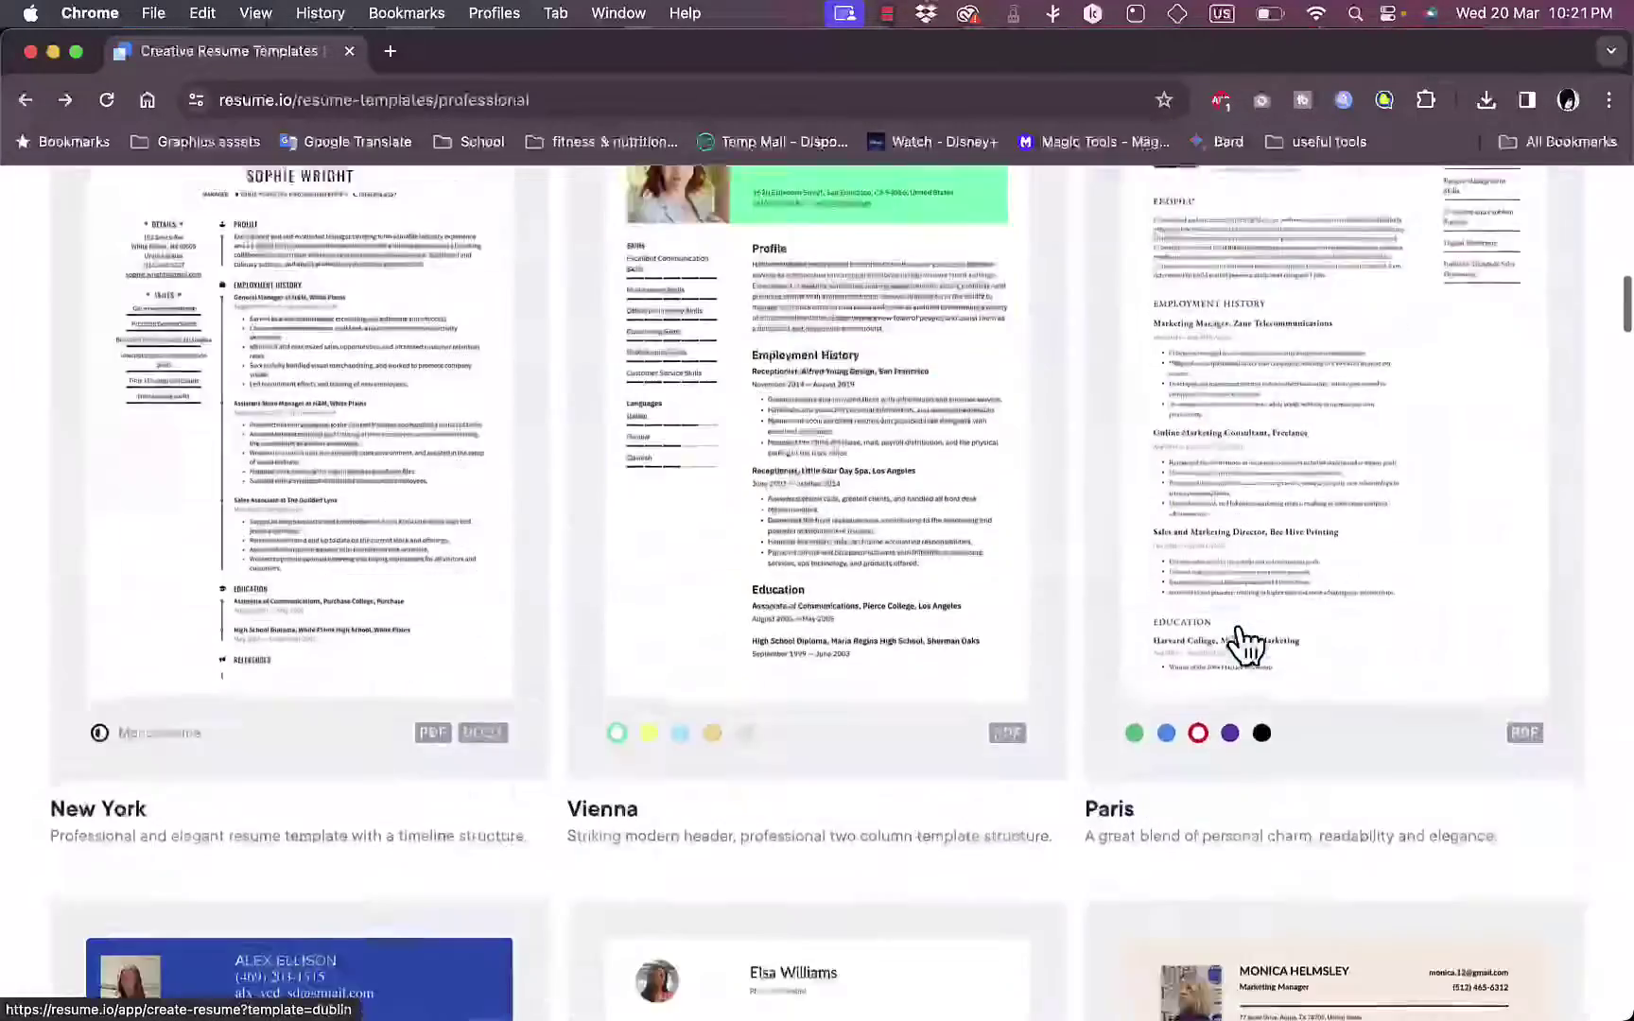
scroll(1247, 647, "down", 7)
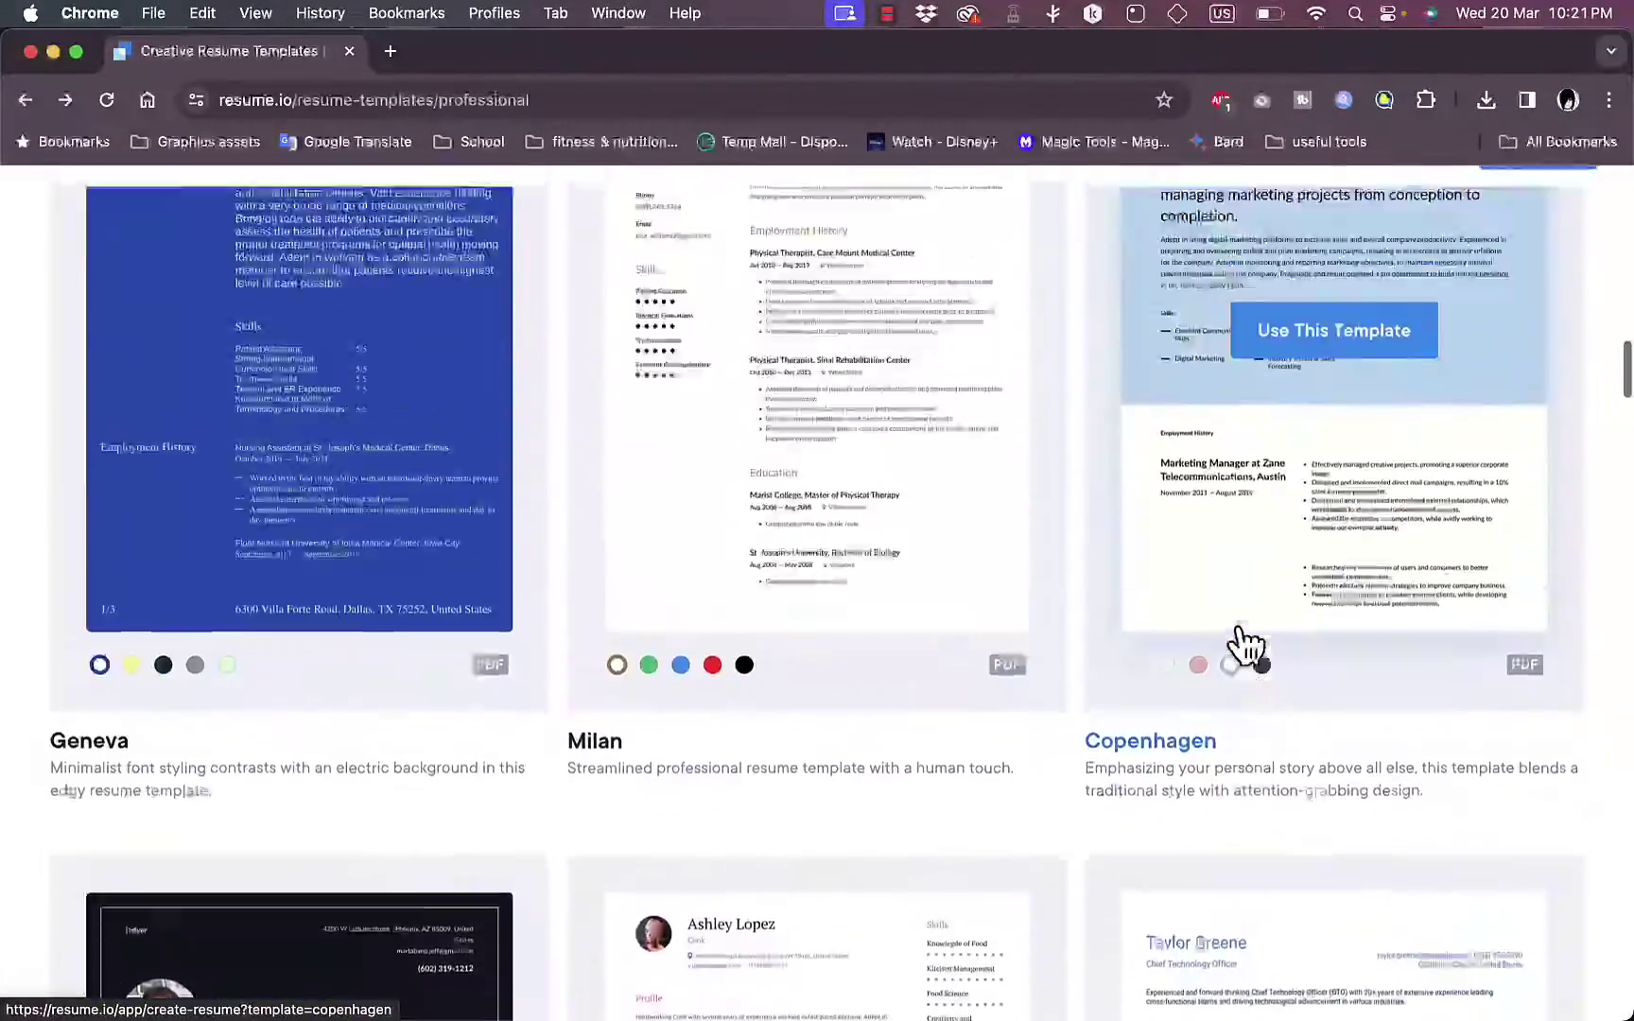
scroll(1246, 647, "up", 1)
scroll(1284, 464, "up", 3)
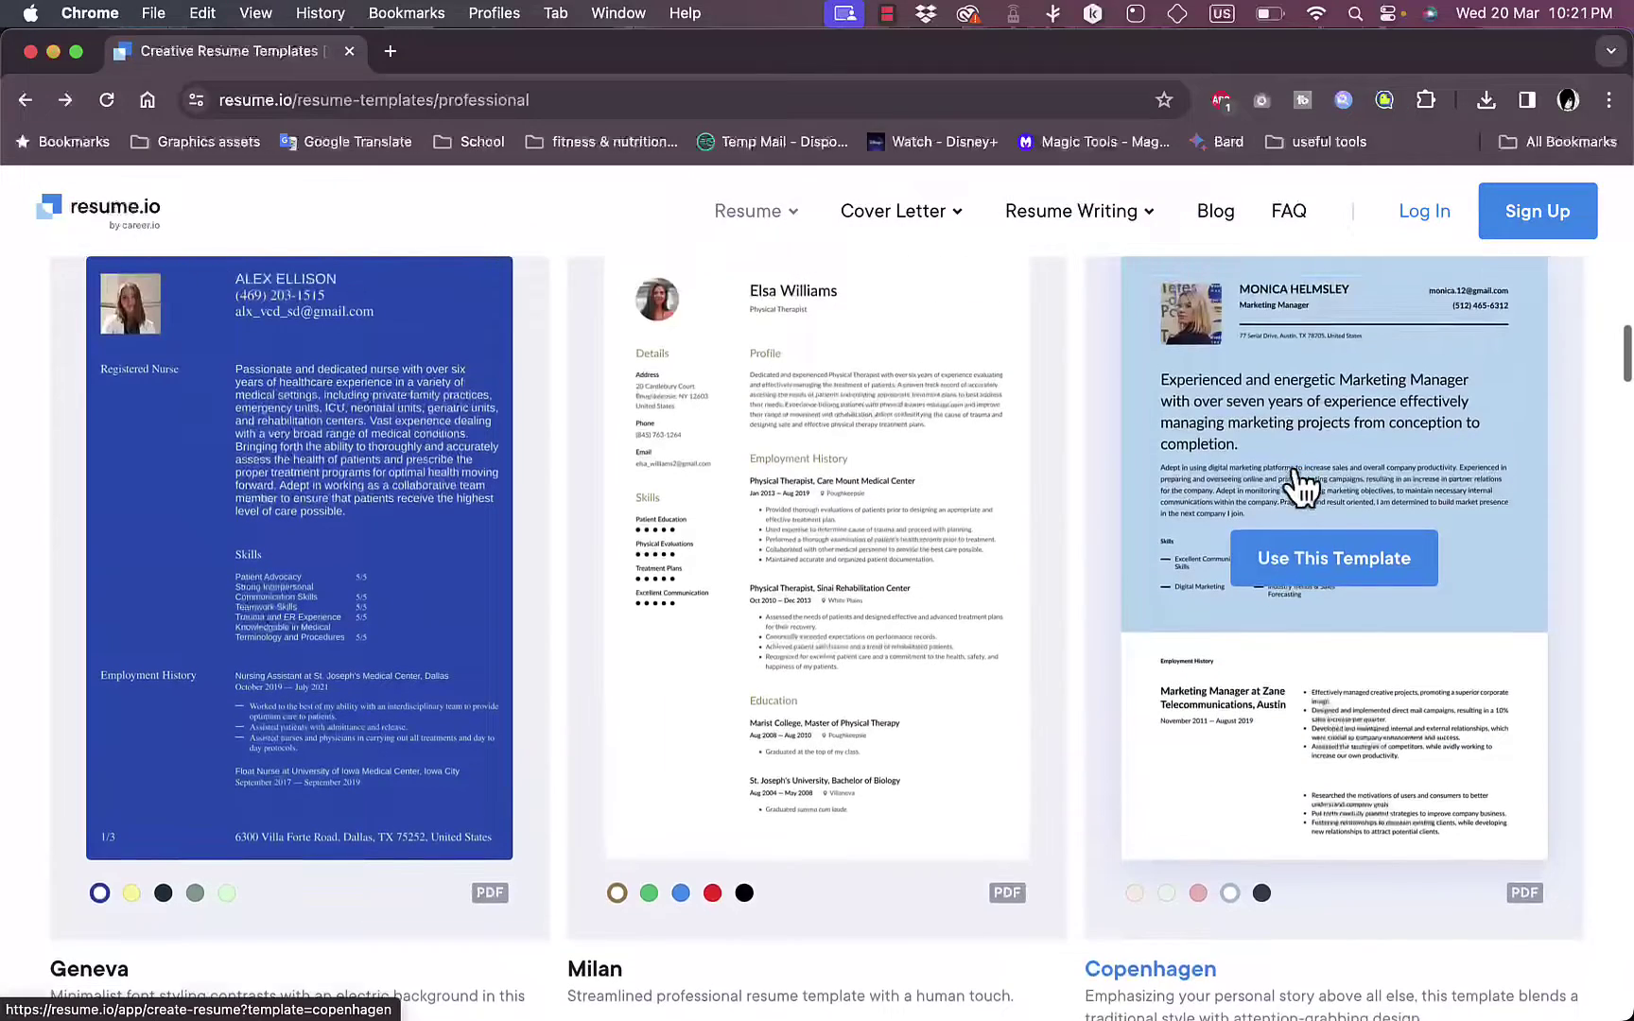
scroll(1301, 484, "up", 3)
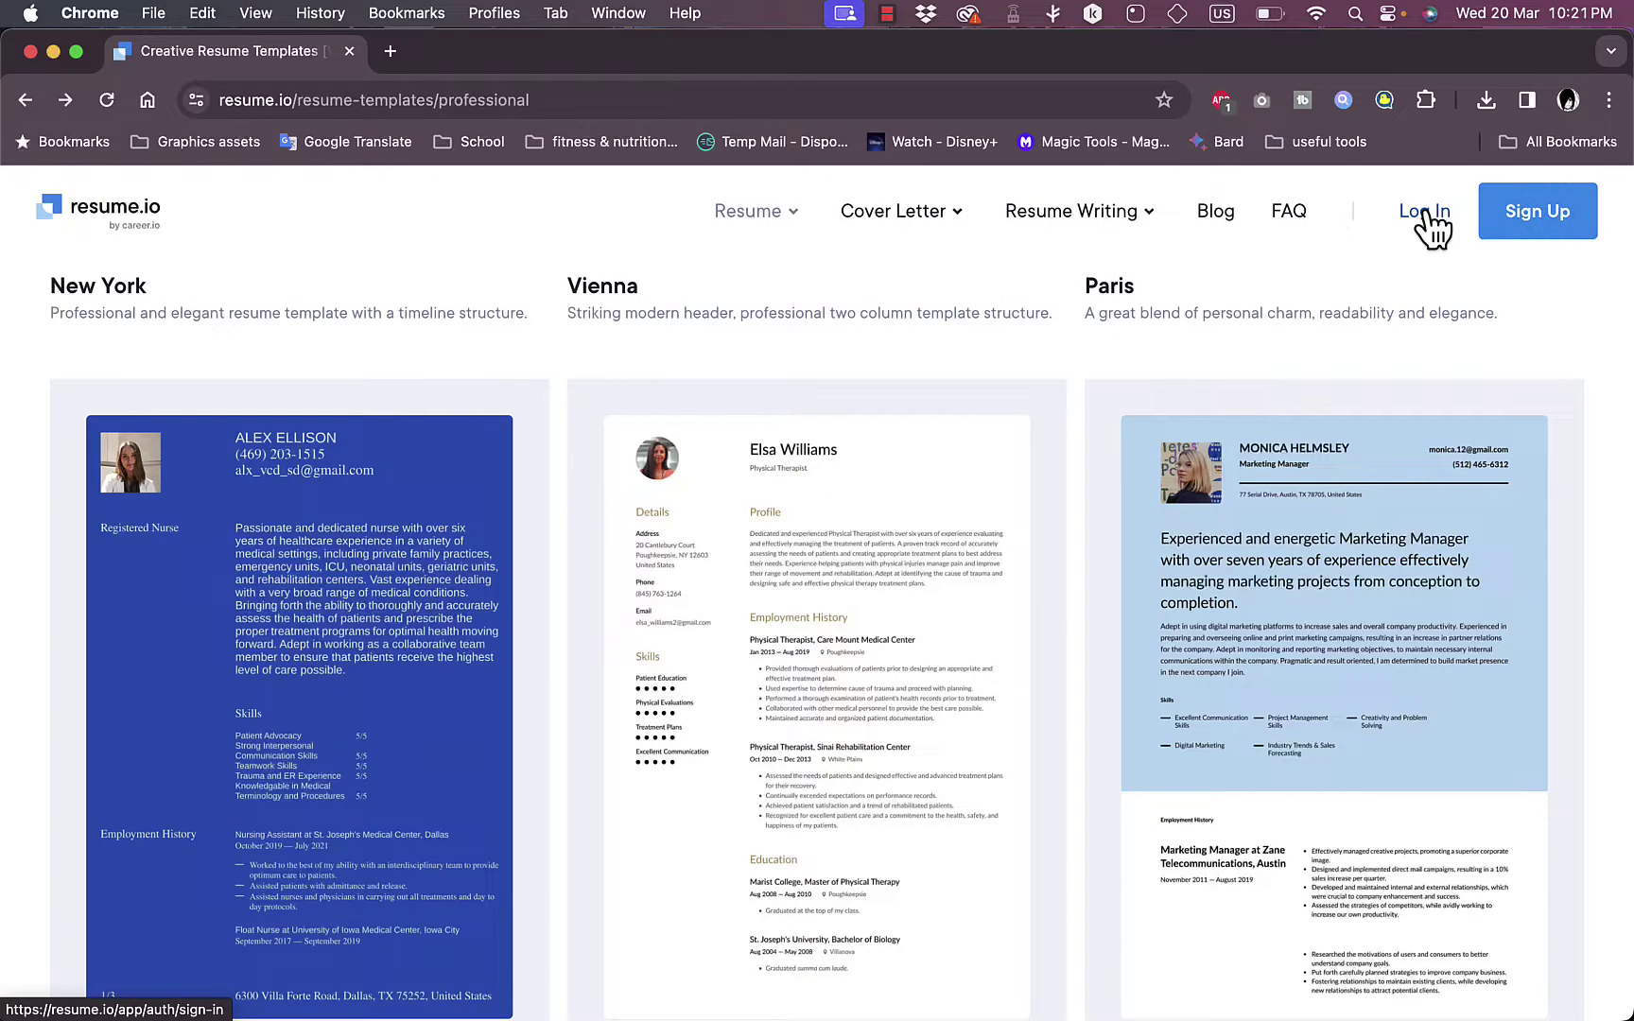
Start a new resume with the Moscow template, skipping the social profile import
left_click(1551, 219)
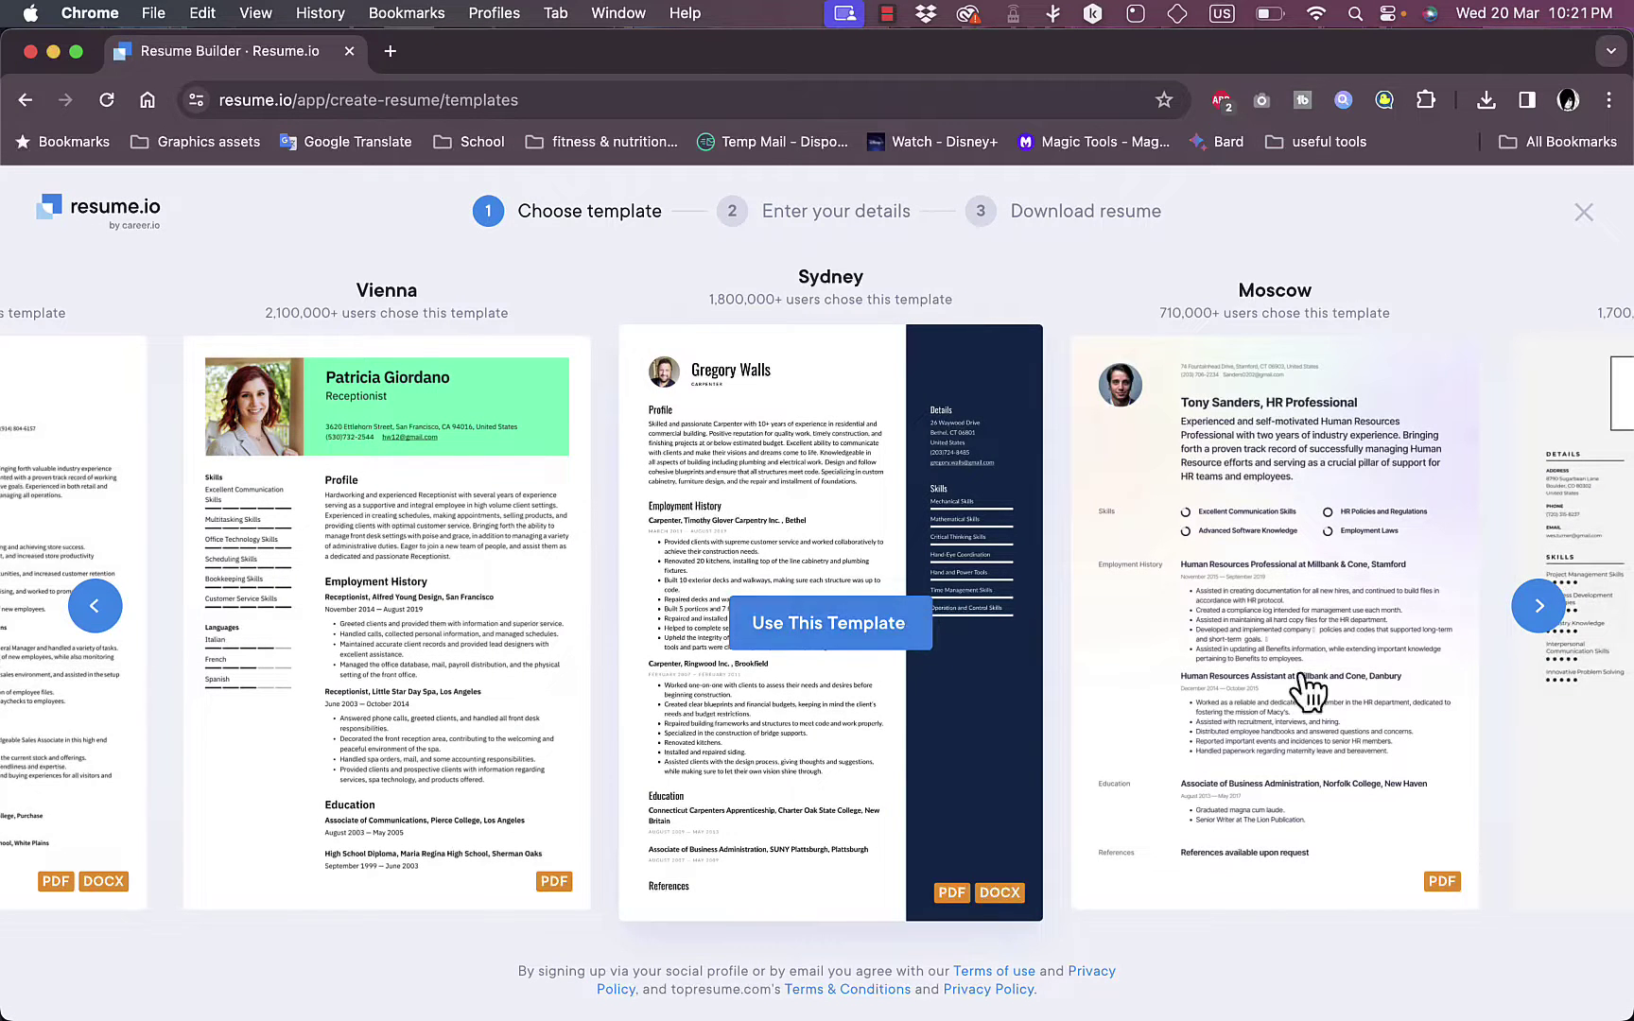
left_click(1537, 608)
left_click(804, 638)
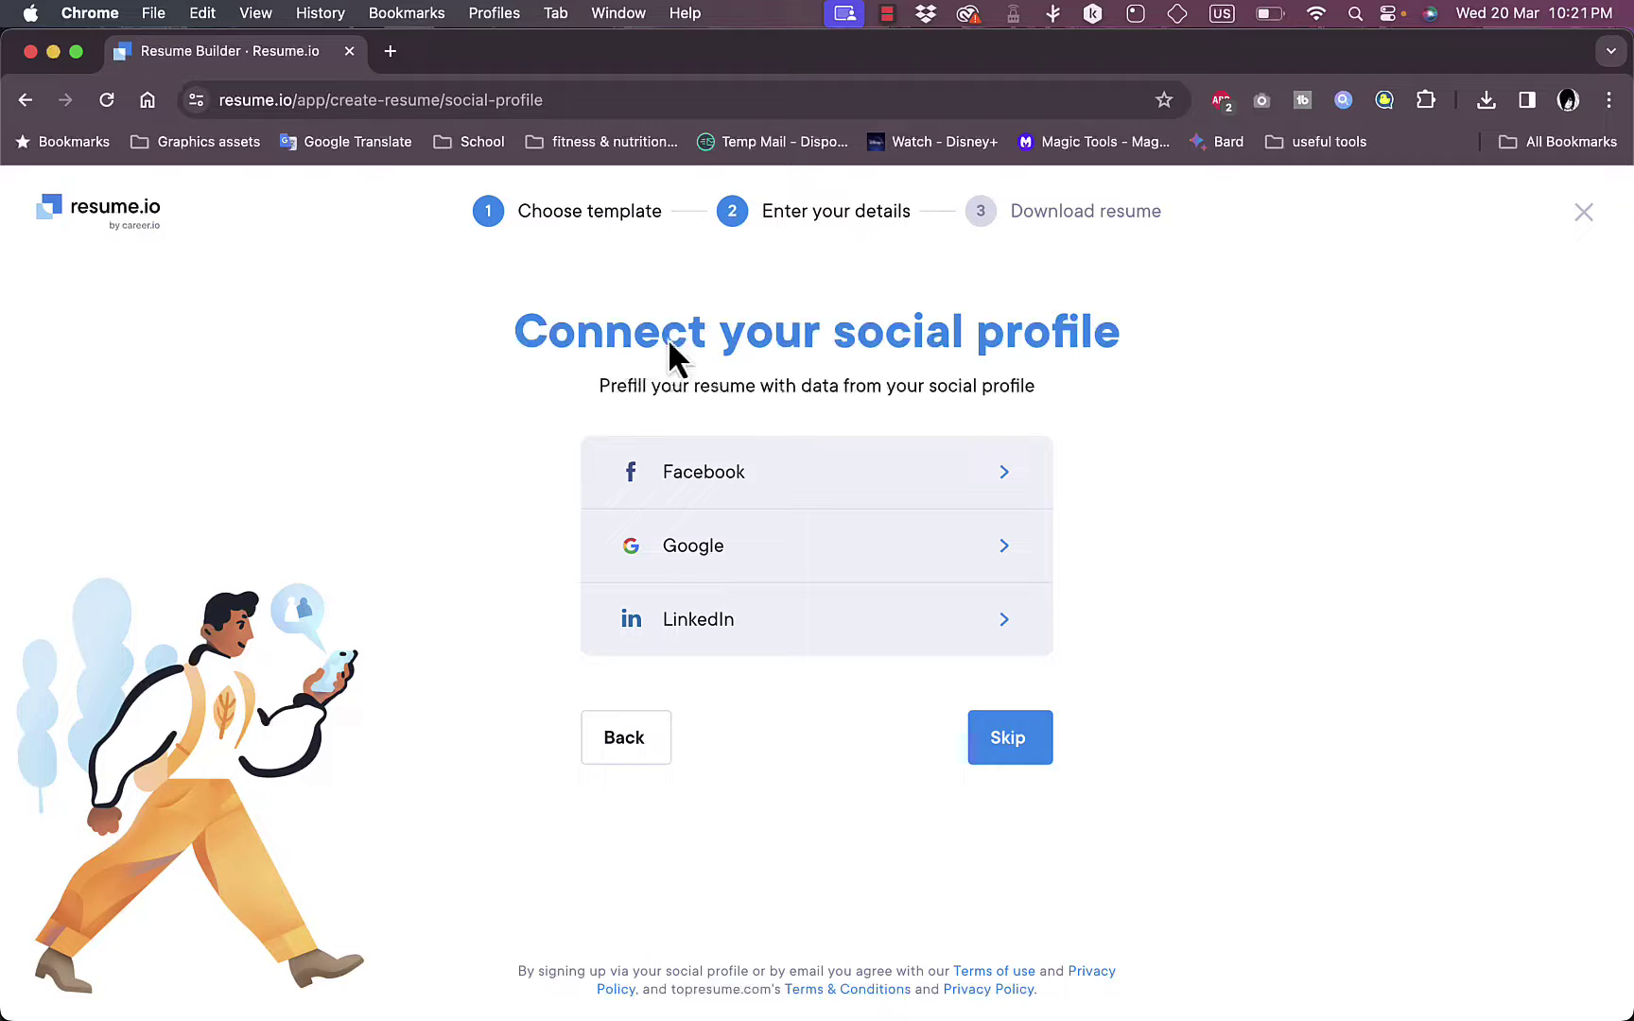
left_click(1011, 738)
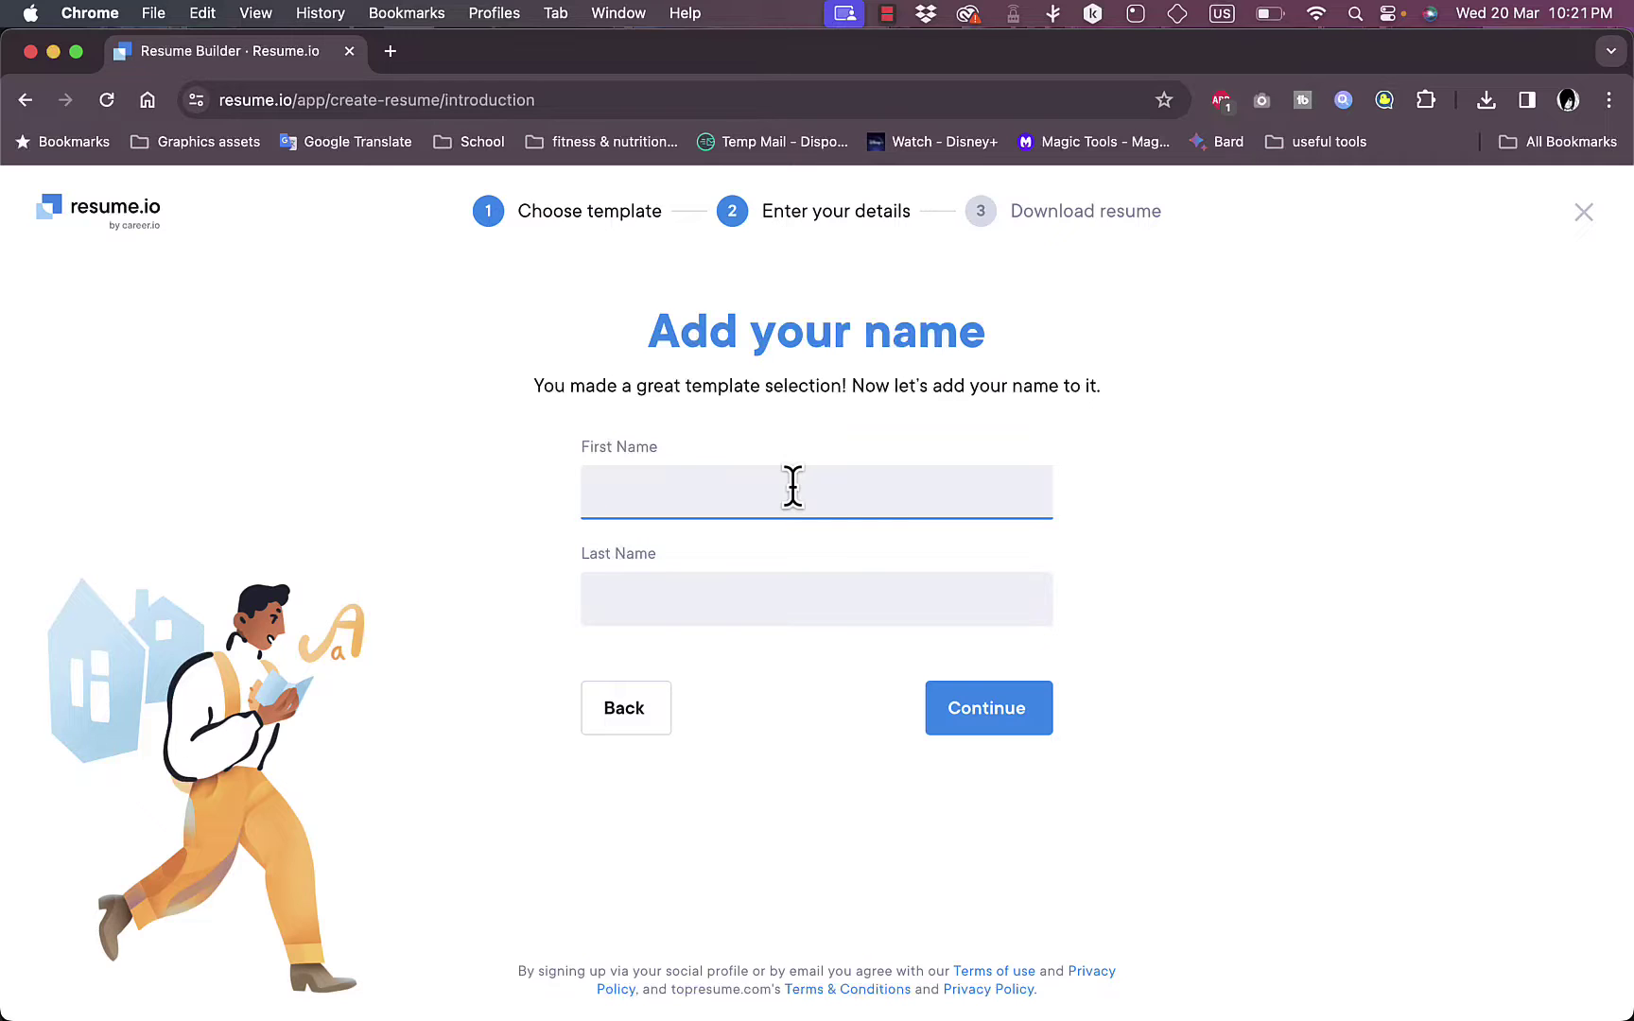
Enter the first and last name, then paste the email address to open the editor
type("John")
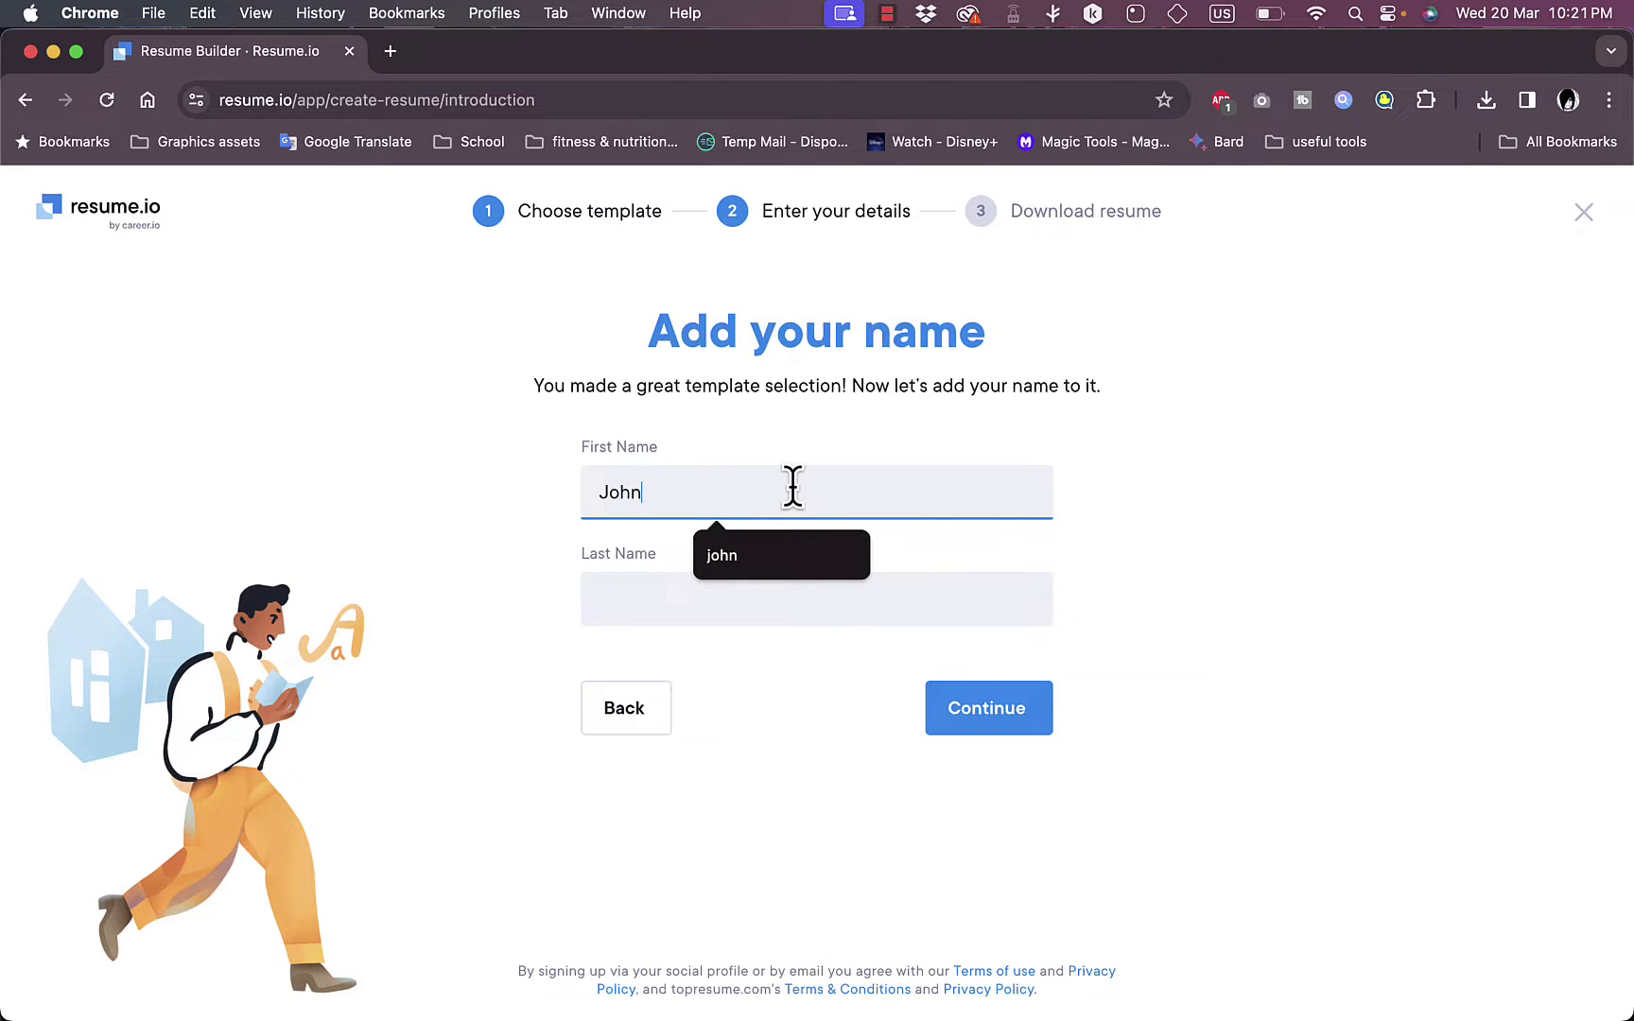
key("Tab")
type("S")
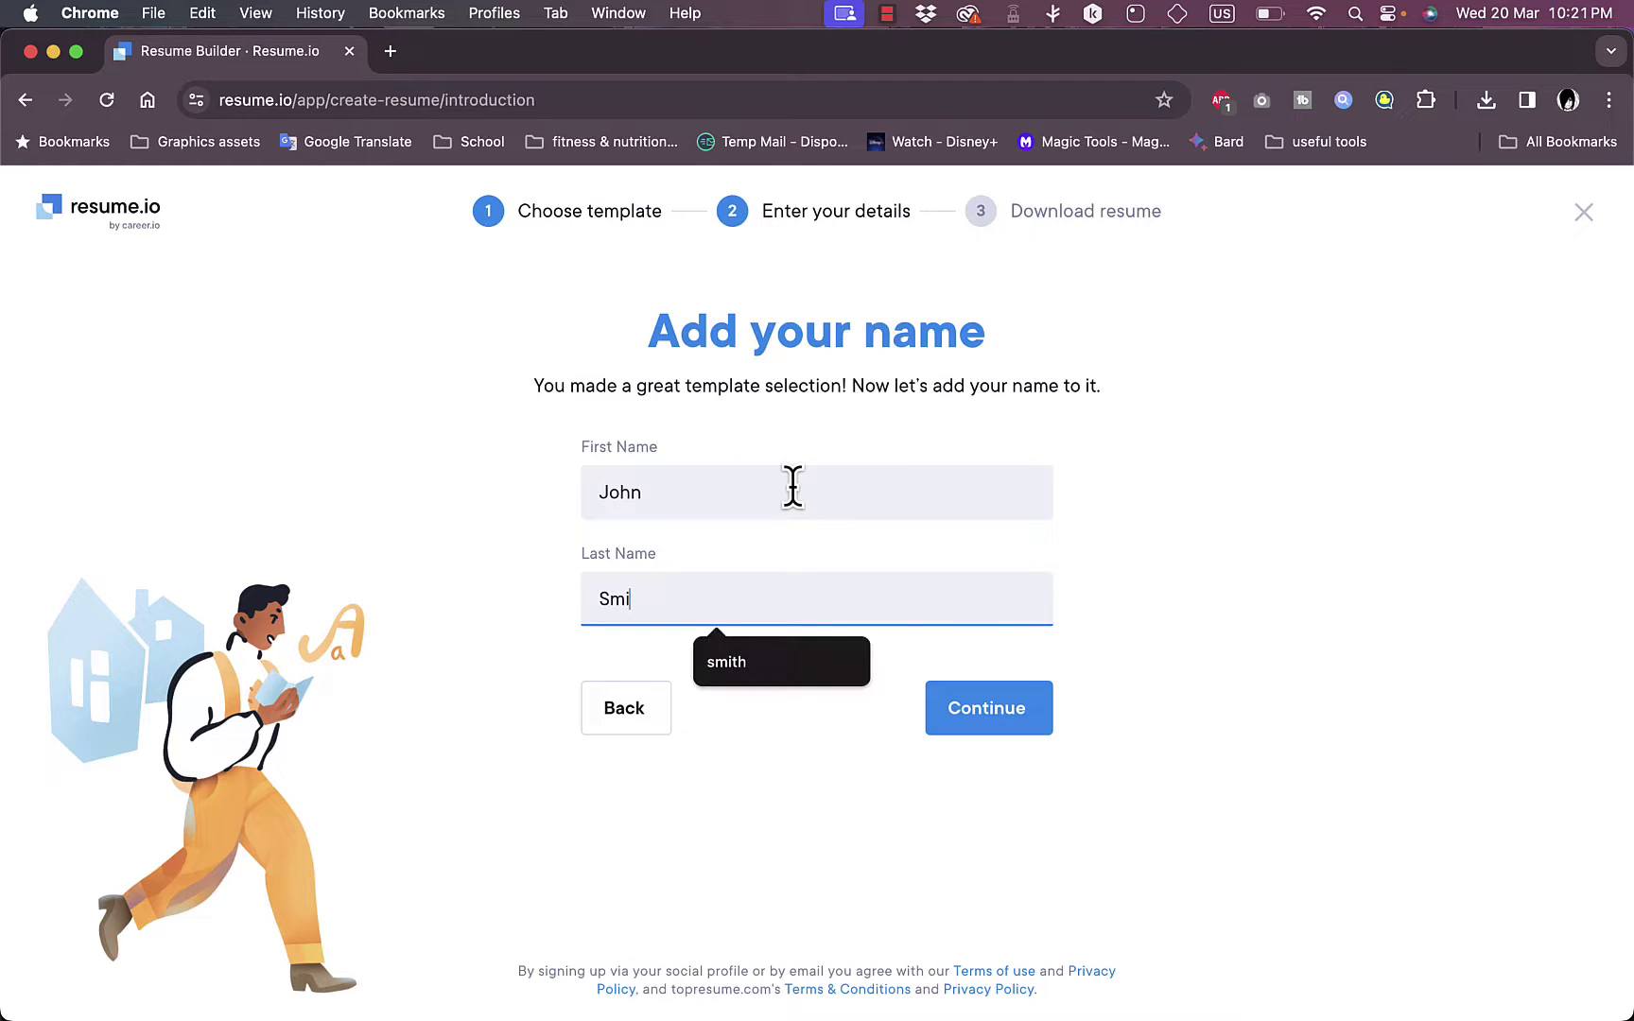
left_click(1023, 700)
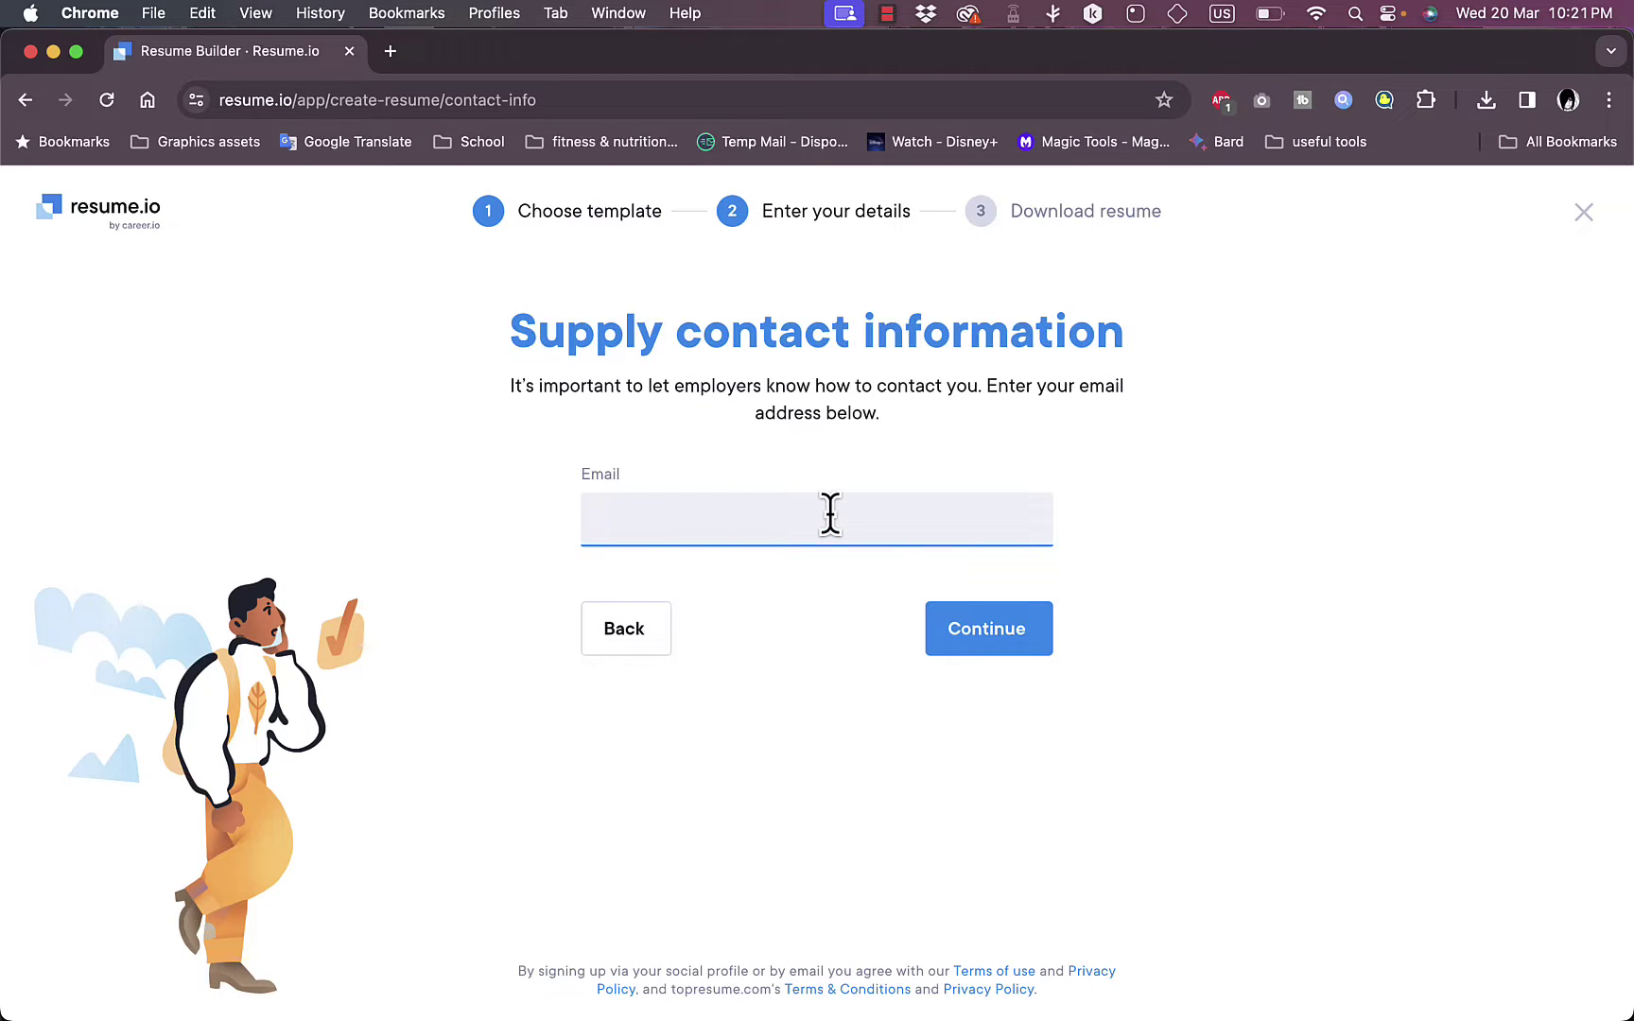
key("super+v")
left_click(965, 620)
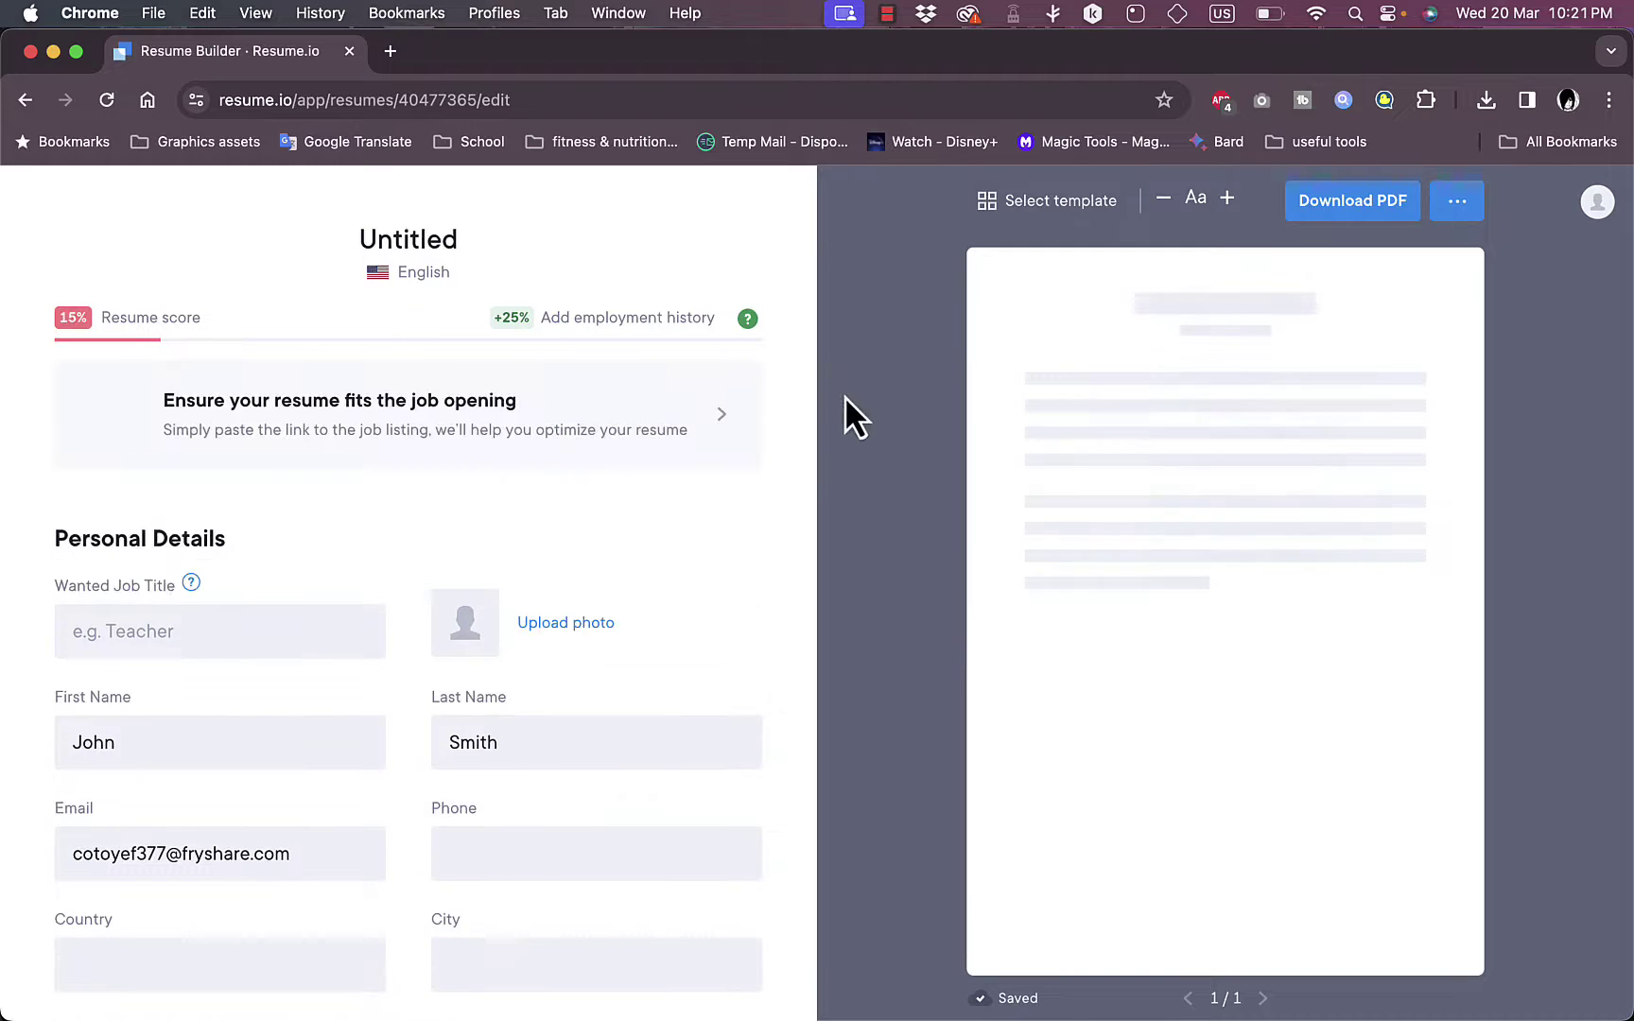
mouse_move(1178, 448)
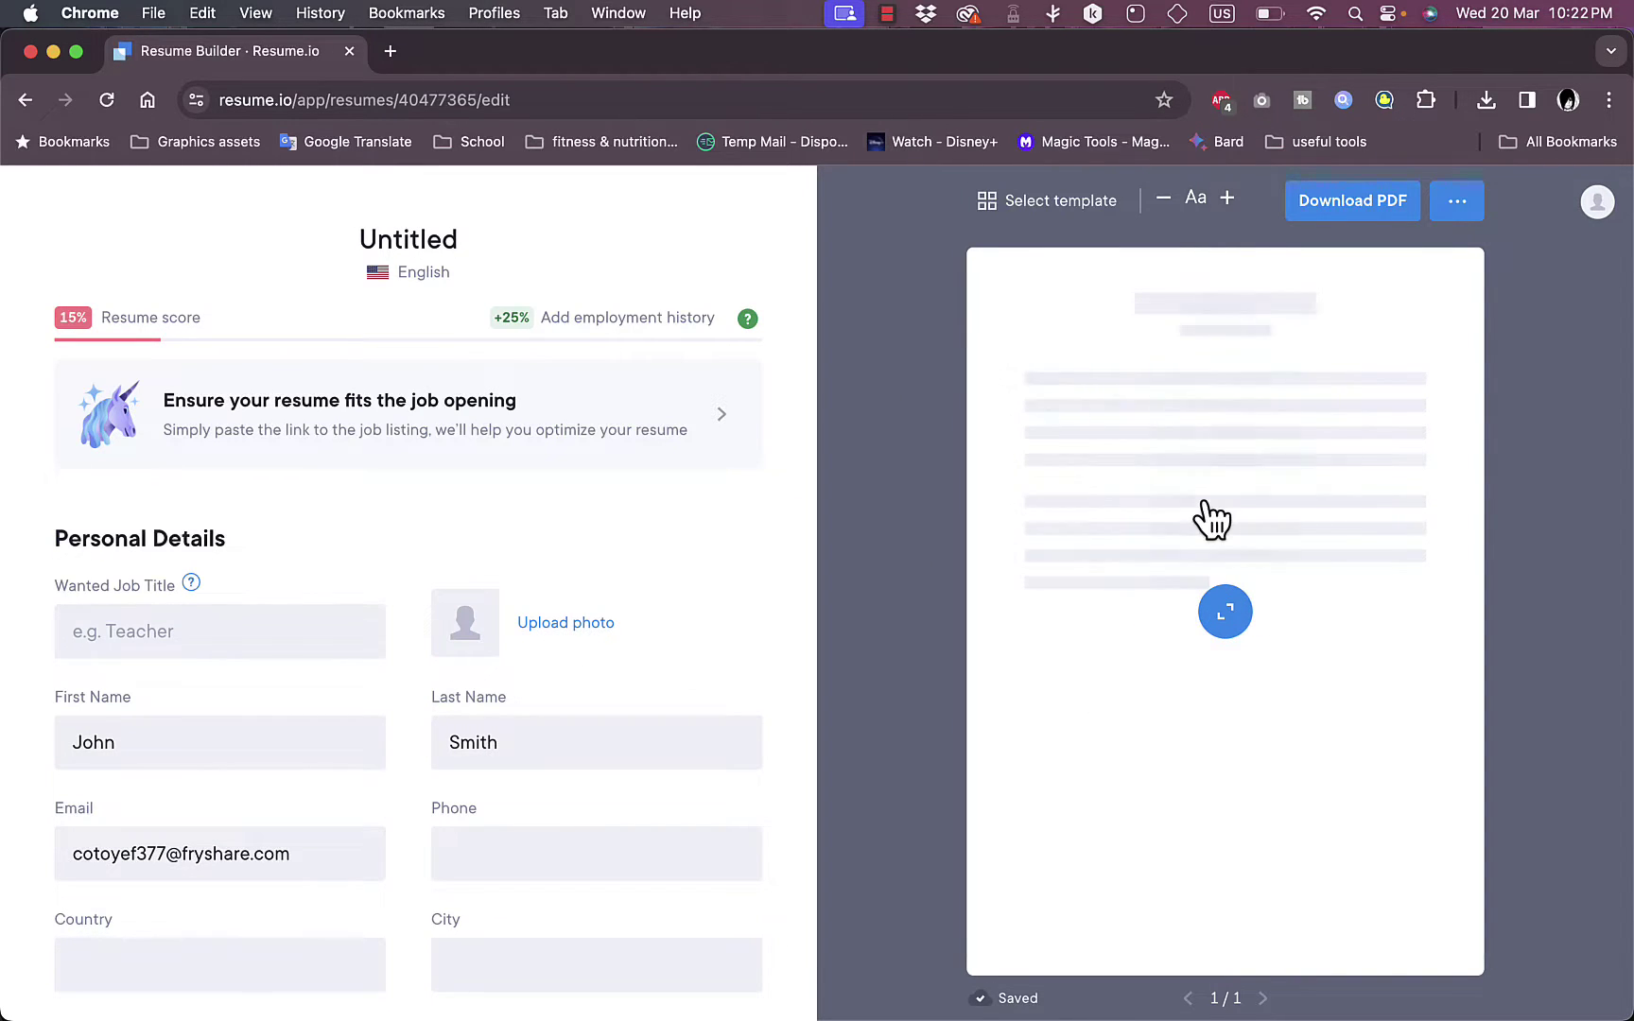
left_click(1229, 610)
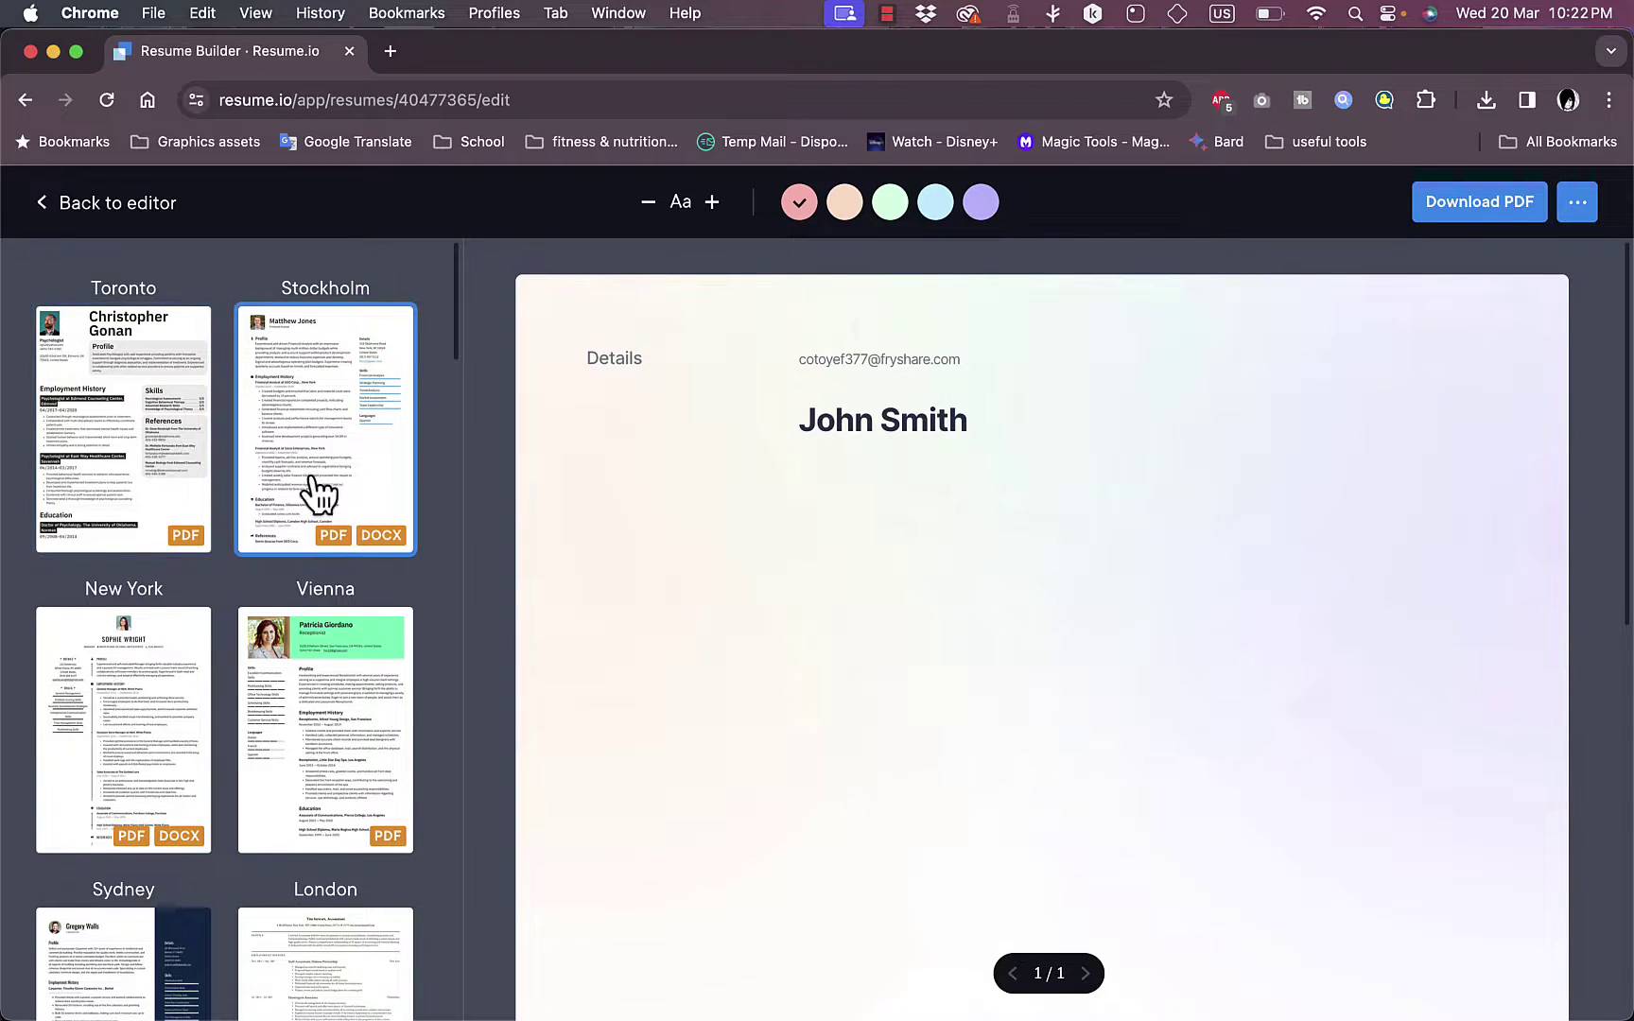
scroll(274, 879, "down", 7)
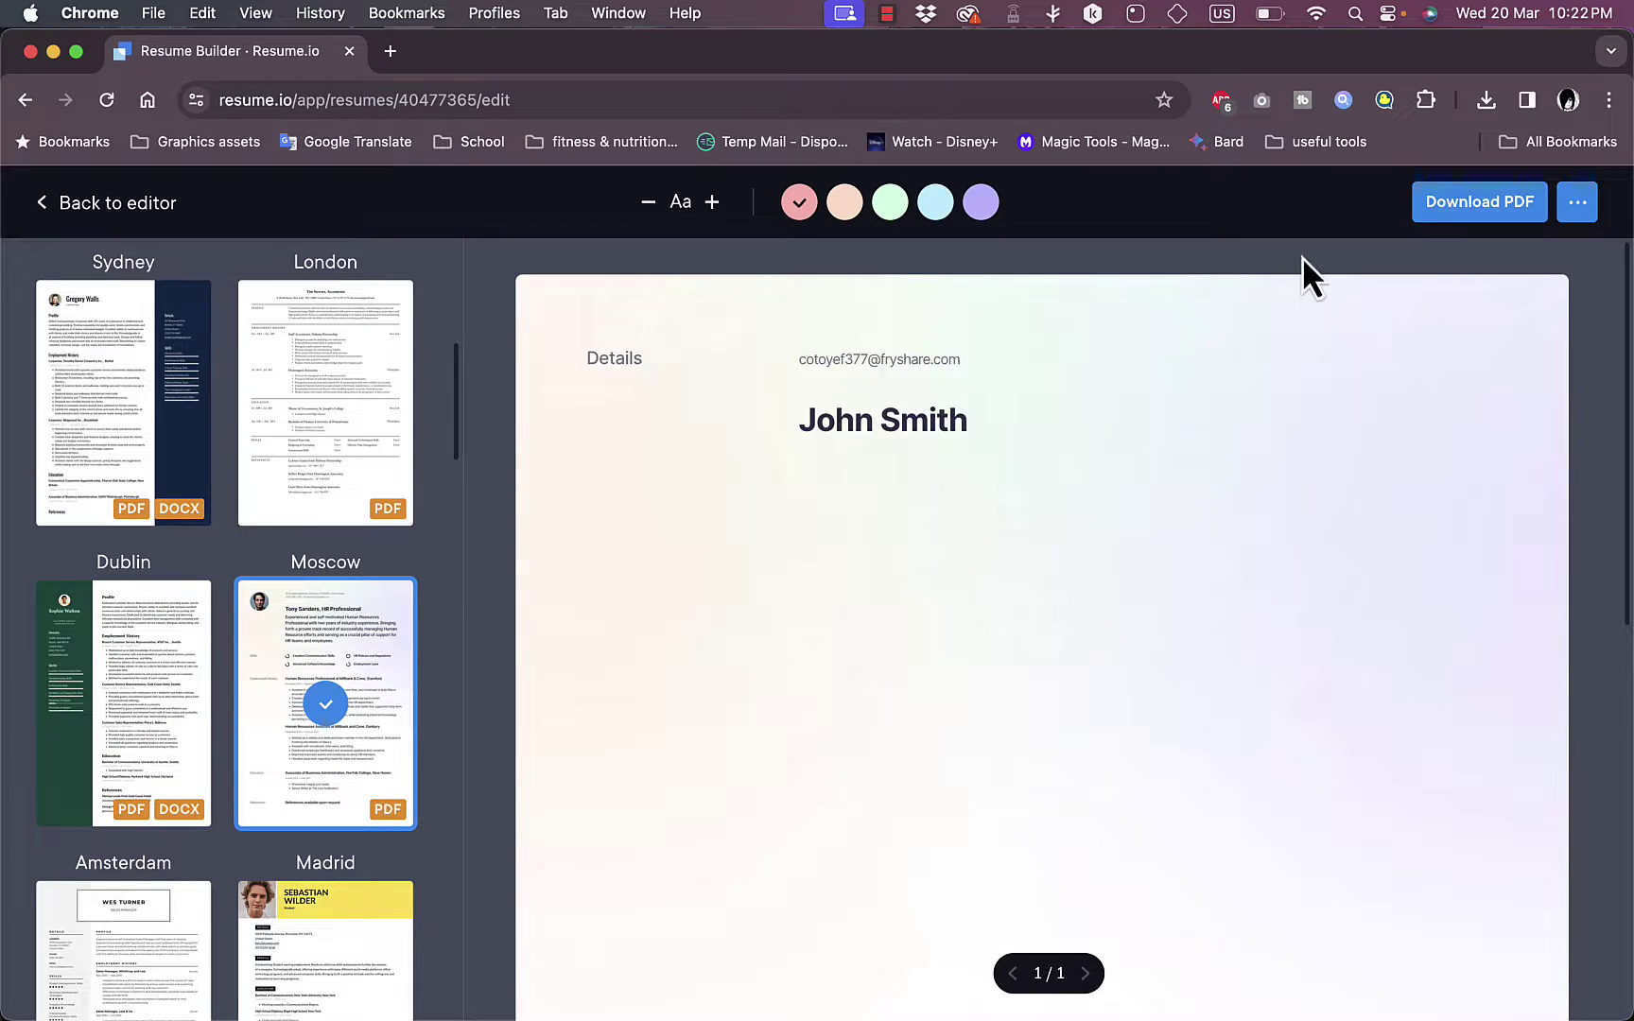
left_click(62, 202)
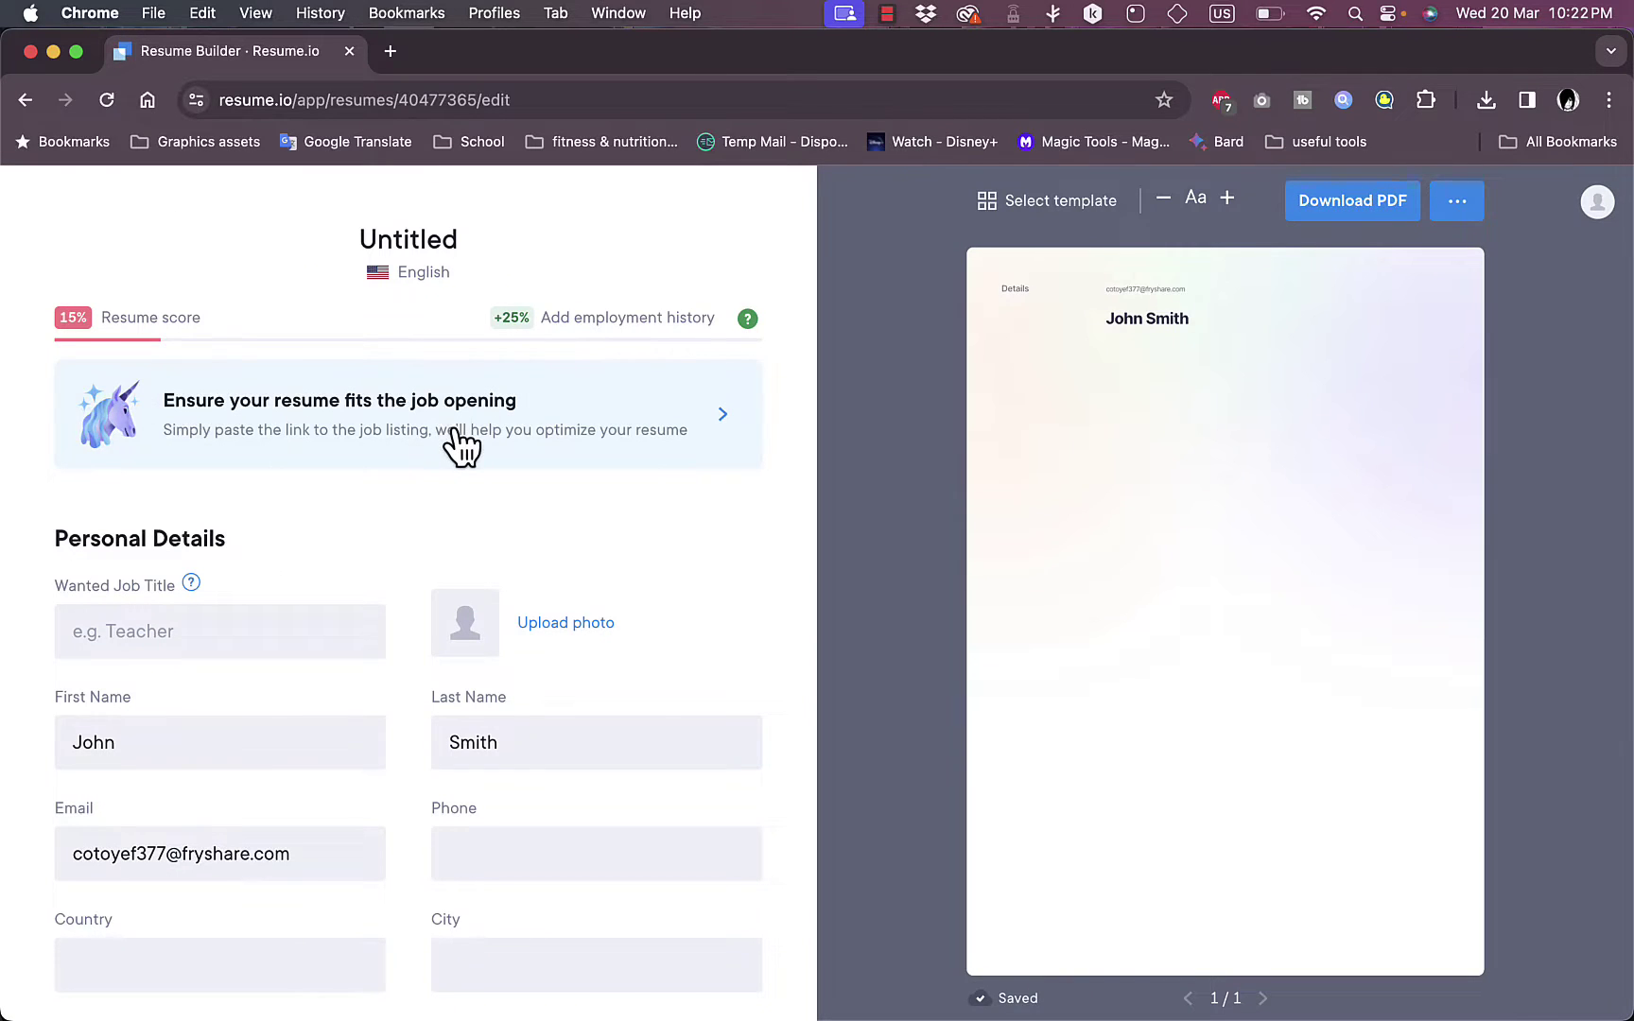
Enter 'doctor' as the wanted job title and bring up the photo upload dialog
left_click(188, 632)
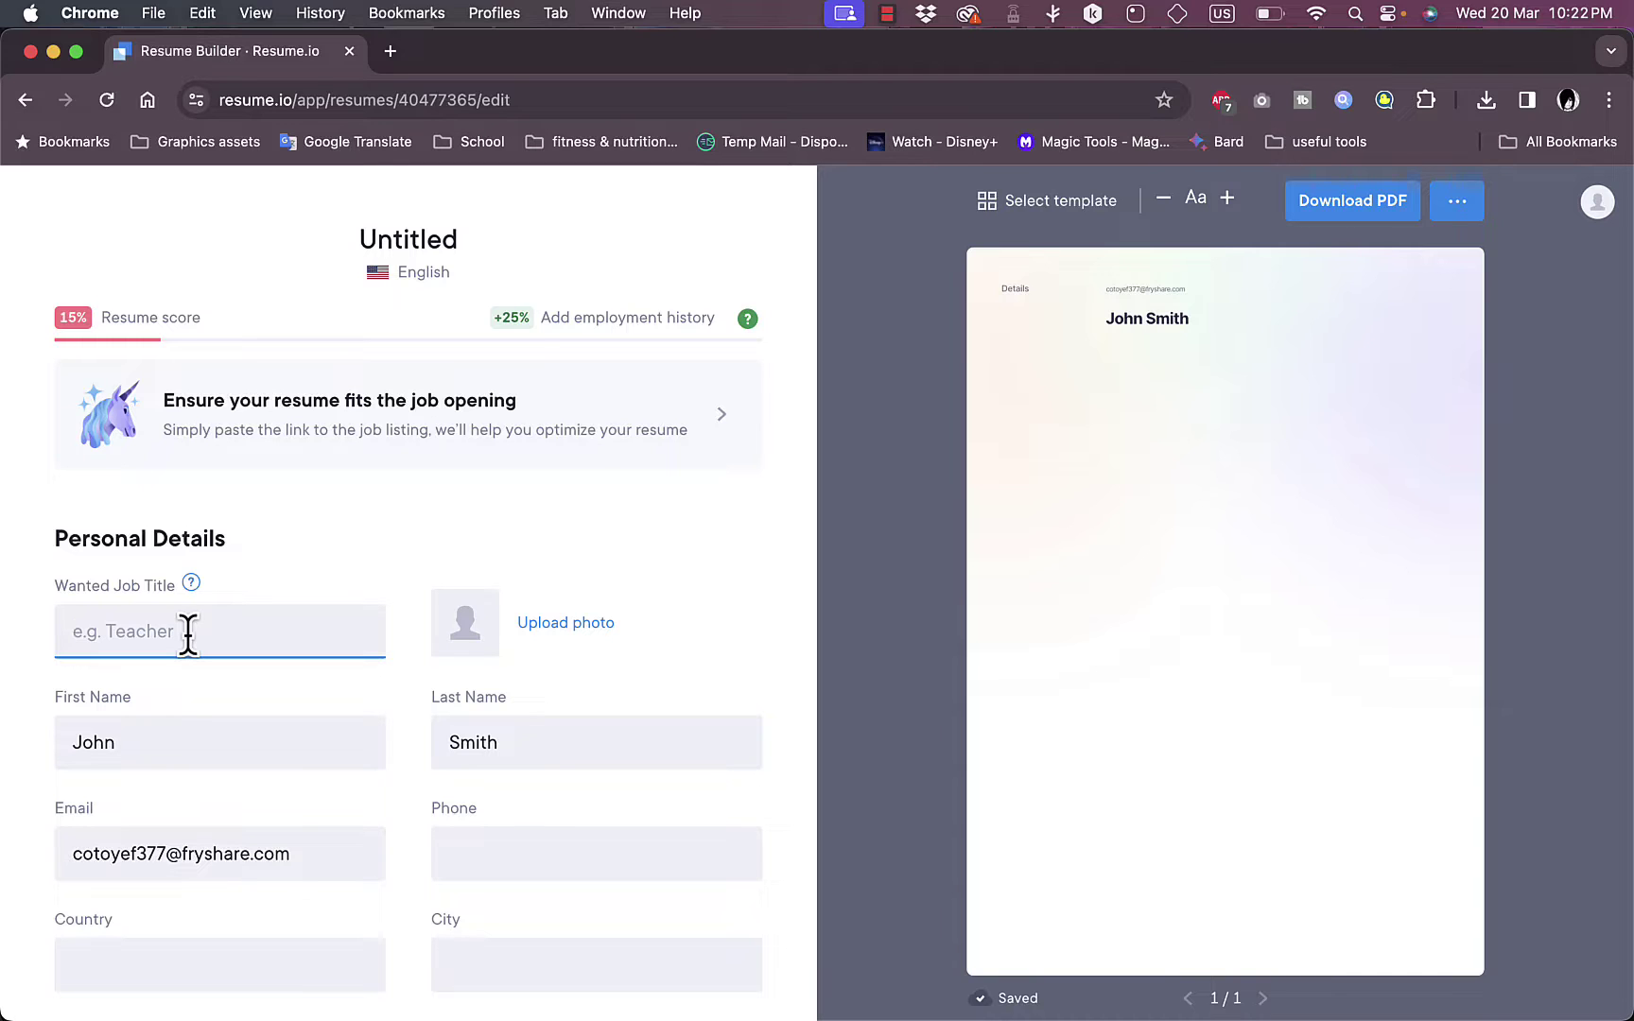
type("doctor")
left_click(601, 623)
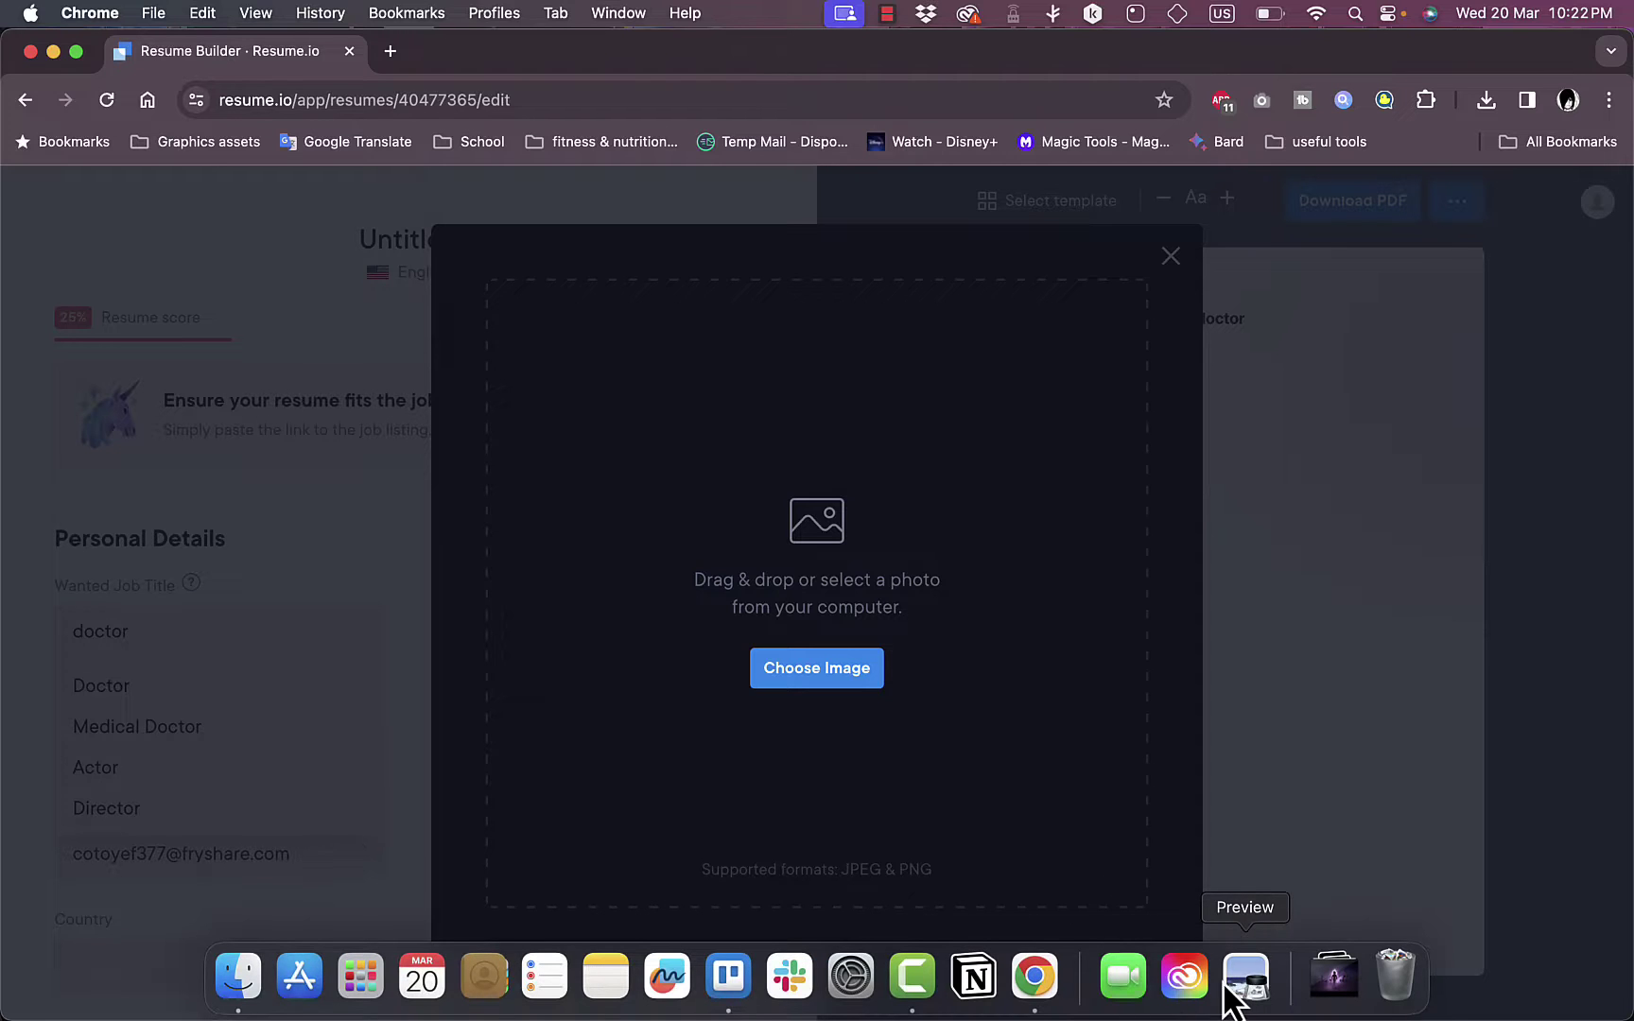
Upload the keyboard jpg from Downloads, straighten it to -8°, and save it as the photo
left_click(1314, 991)
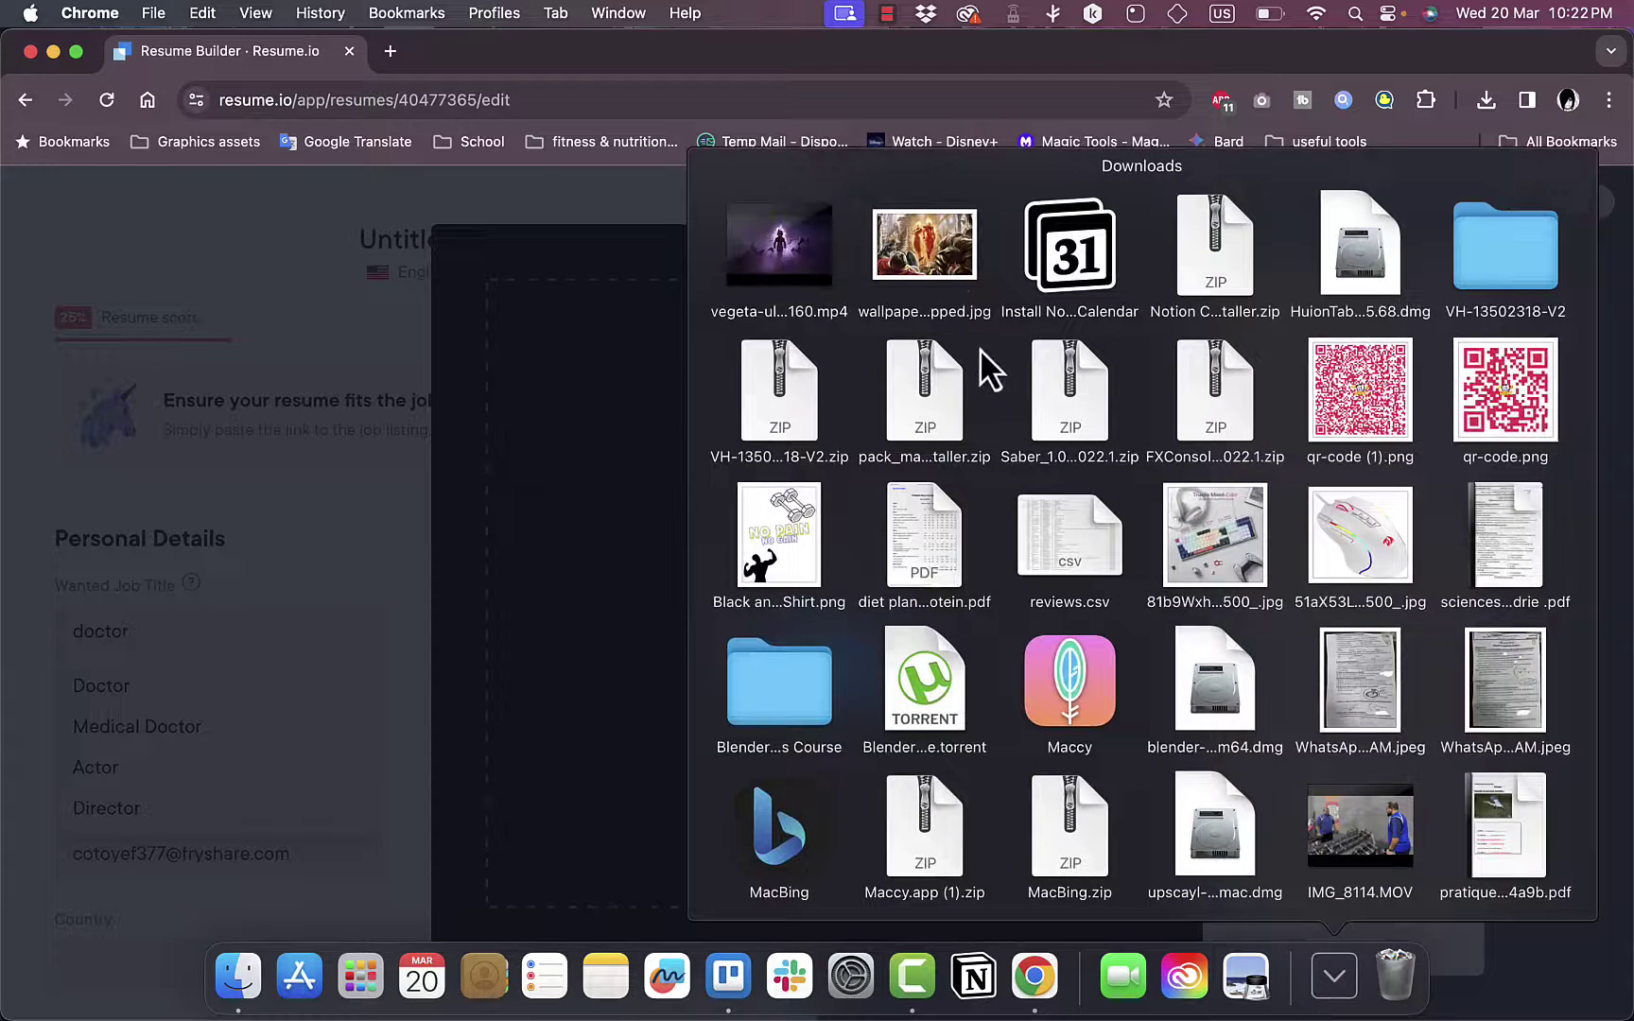
left_click_drag(1228, 506, 775, 605)
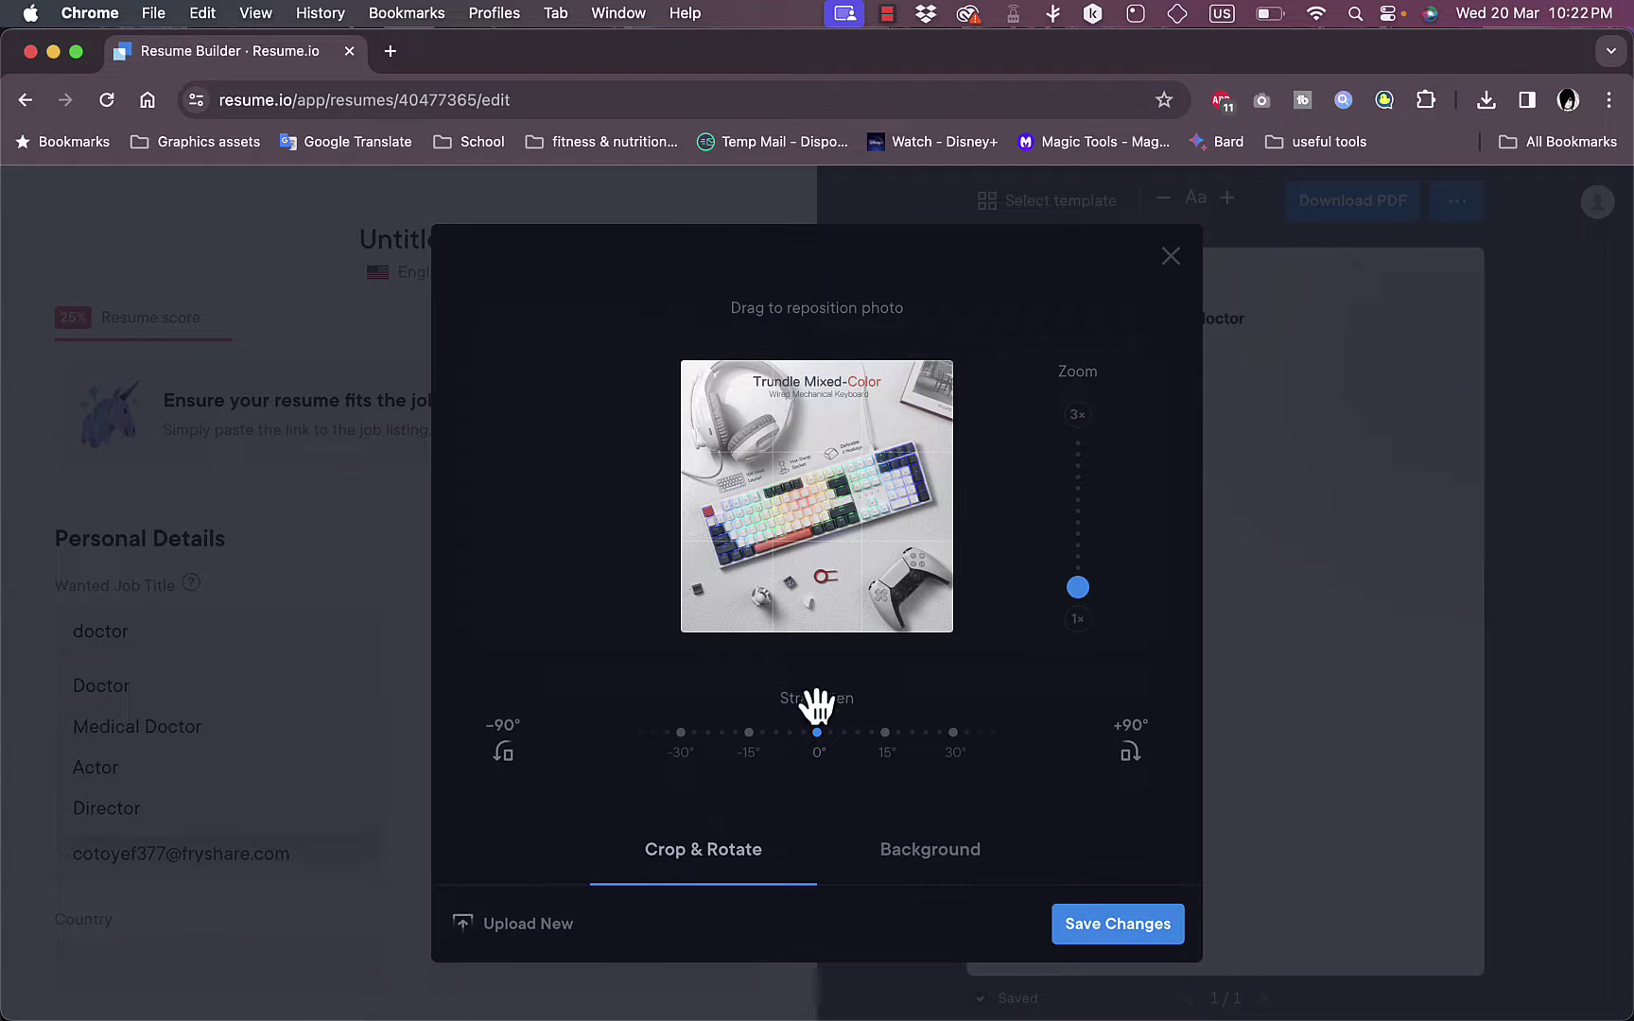
mouse_move(1092, 599)
left_mouse_down()
mouse_move(1090, 572)
mouse_move(1088, 610)
left_mouse_up()
mouse_move(828, 748)
left_mouse_down()
mouse_move(809, 744)
mouse_move(905, 747)
mouse_move(831, 748)
left_mouse_up()
left_click(905, 850)
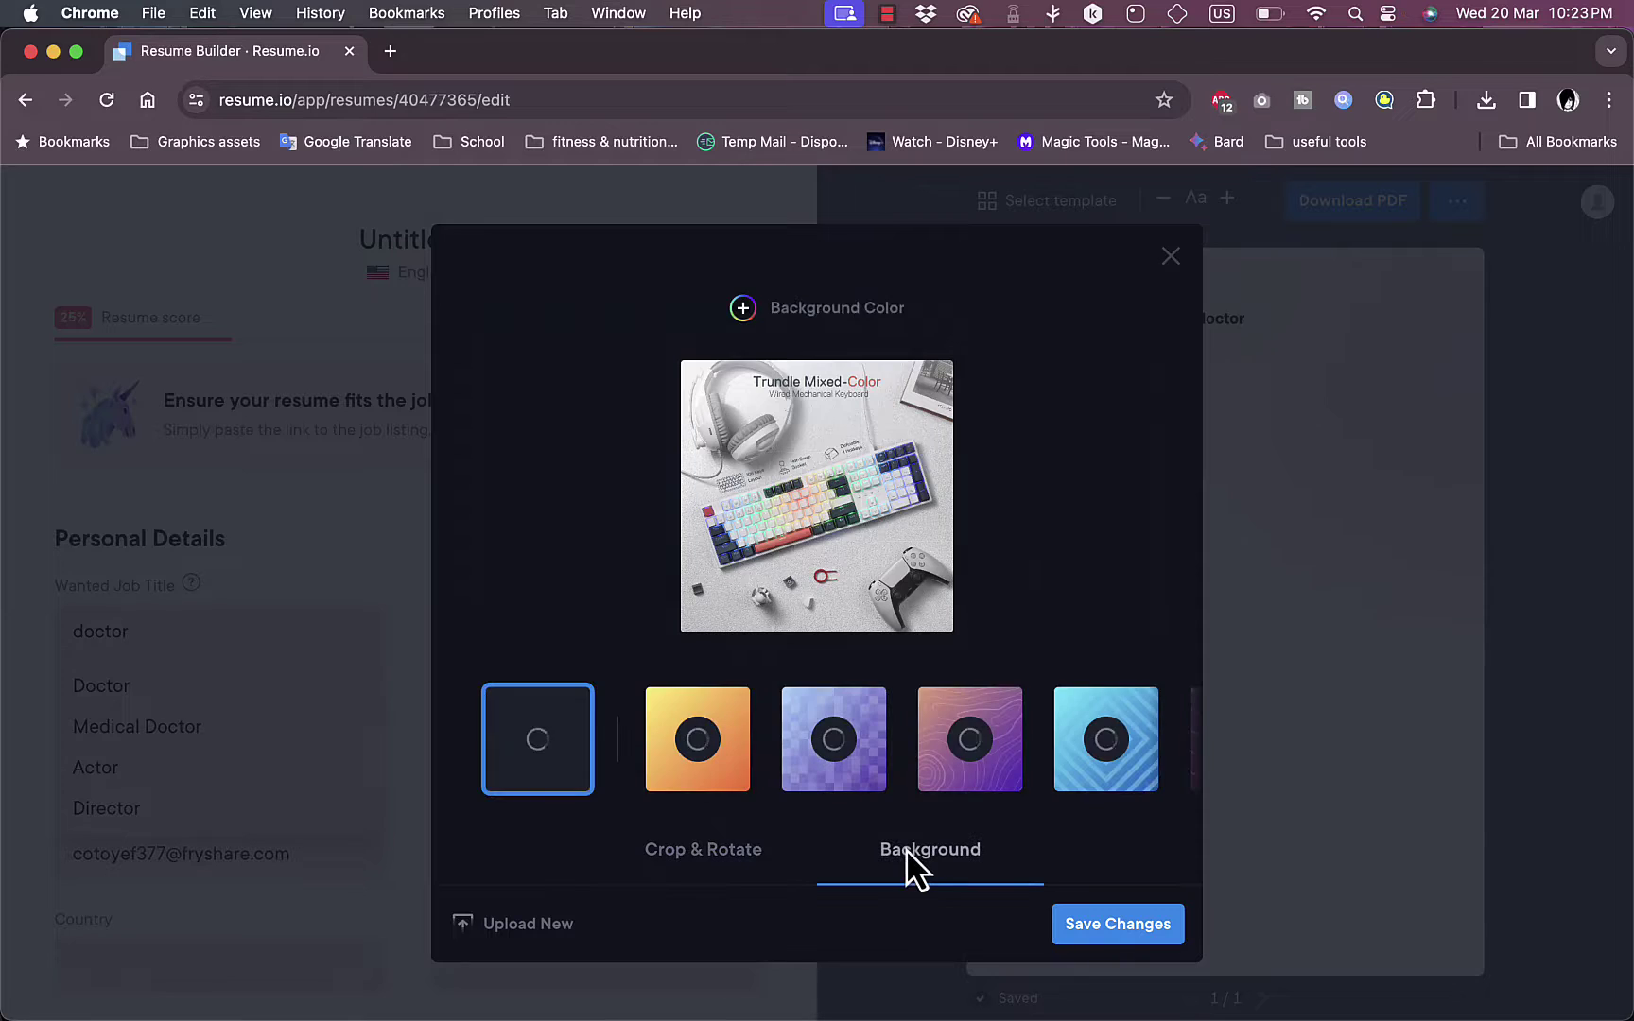
left_click(695, 863)
left_click(1088, 926)
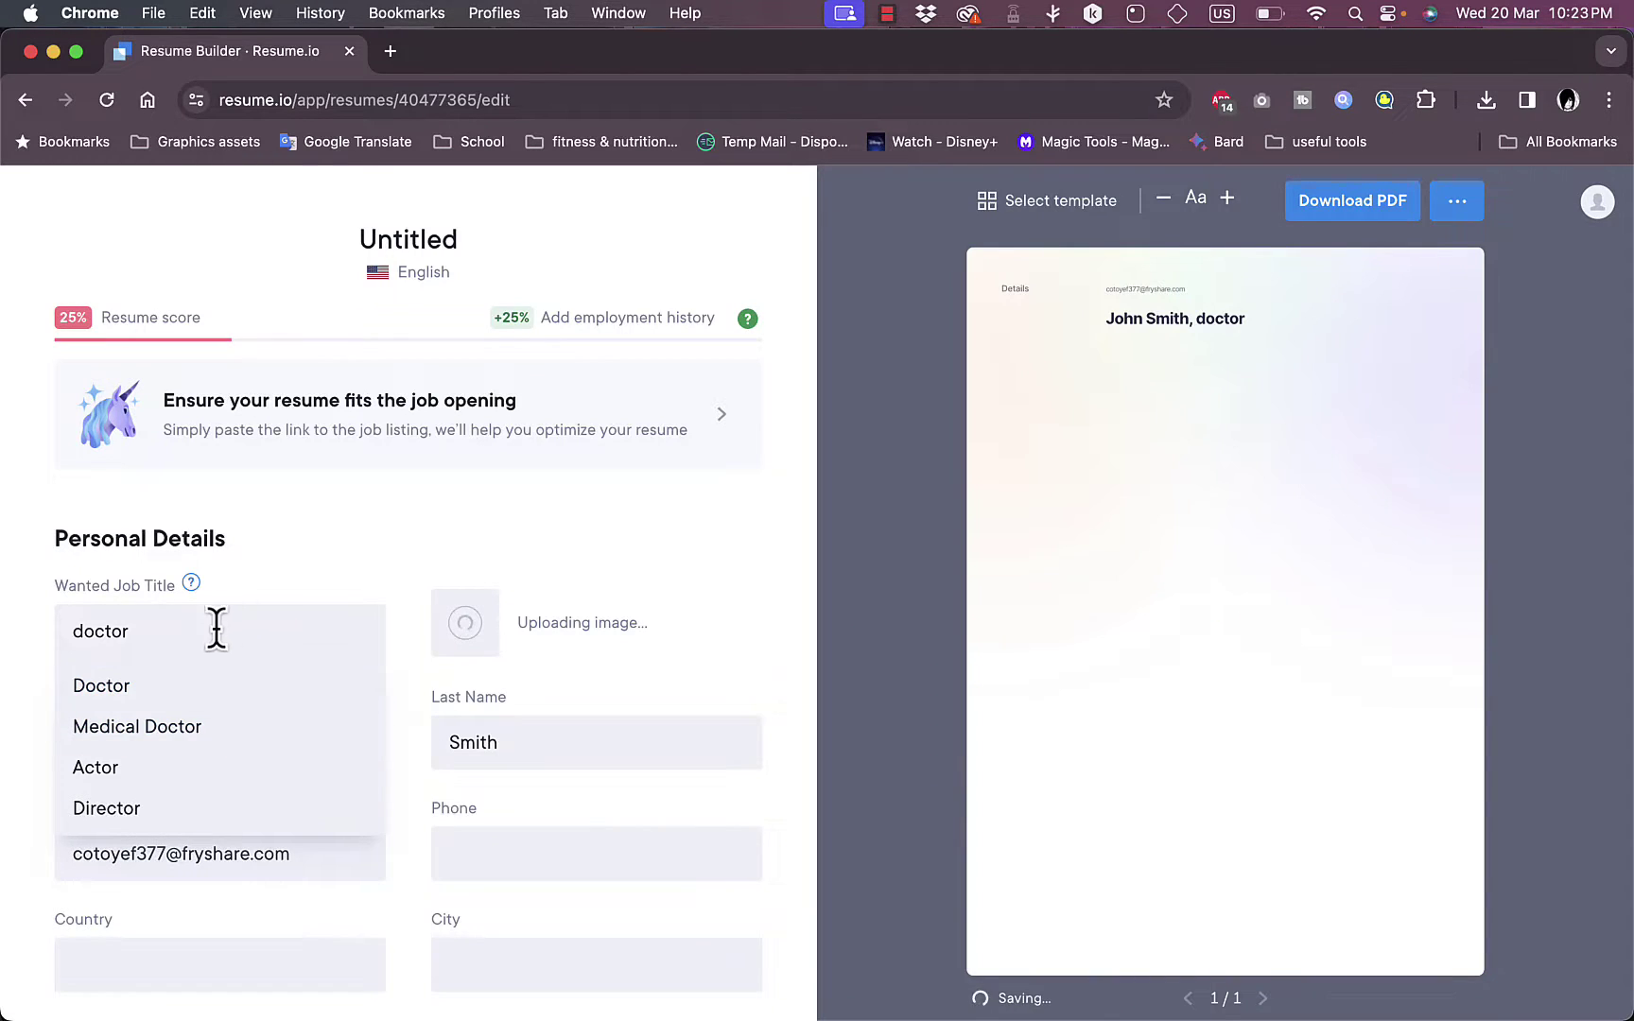
Choose the Doctor job title suggestion and insert a pre-written Doctor summary paragraph
left_click(128, 695)
scroll(383, 626, "down", 4)
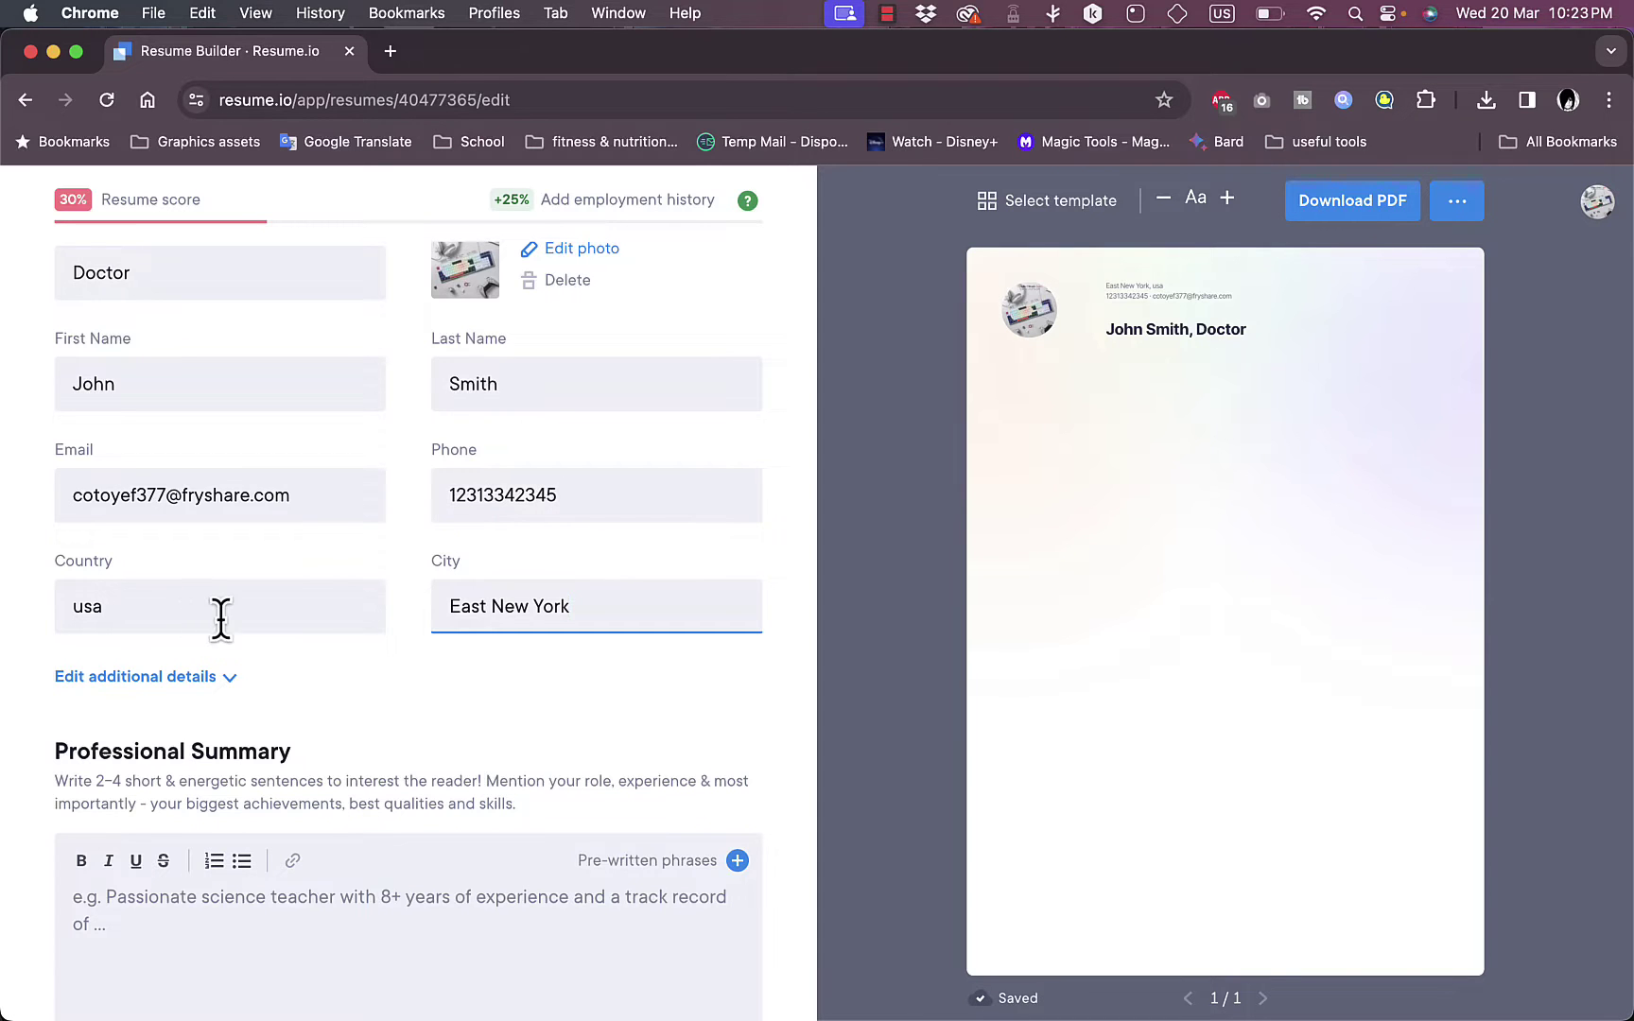
scroll(428, 709, "down", 5)
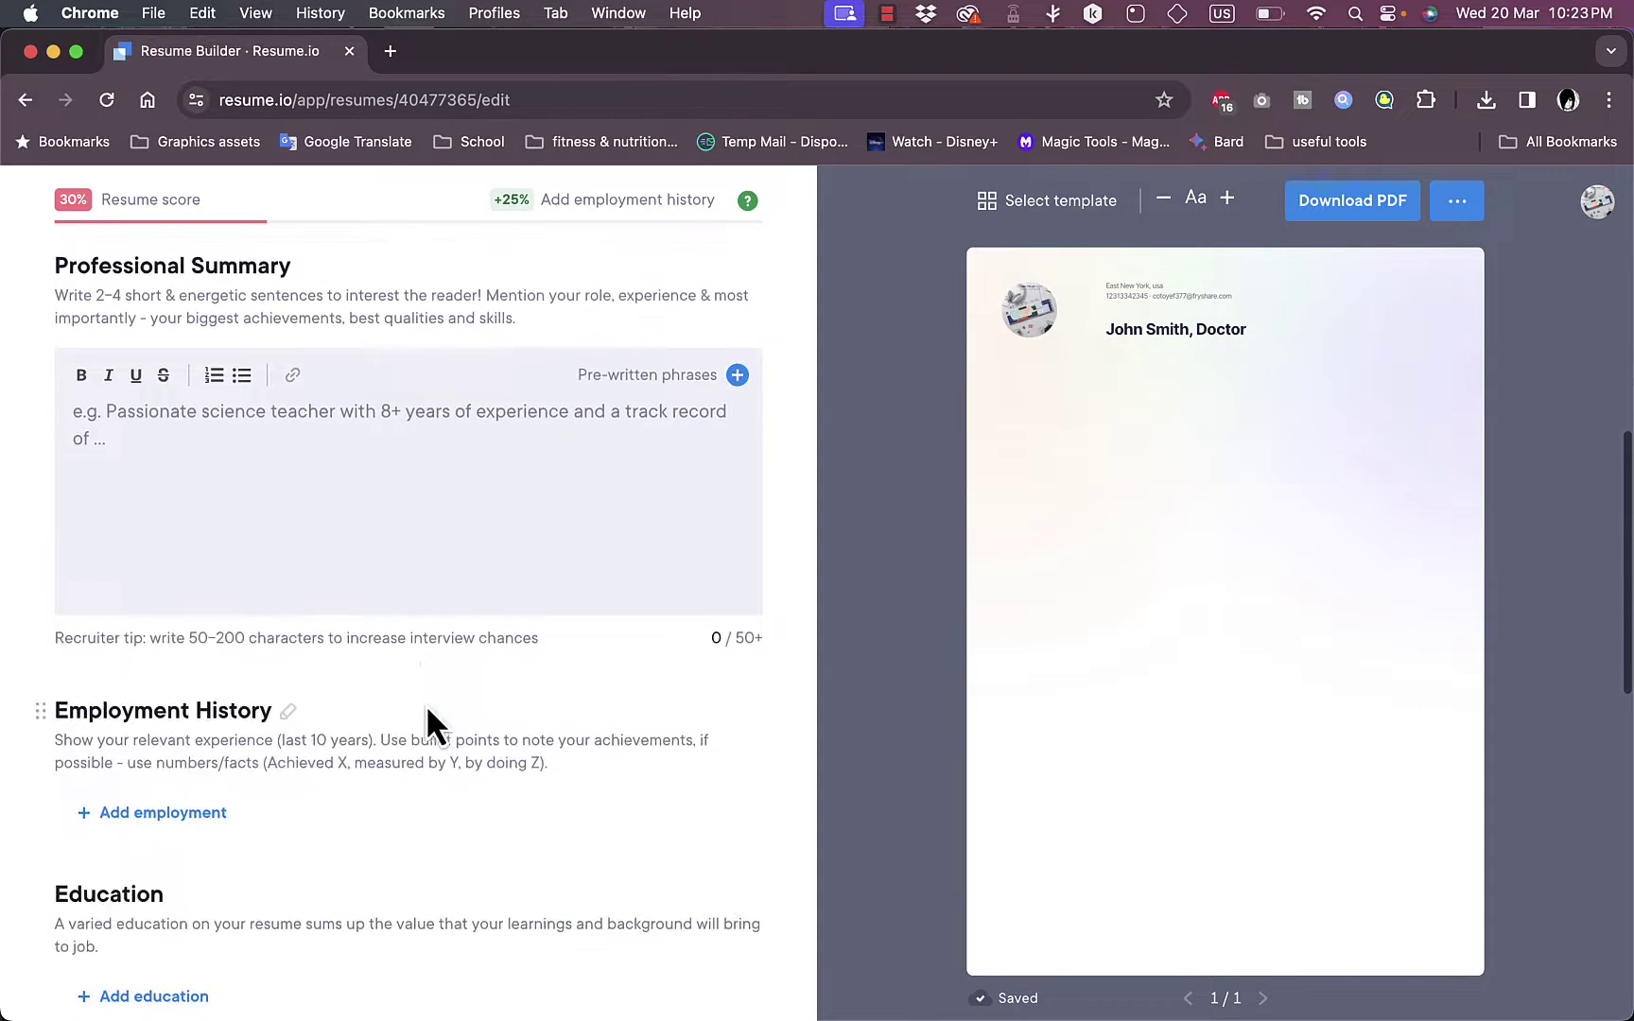
left_click(407, 473)
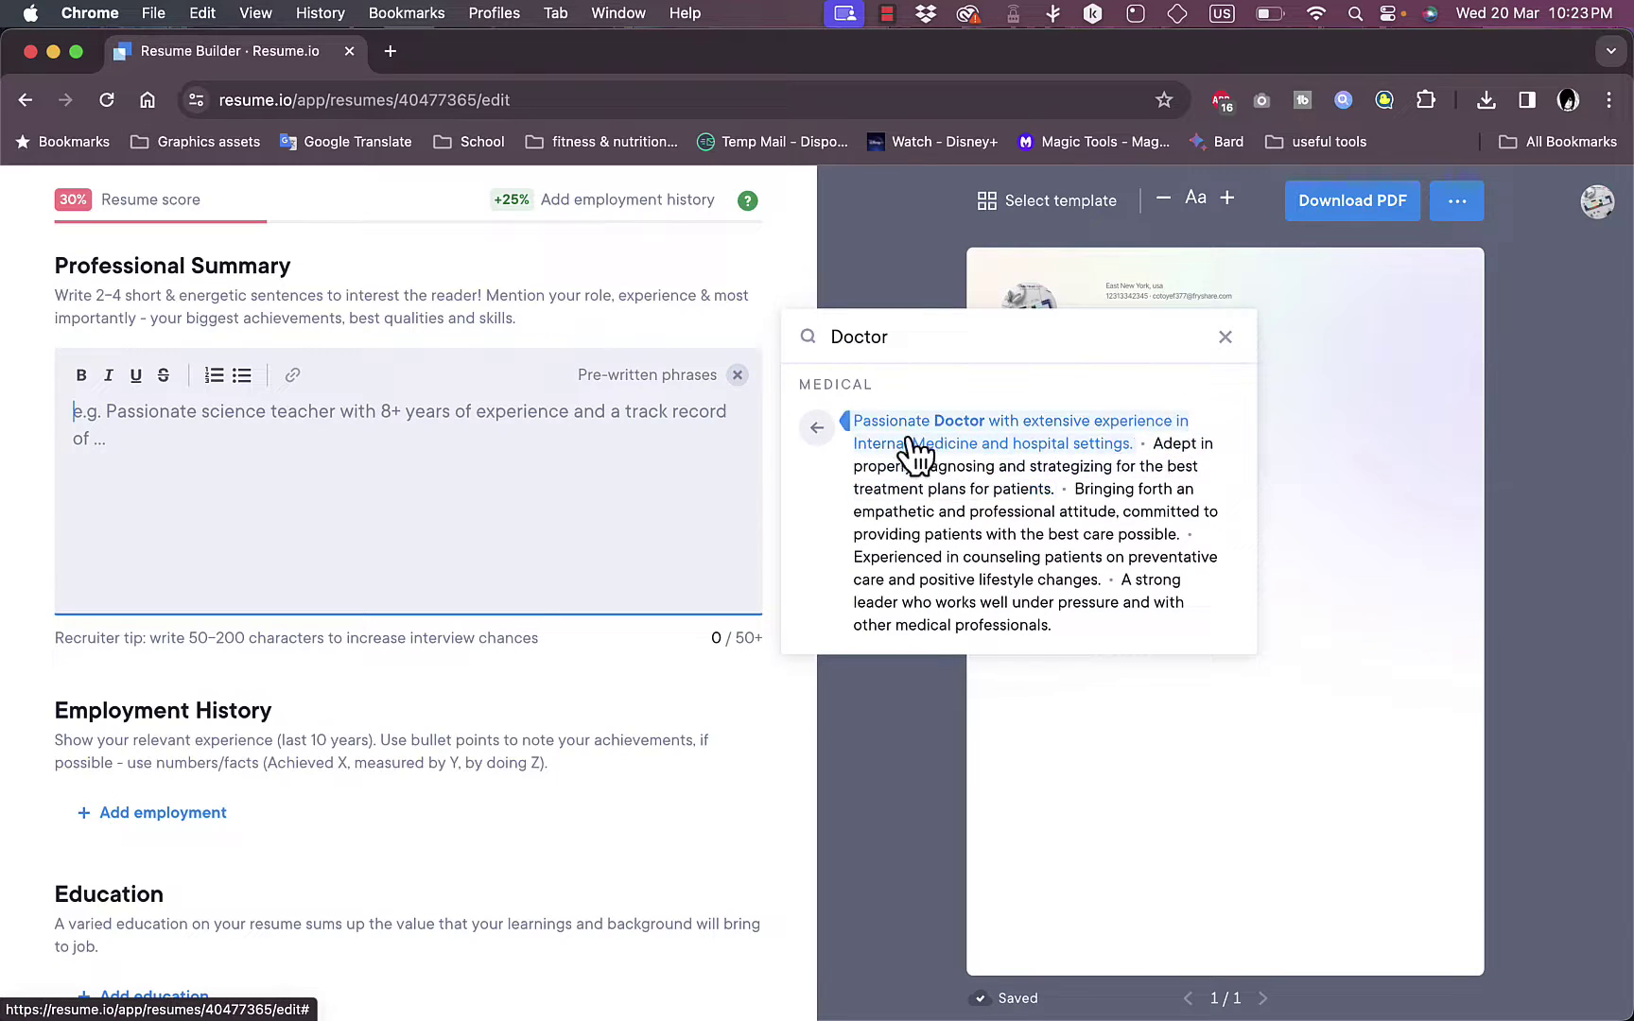
left_click(819, 430)
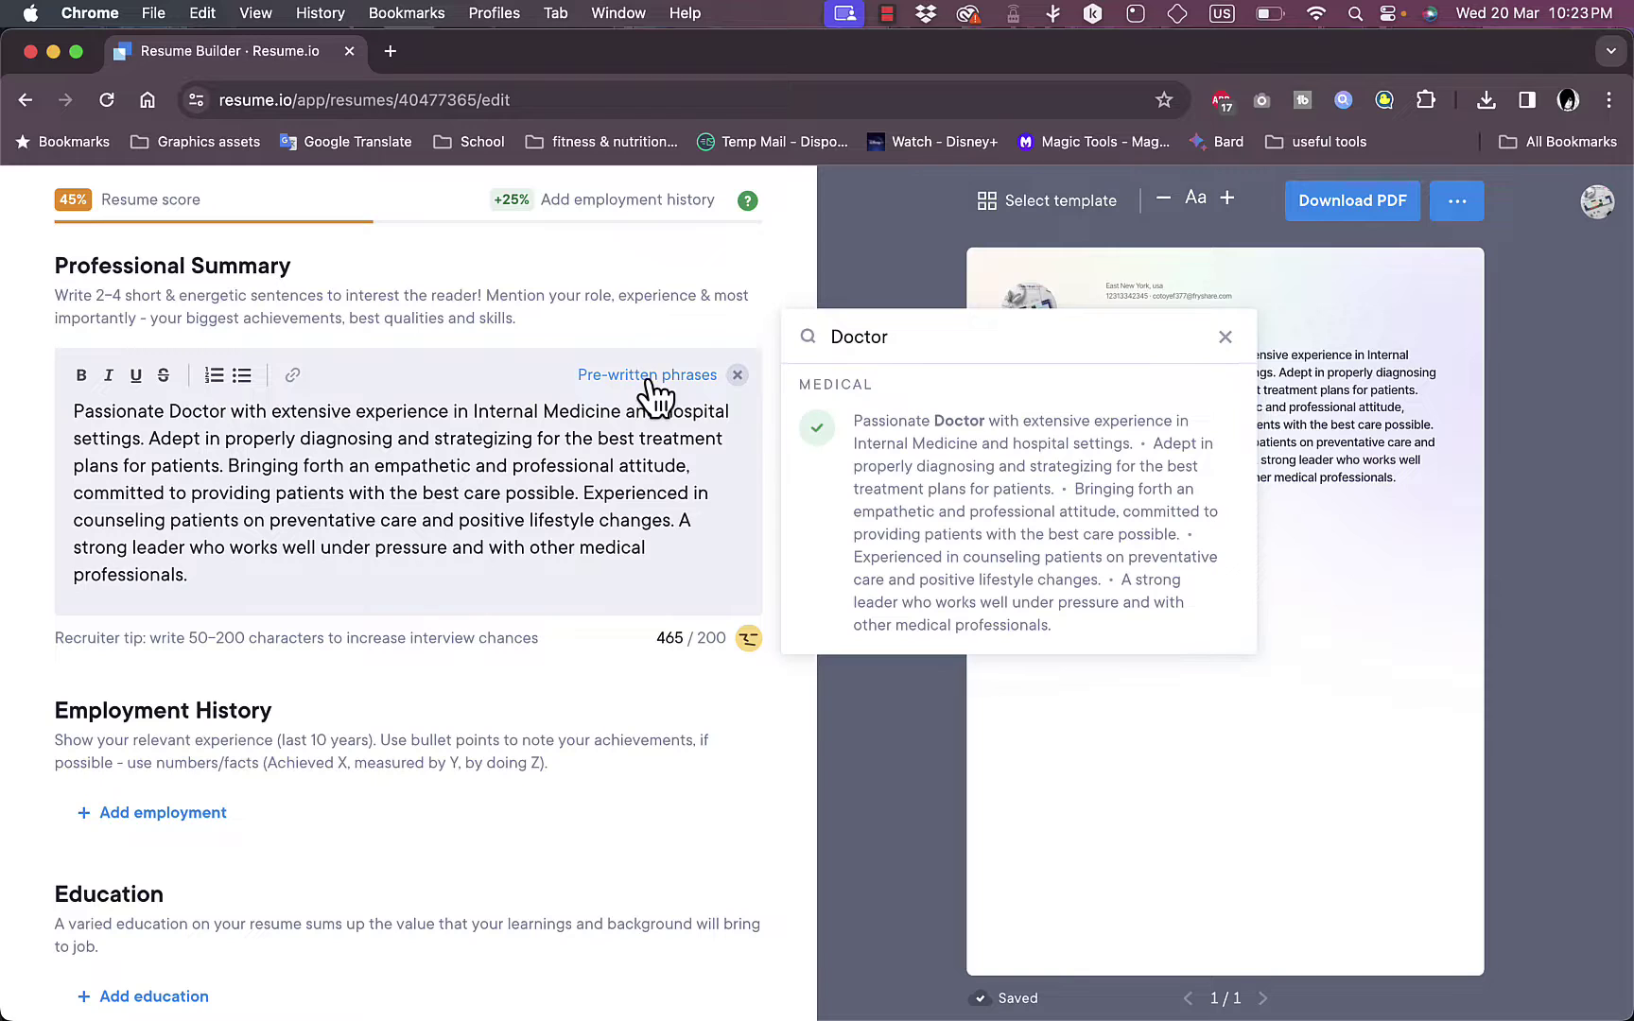
left_click(278, 574)
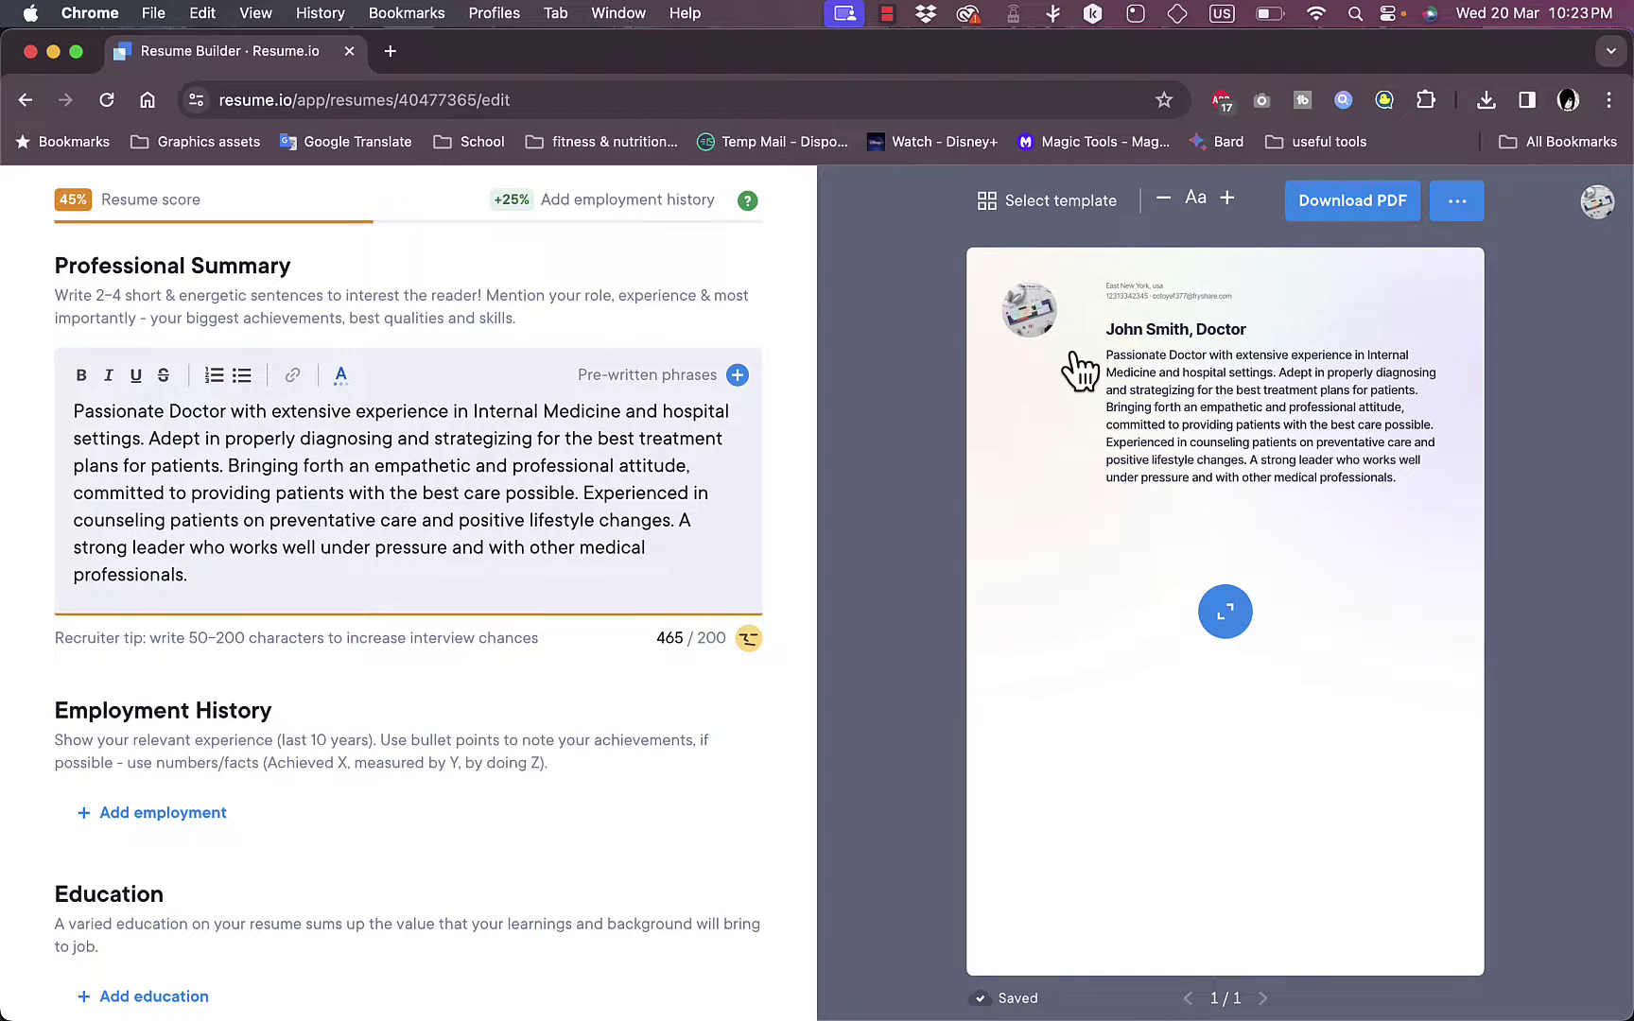
Apply the New York template from the gallery and return to the editor
left_click(1057, 206)
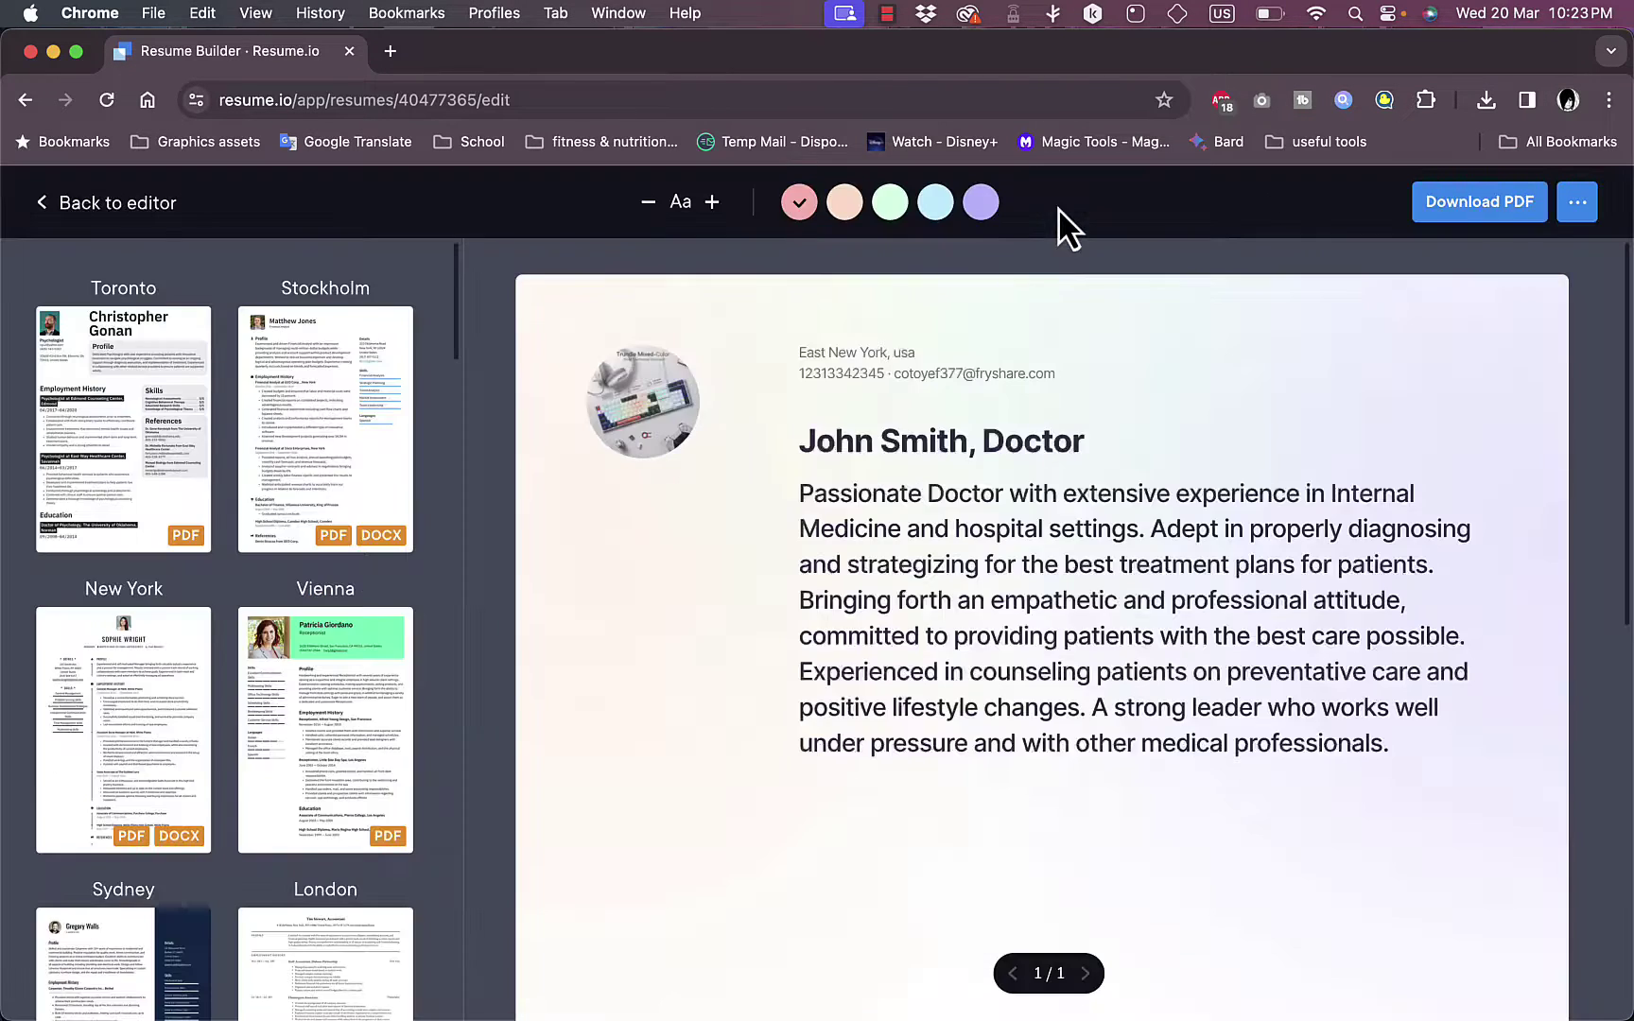
left_click(131, 667)
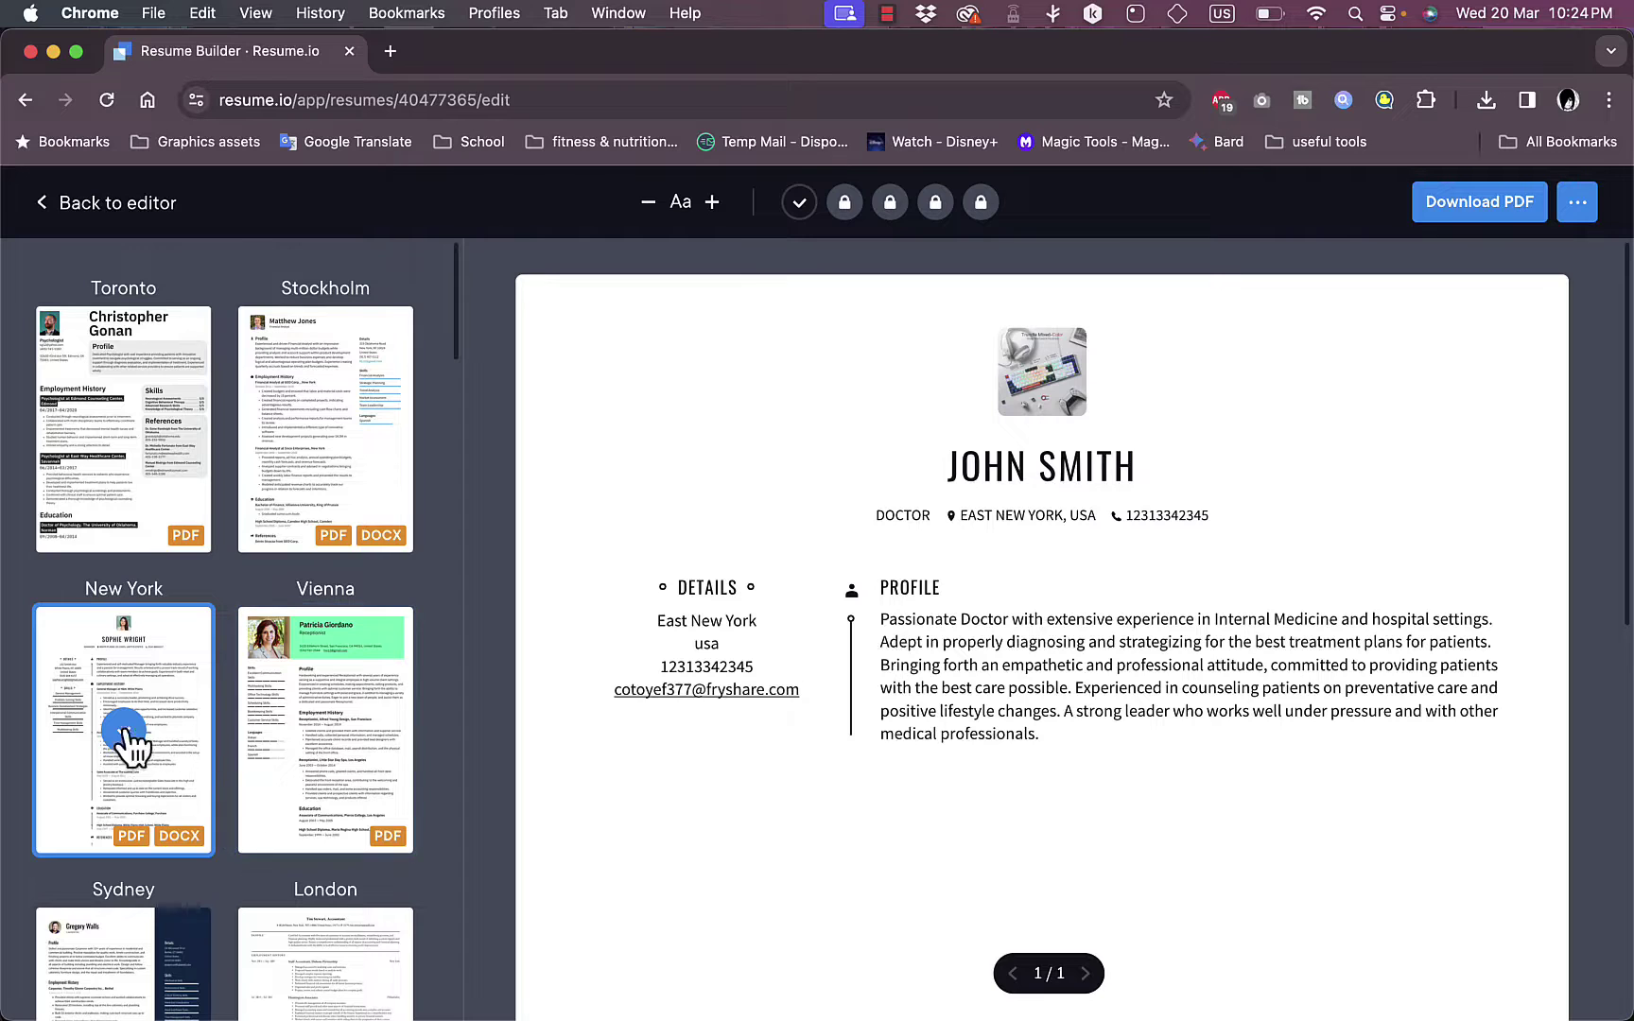
left_click(97, 210)
Add an employment entry with employer 'st patrick hospital' and job title 'surgeon'
scroll(507, 493, "down", 5)
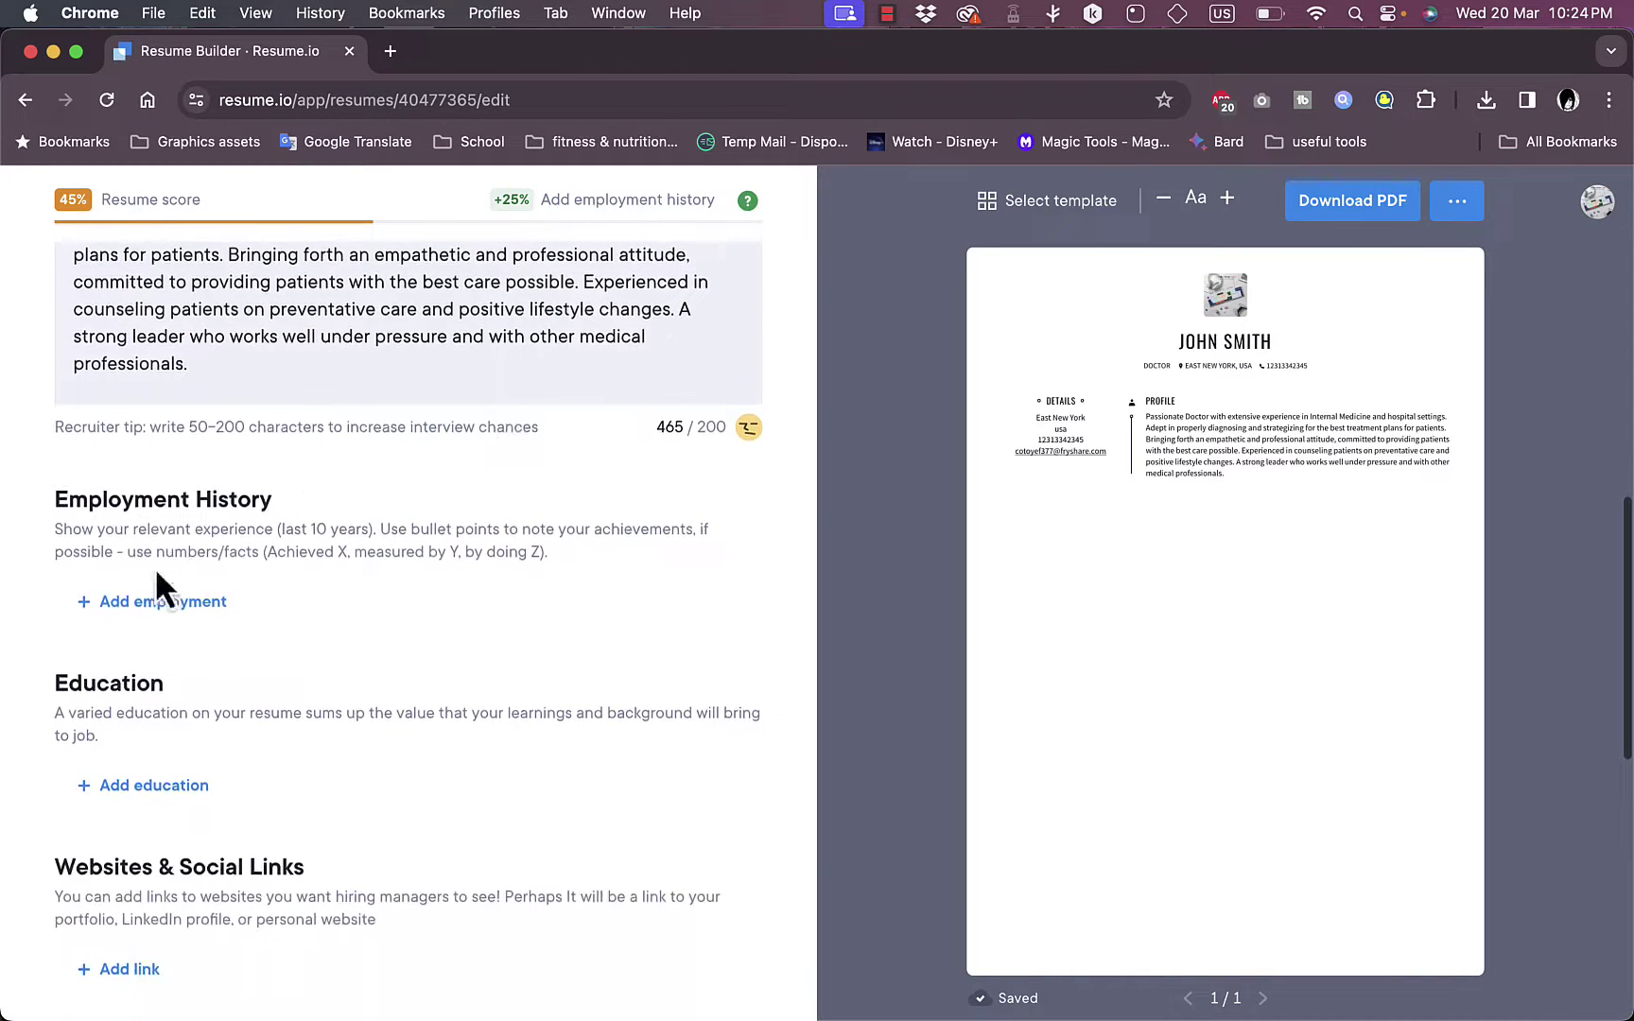
left_click(176, 613)
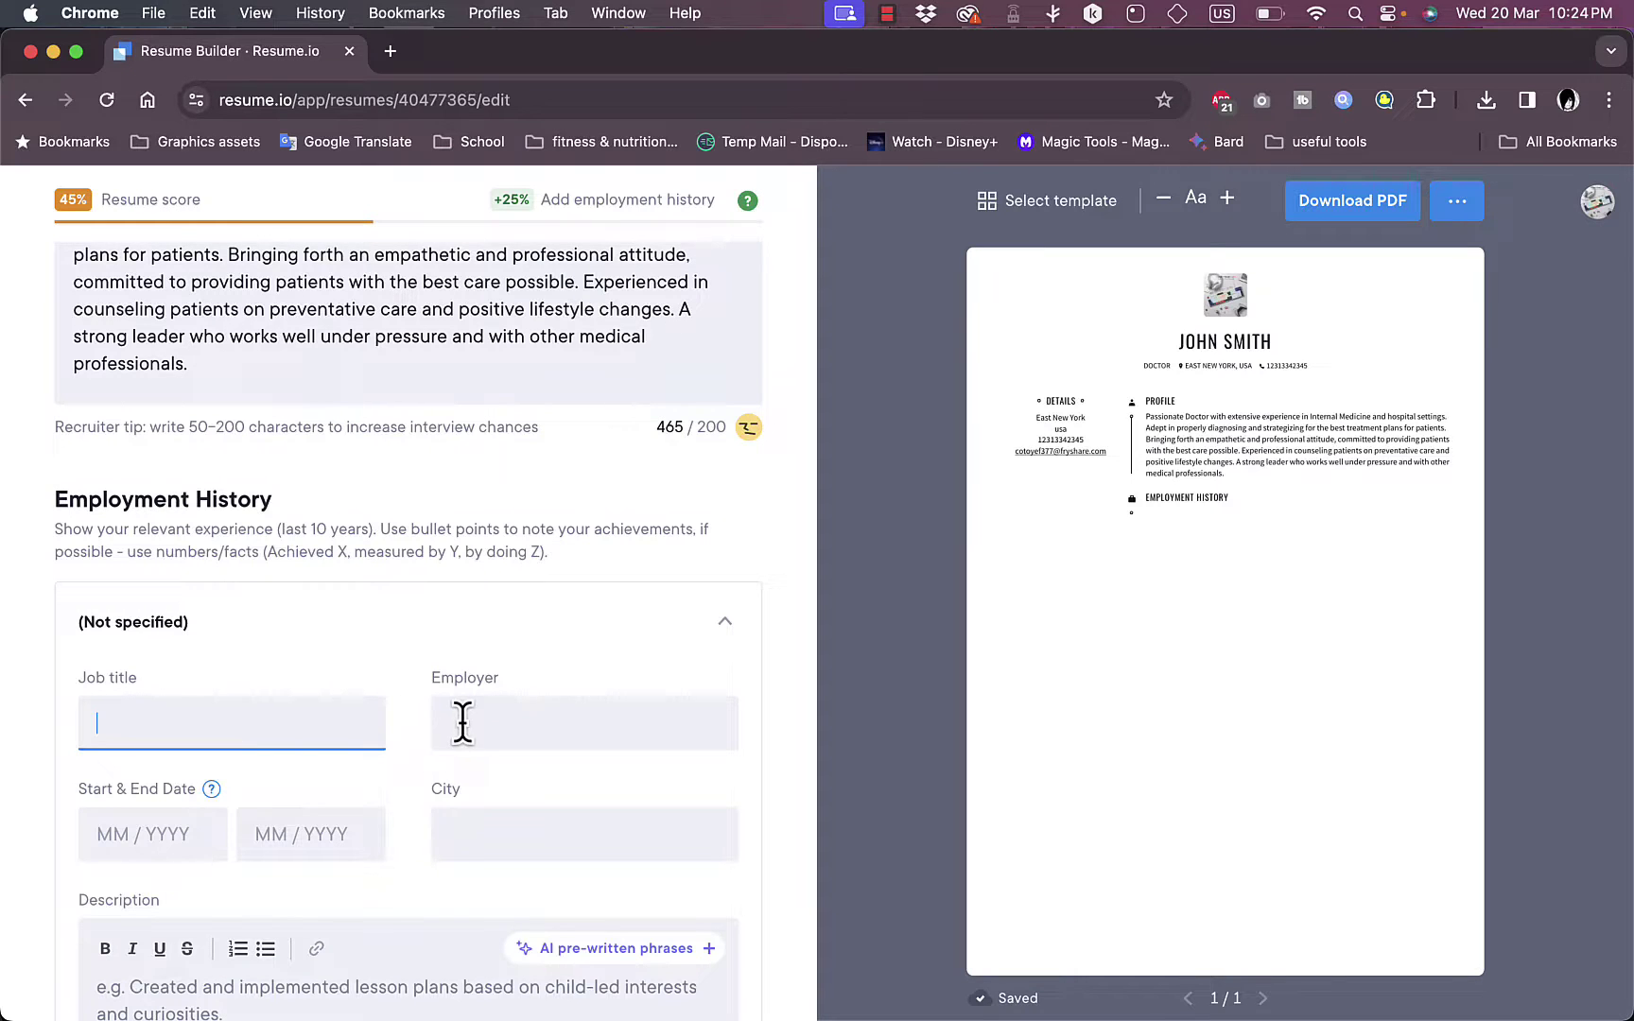
left_click(529, 714)
type("st patrick ho")
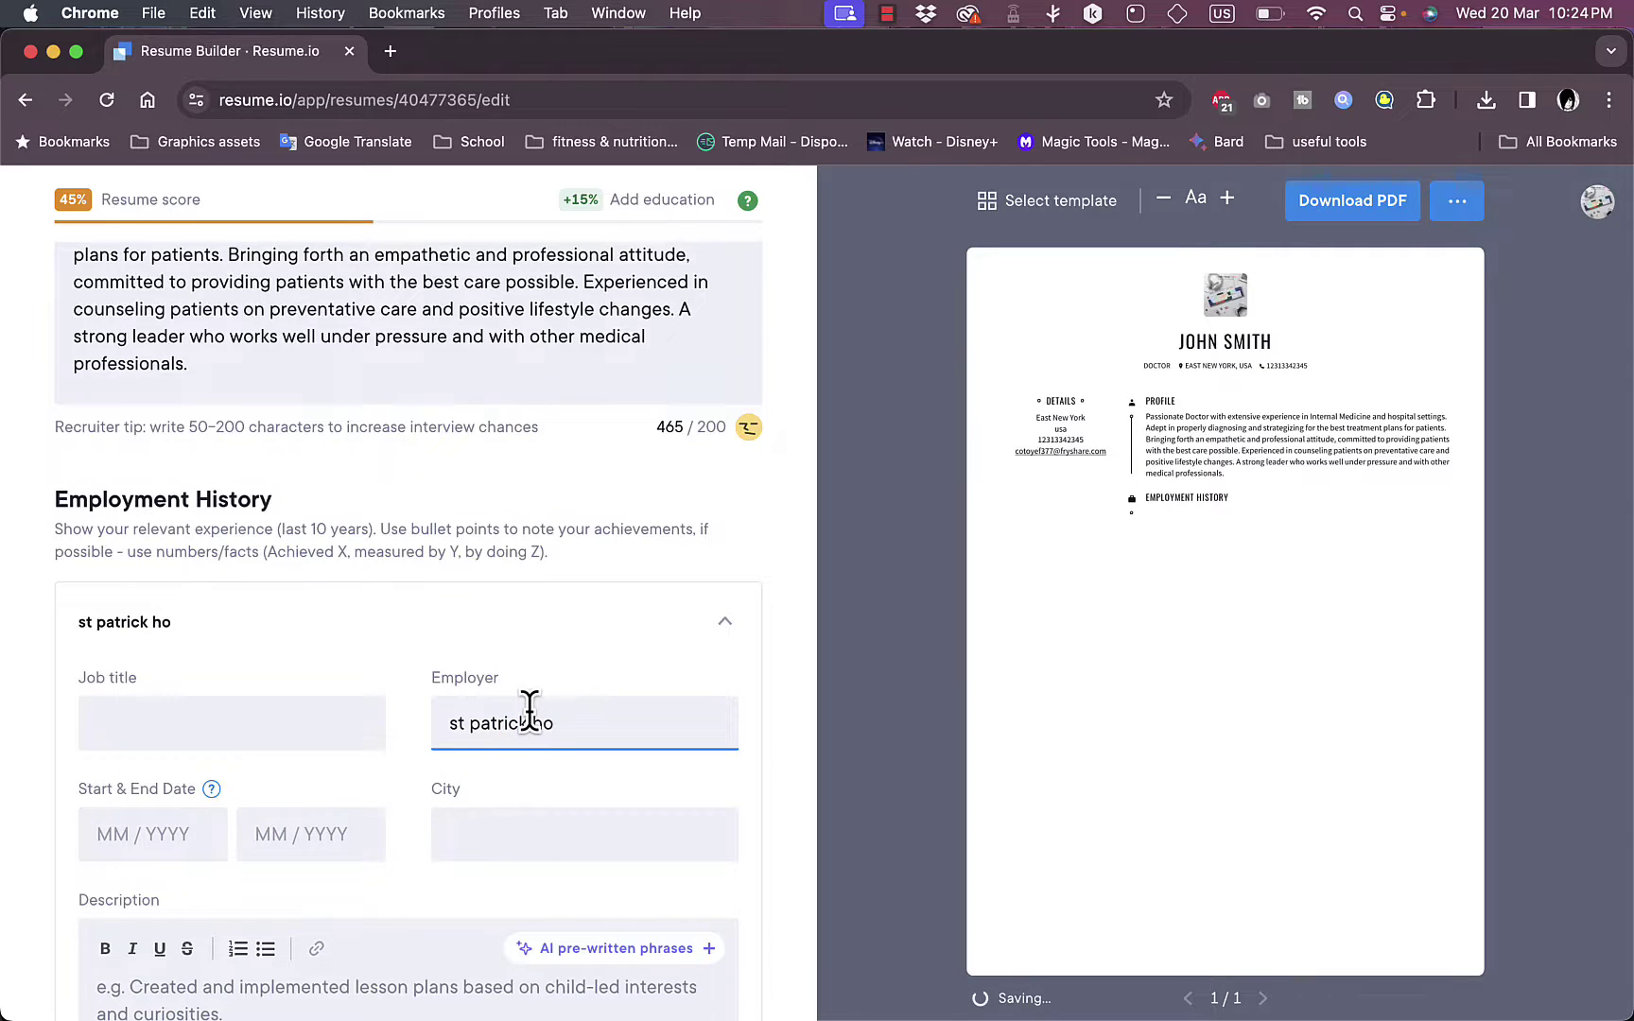
type("spital")
left_click(263, 721)
type("surgeon")
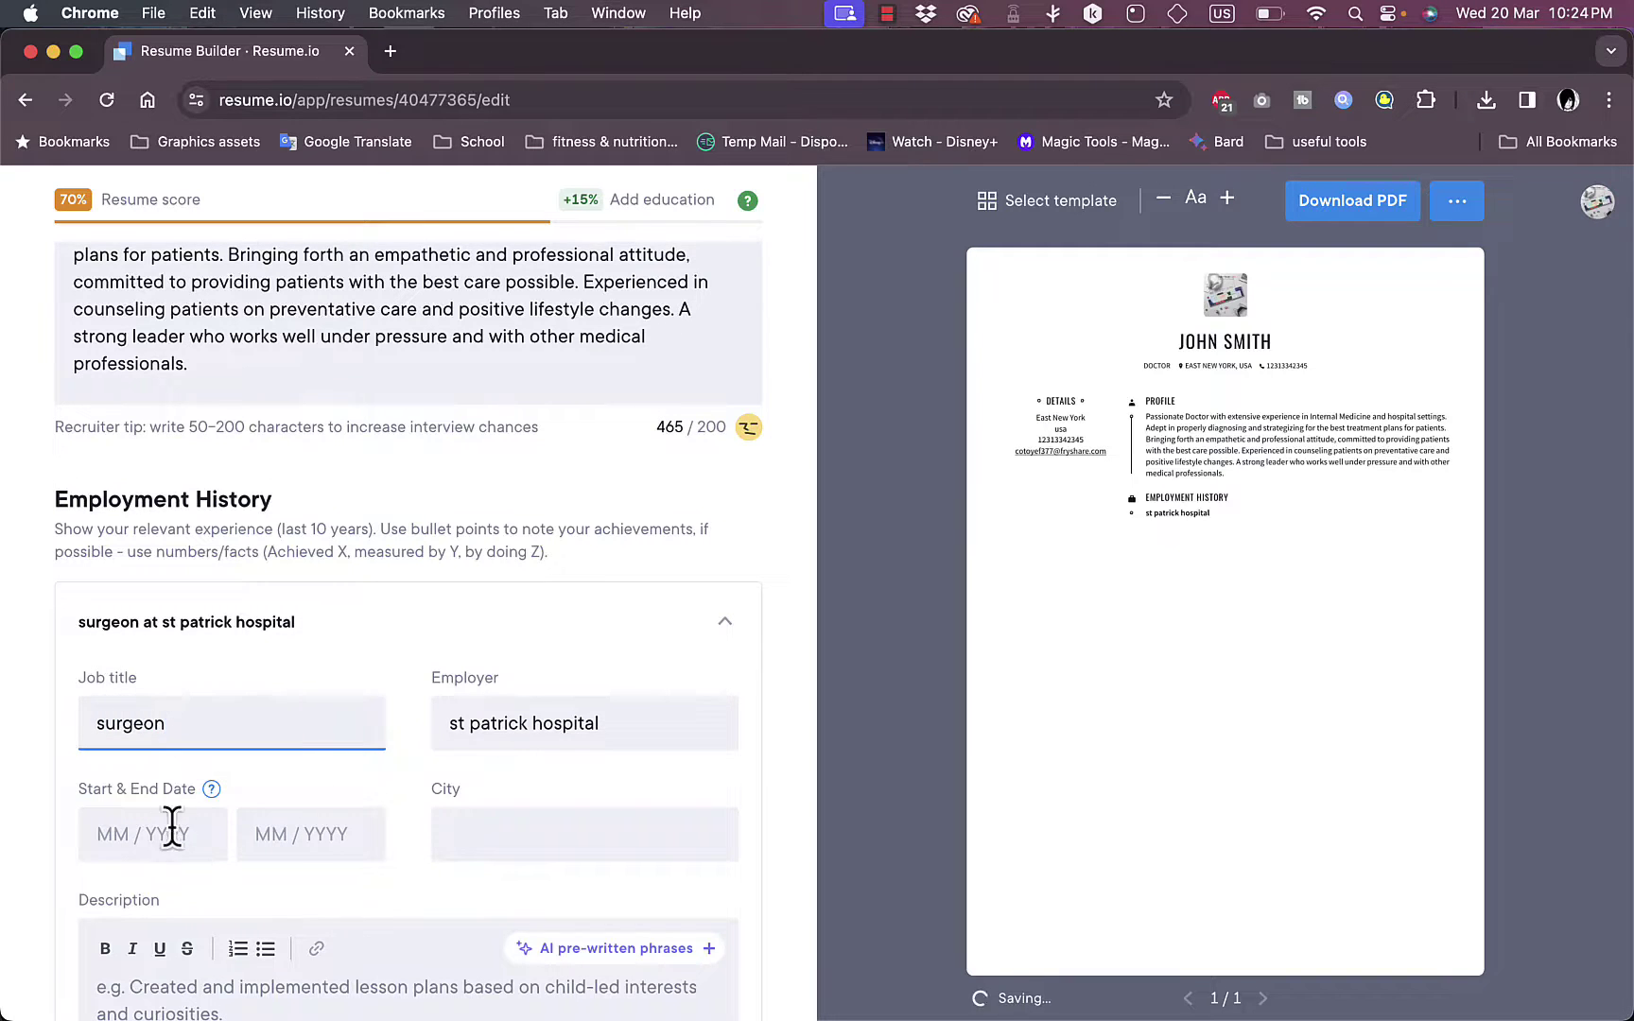
Set the job's dates to Feb 2021 through Feb 2024
left_click(162, 836)
scroll(208, 908, "down", 2)
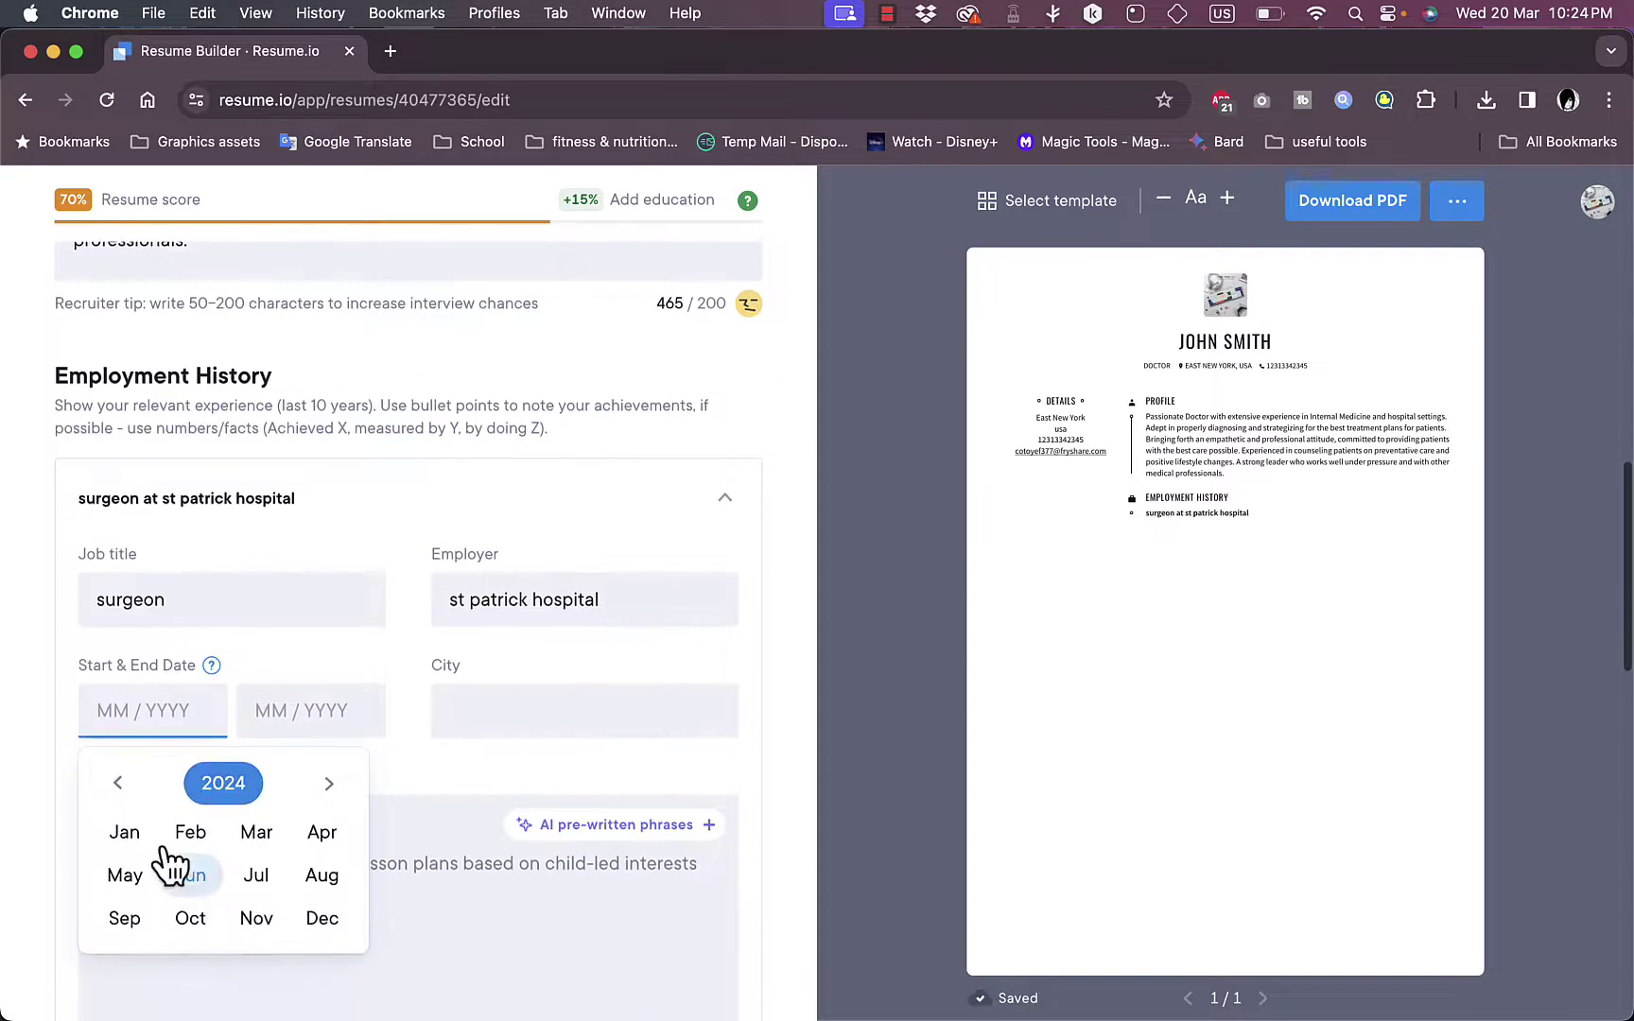
left_click(117, 787)
left_click(117, 787)
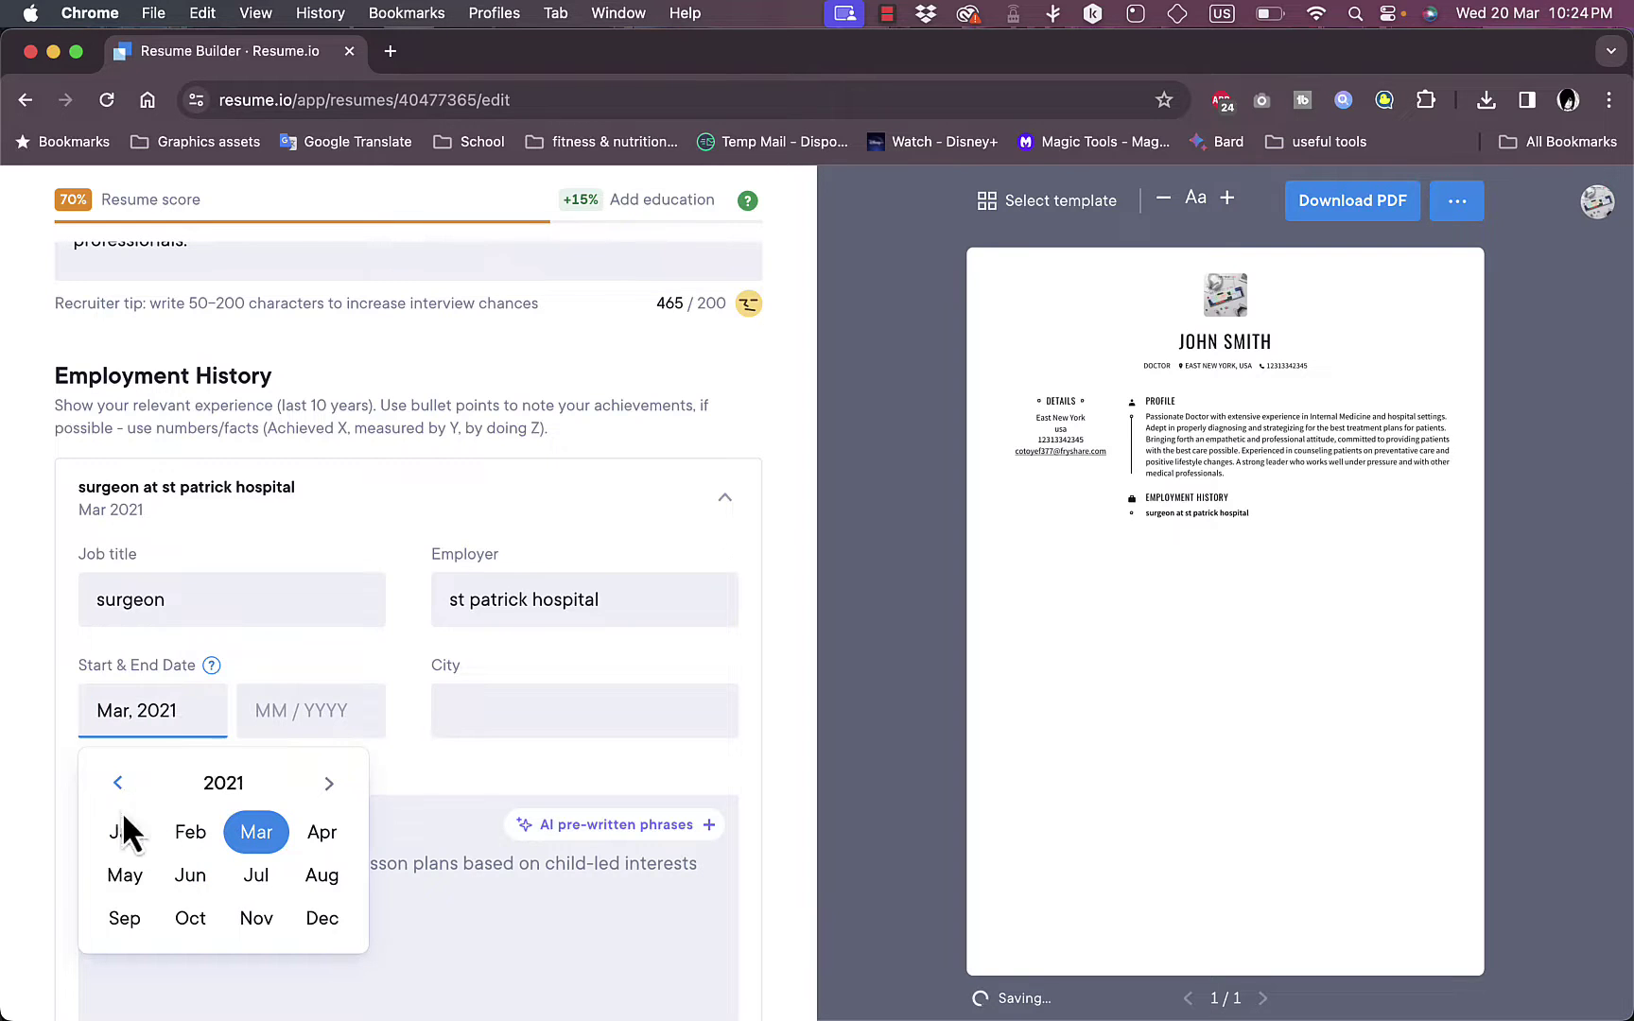
left_click(189, 834)
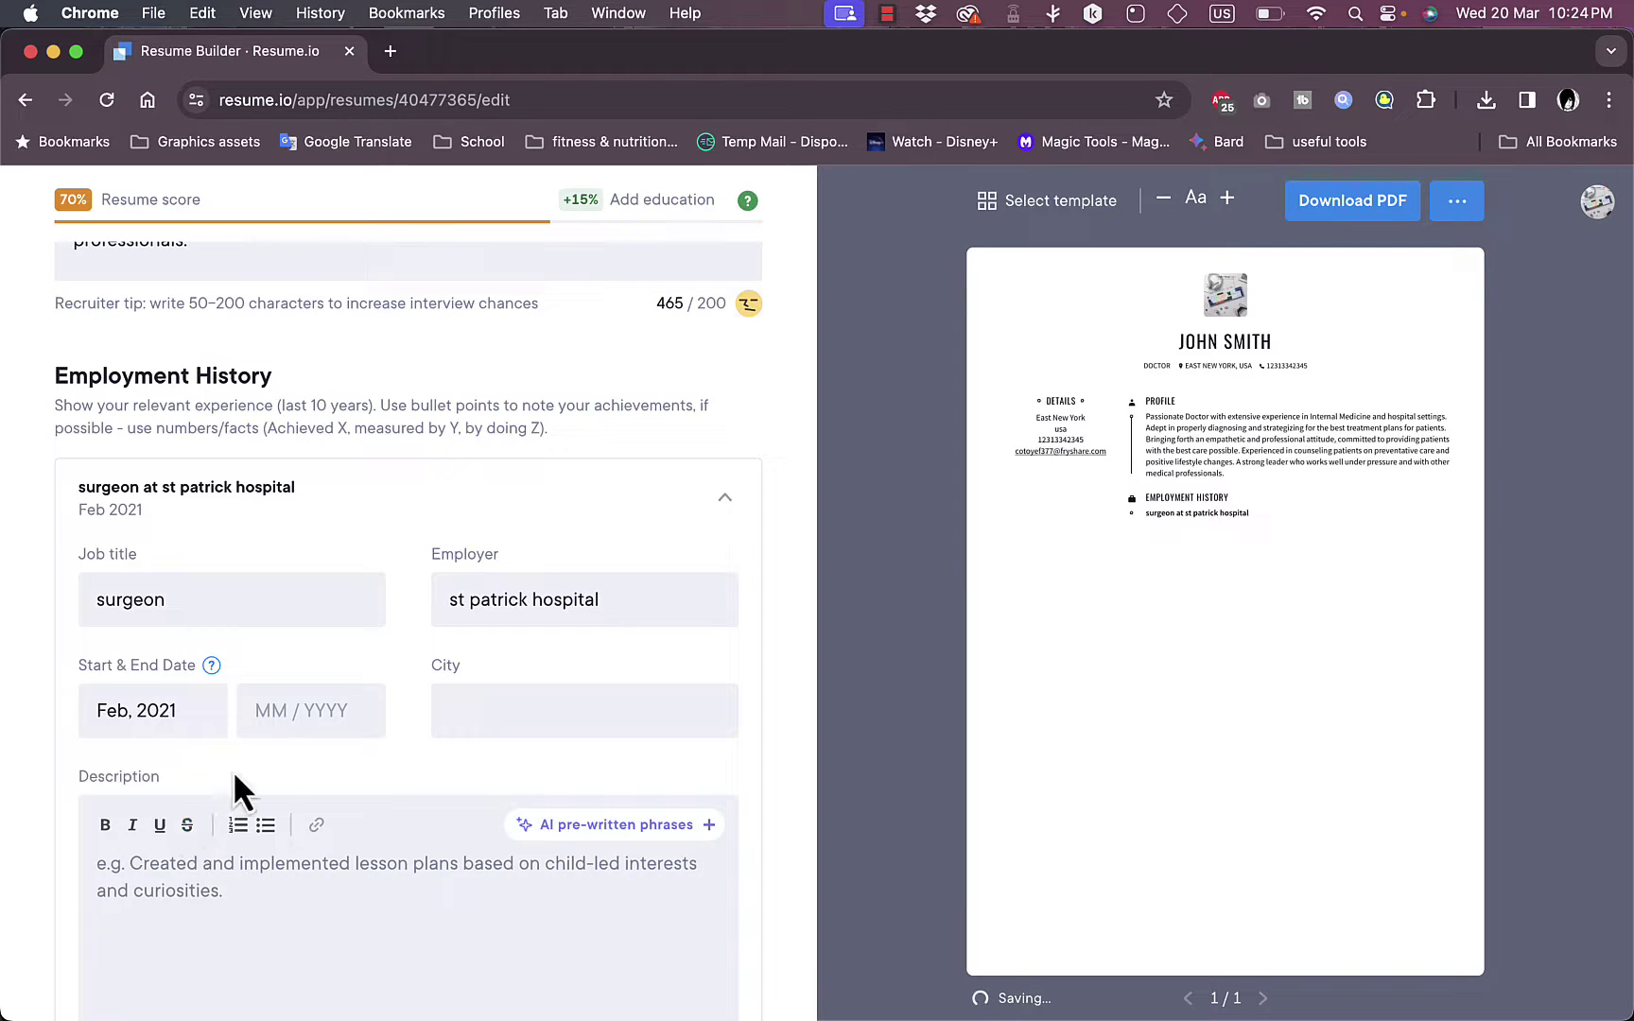
left_click(348, 721)
left_click(207, 834)
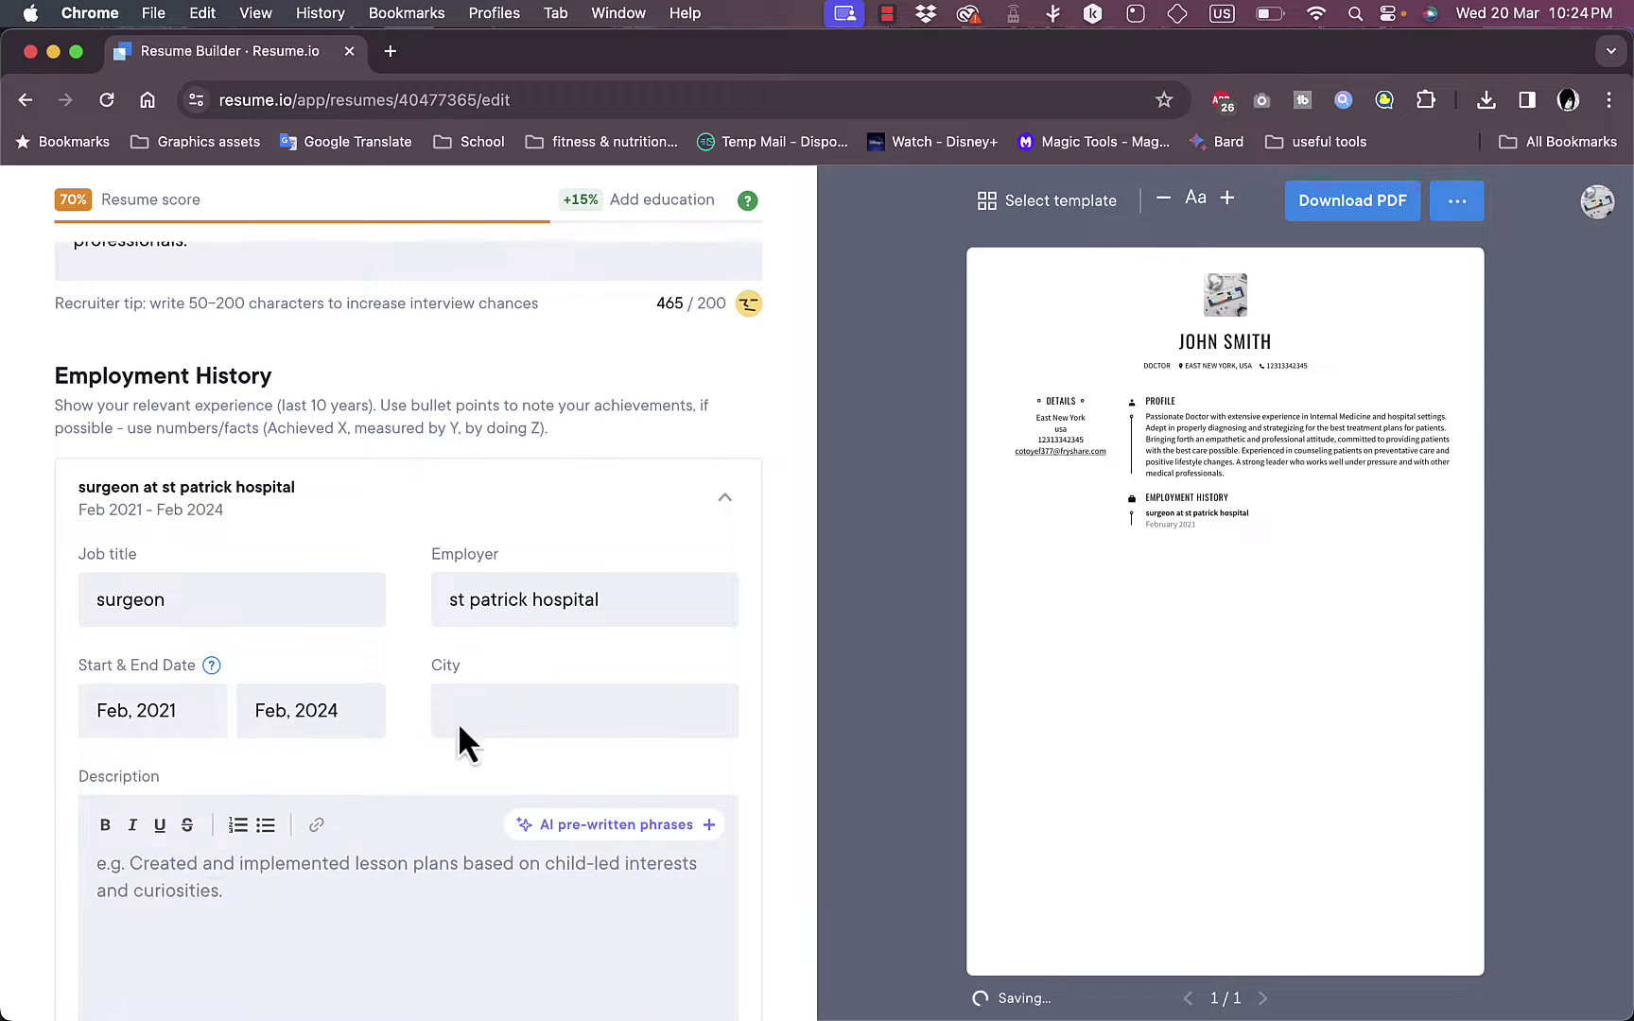
scroll(454, 745, "down", 3)
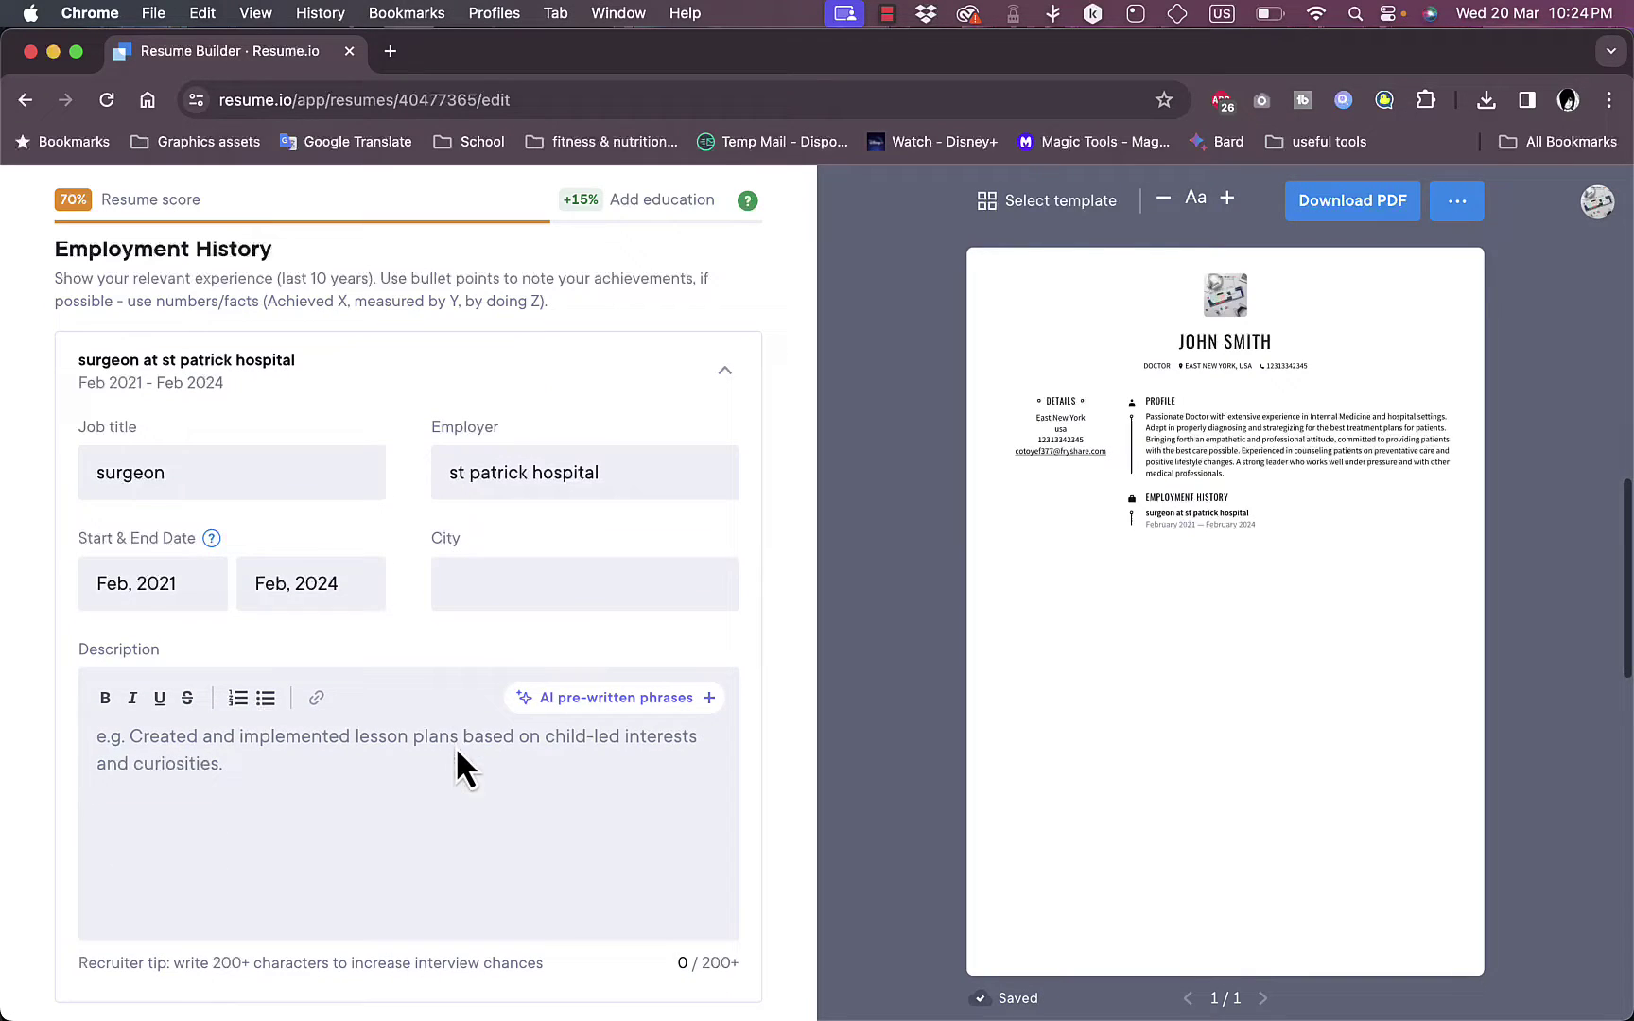
Insert the House Surgeon phrase on managing surgical nurses, then start appending ', managing surgical procedures'
left_click(642, 724)
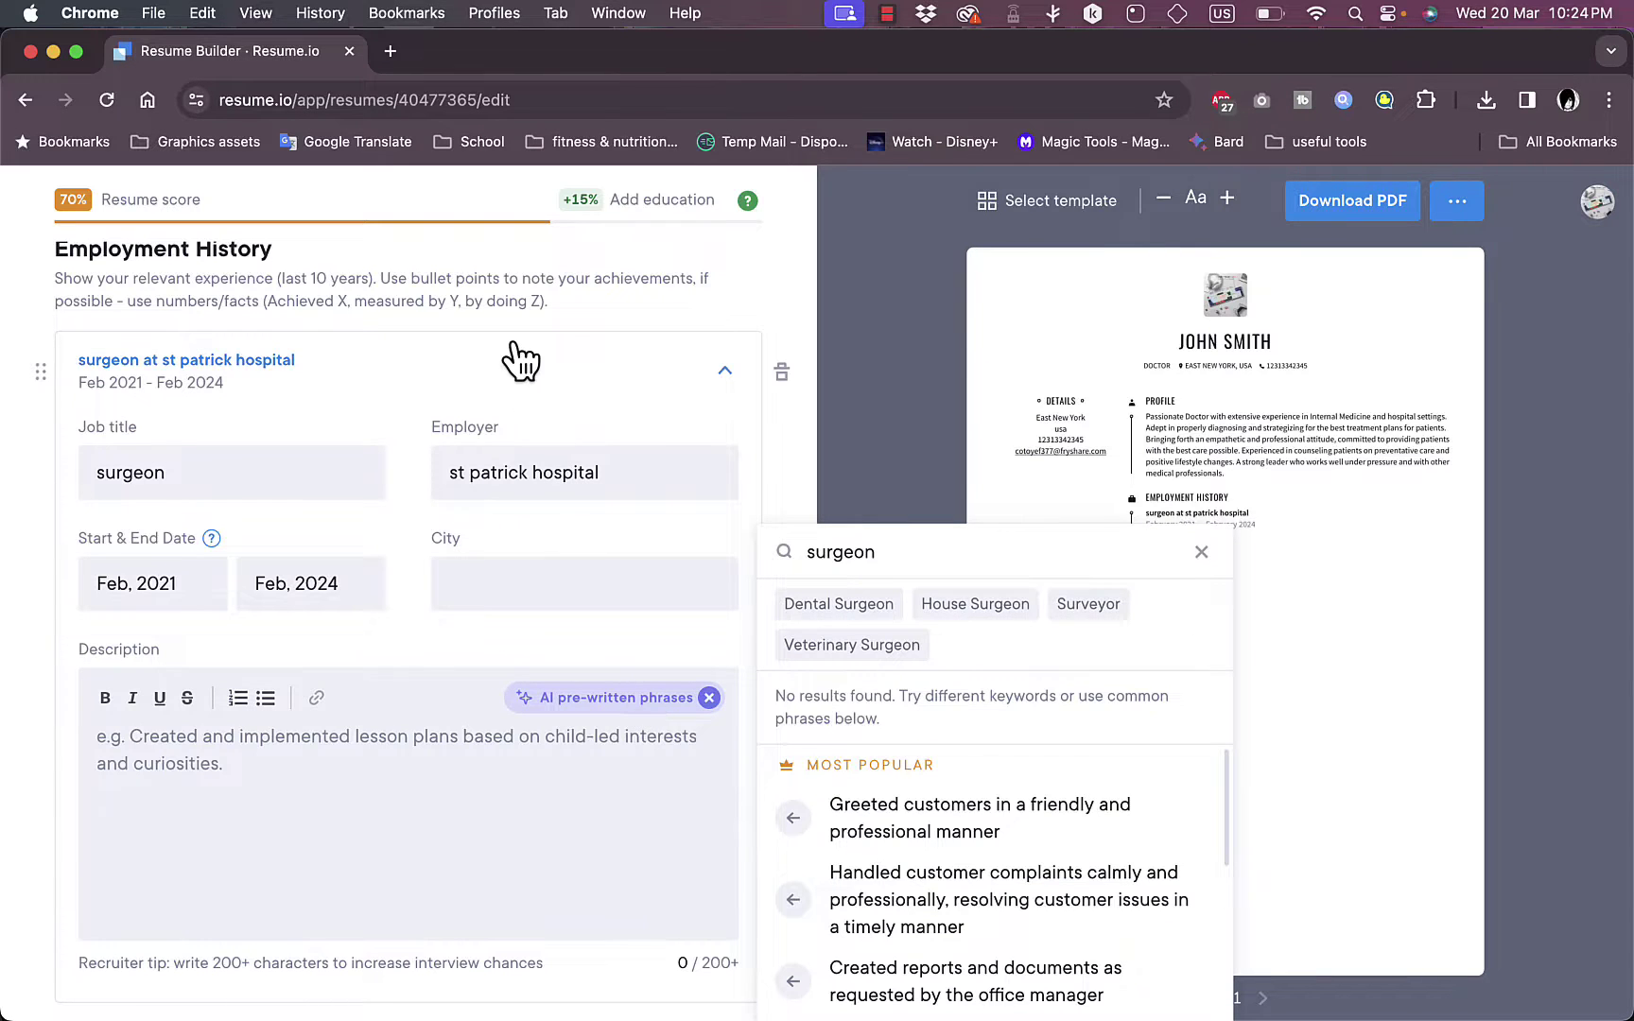
scroll(522, 358, "up", 5)
scroll(522, 357, "down", 7)
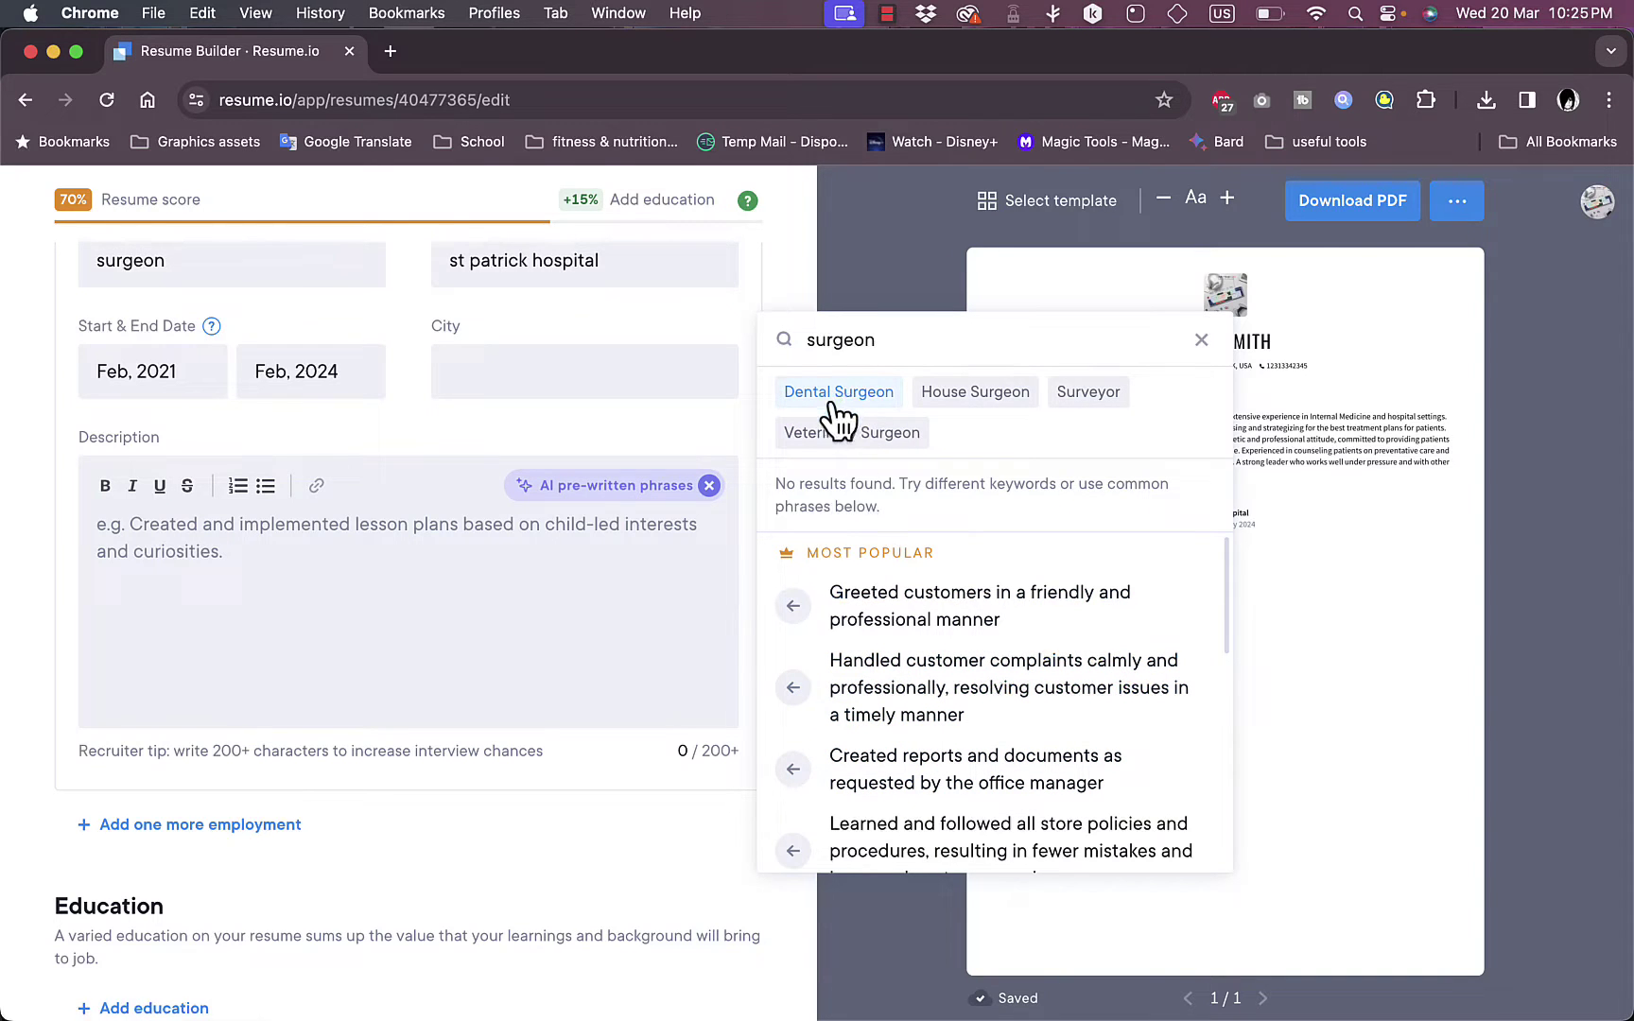
left_click(980, 401)
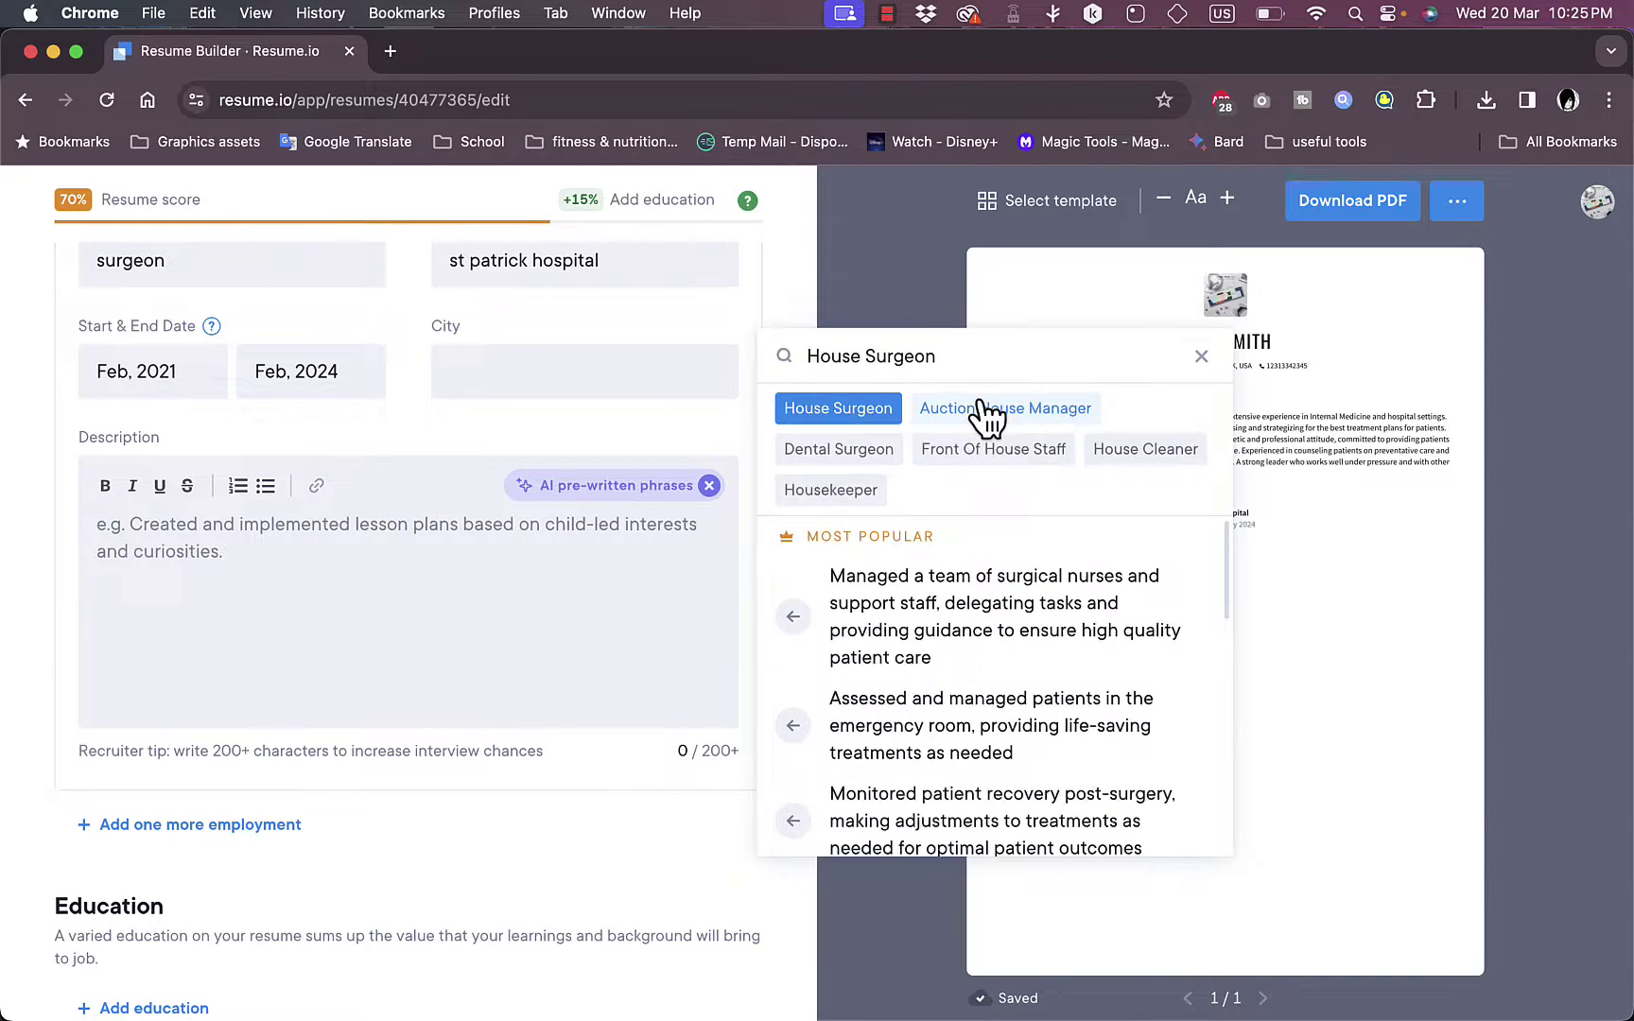
left_click(974, 631)
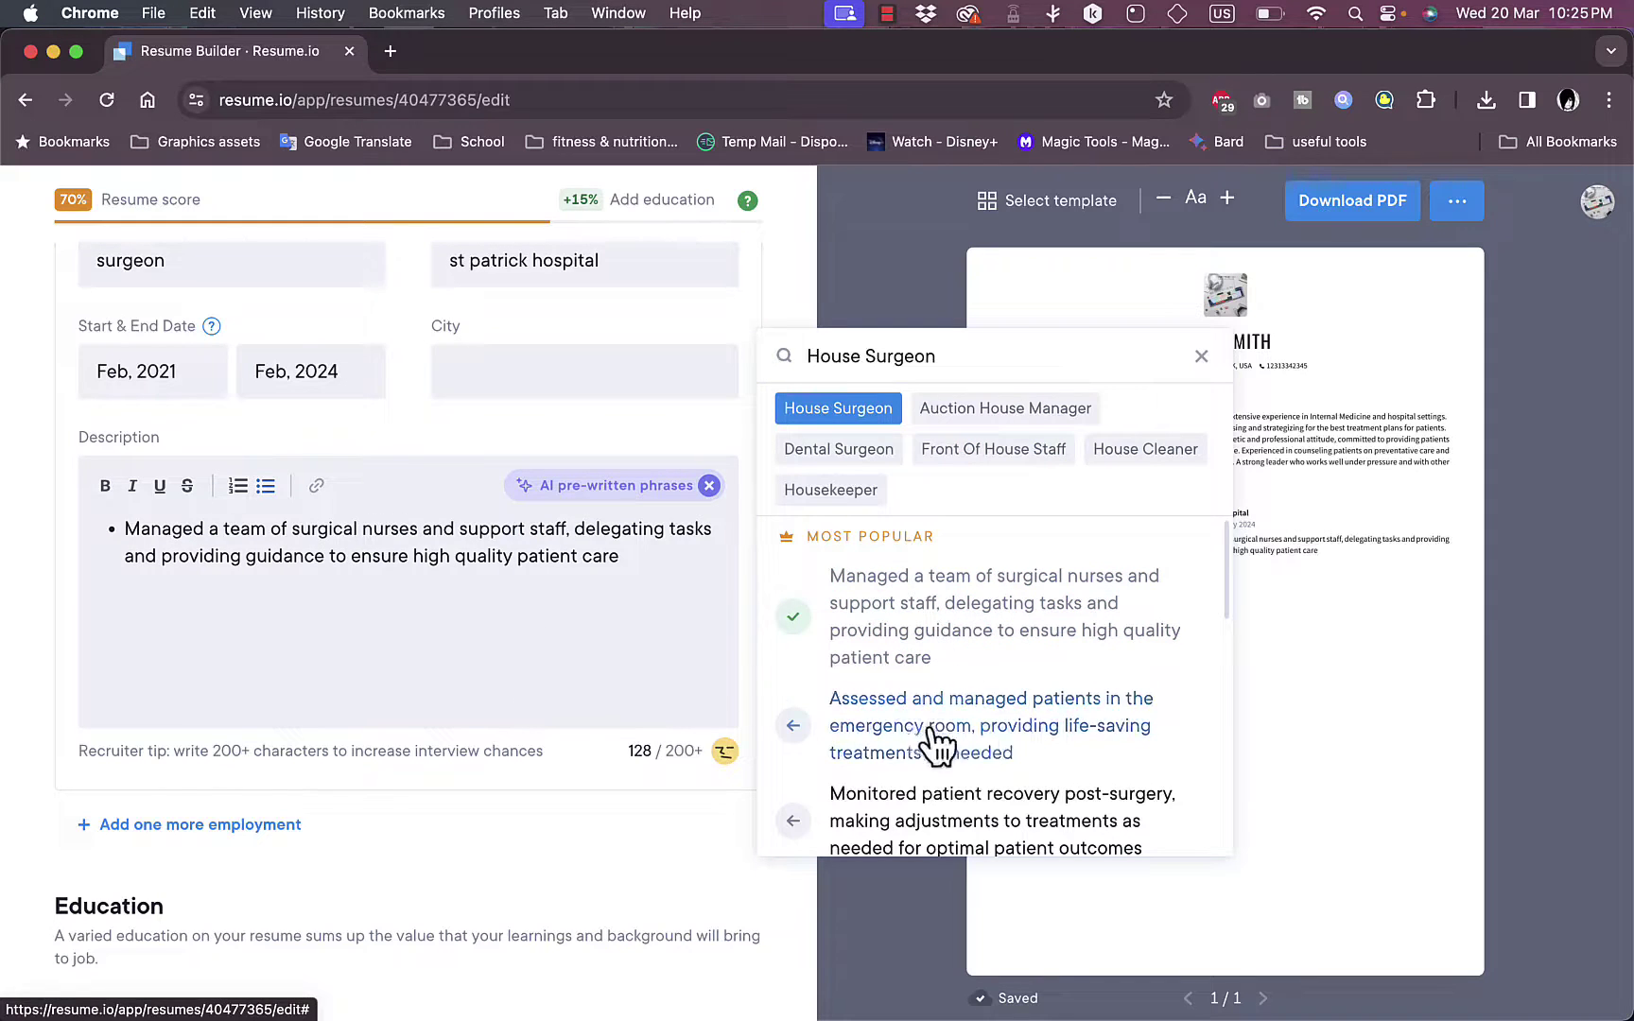
left_click(638, 565)
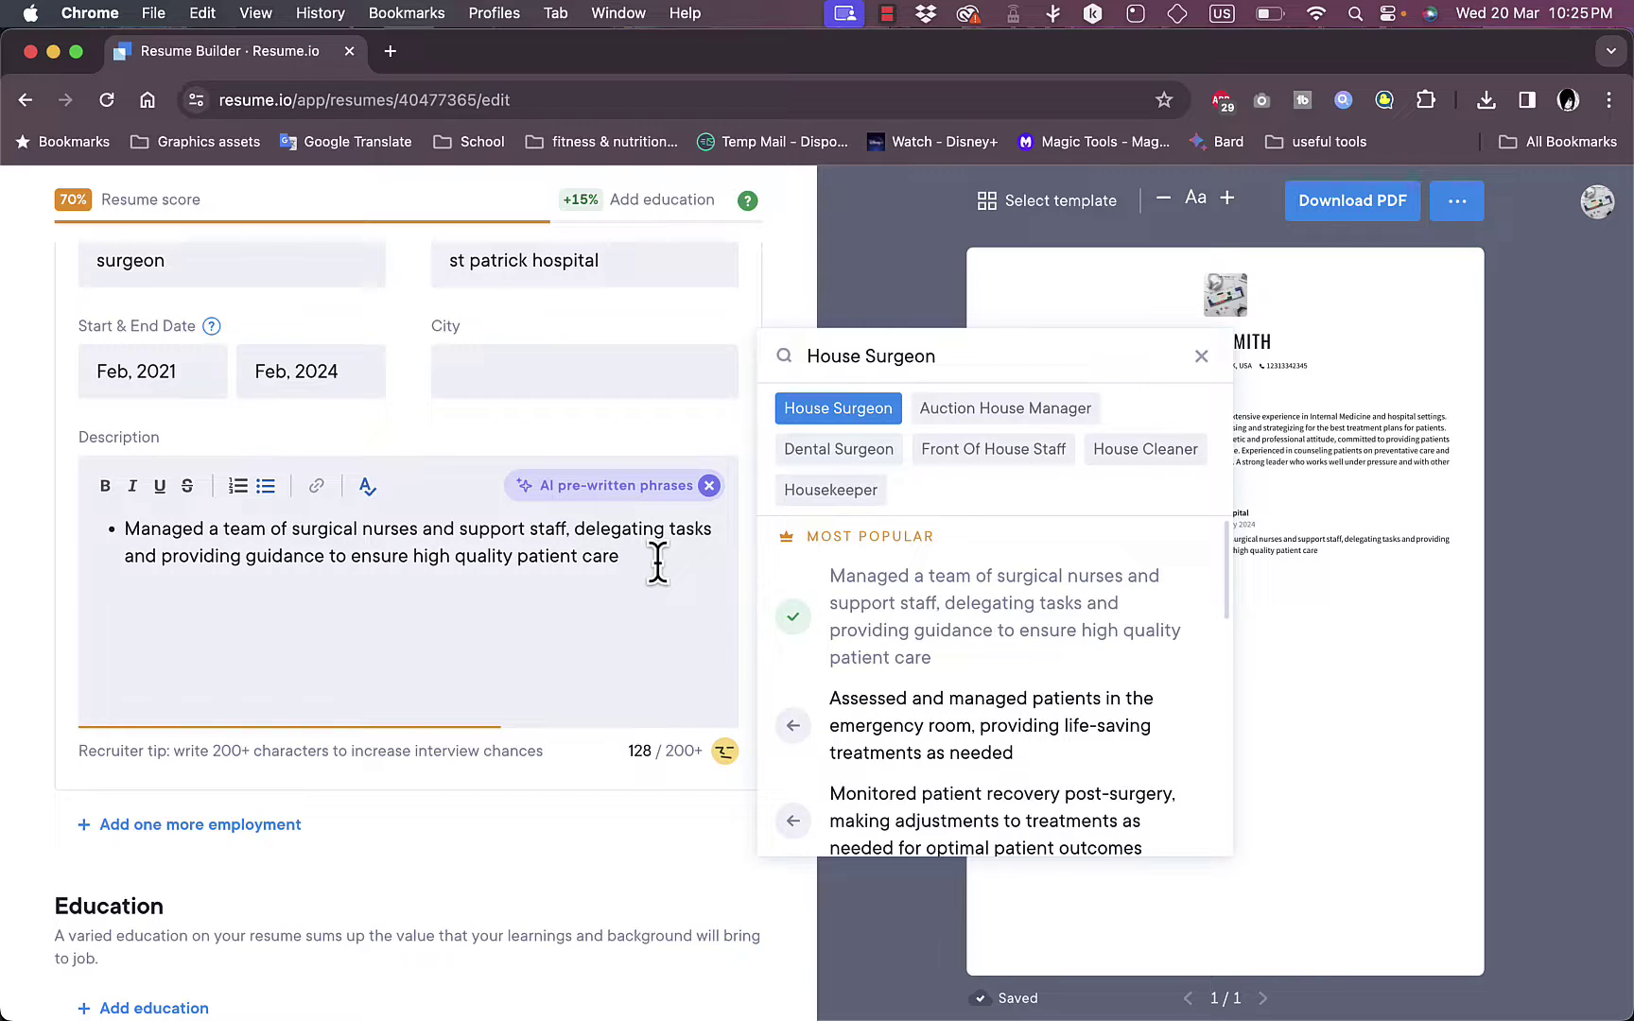
type("managing surgical")
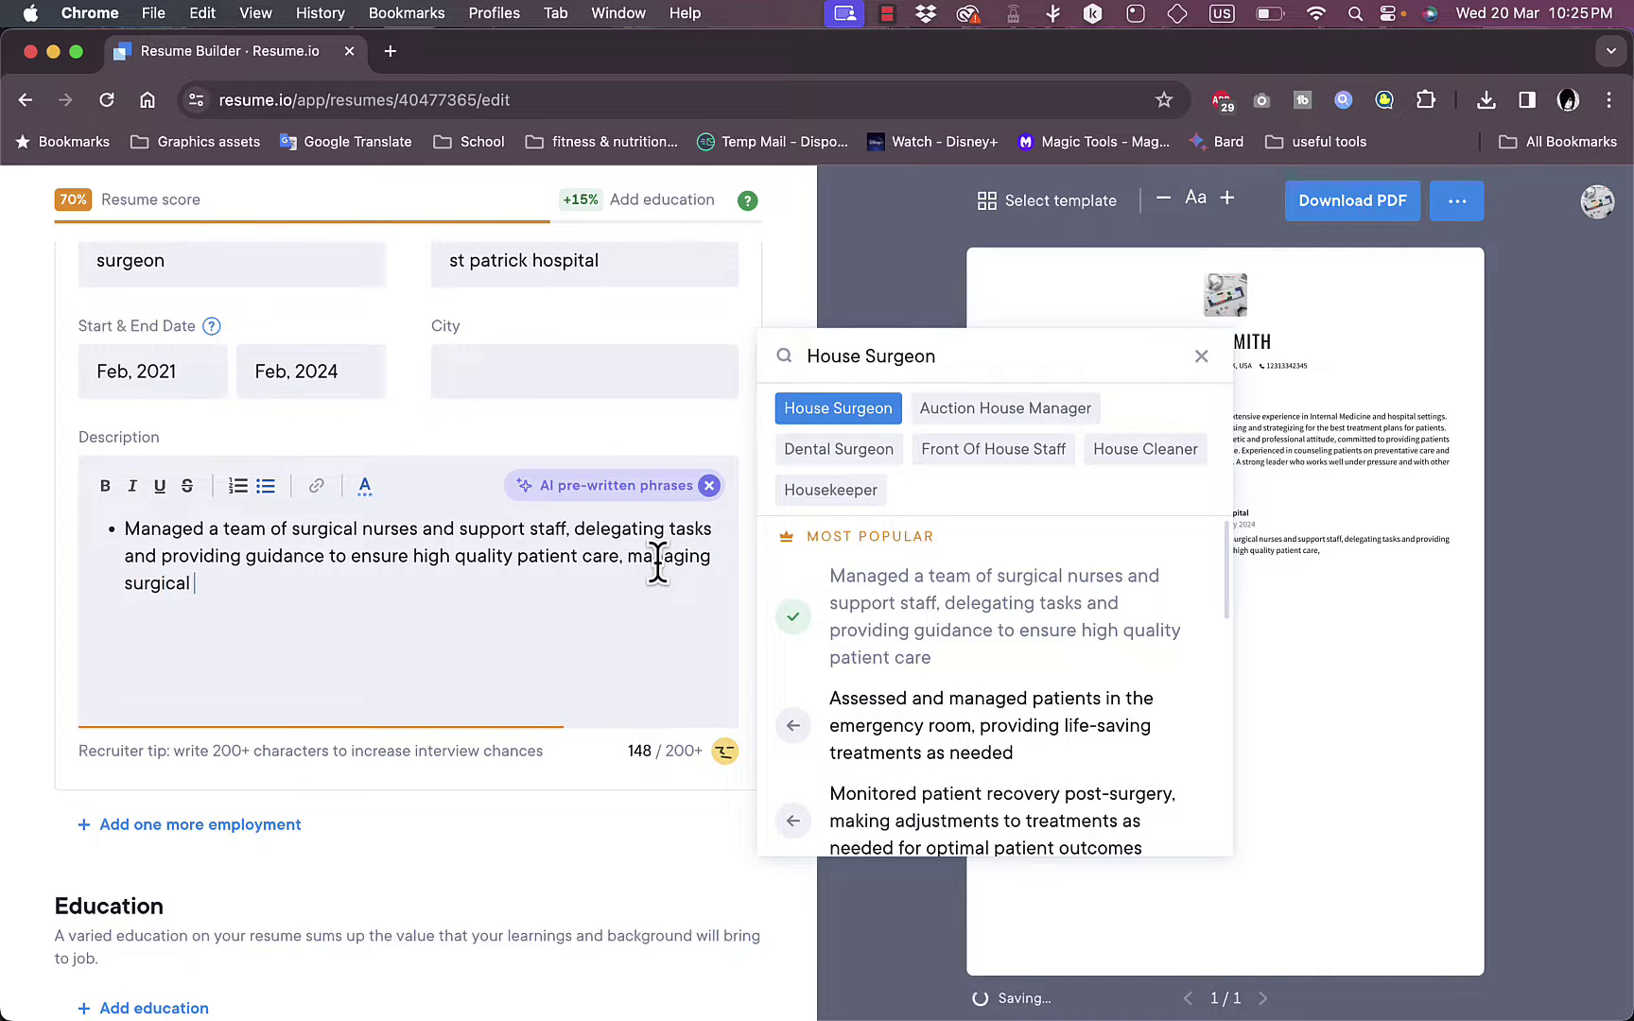
type("cud")
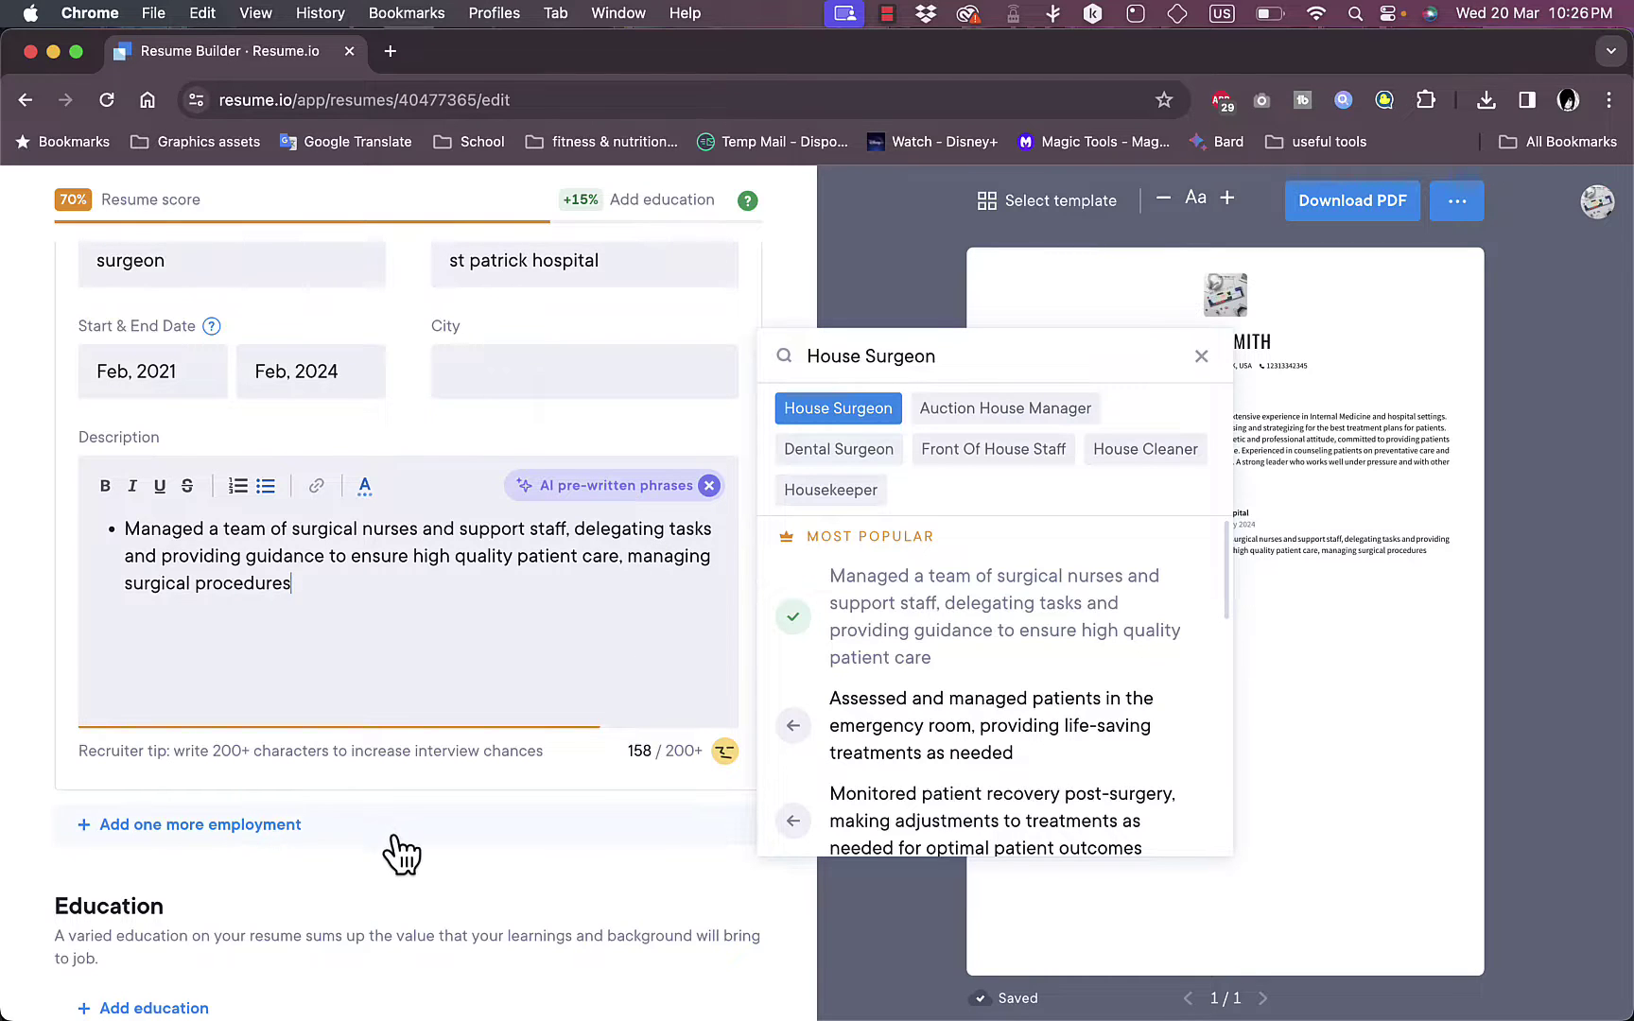
Add an education entry: degree 'phd', school 'school of medicine', description 'university graduate'
scroll(434, 766, "down", 5)
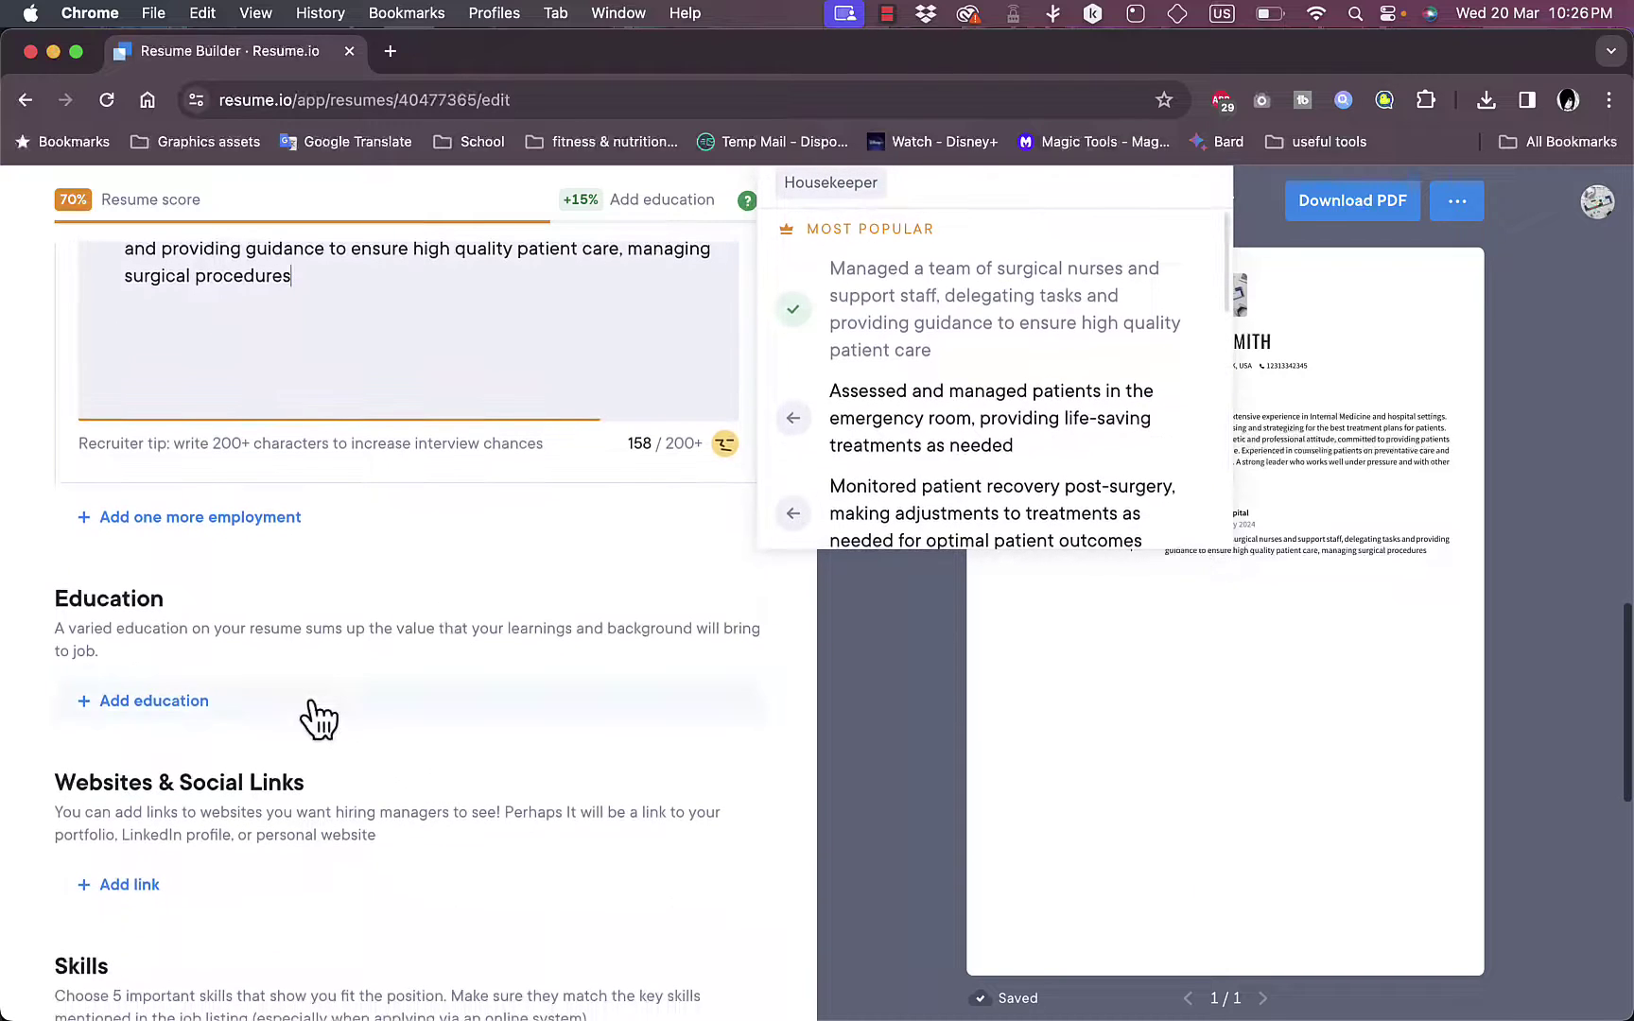
left_click(163, 702)
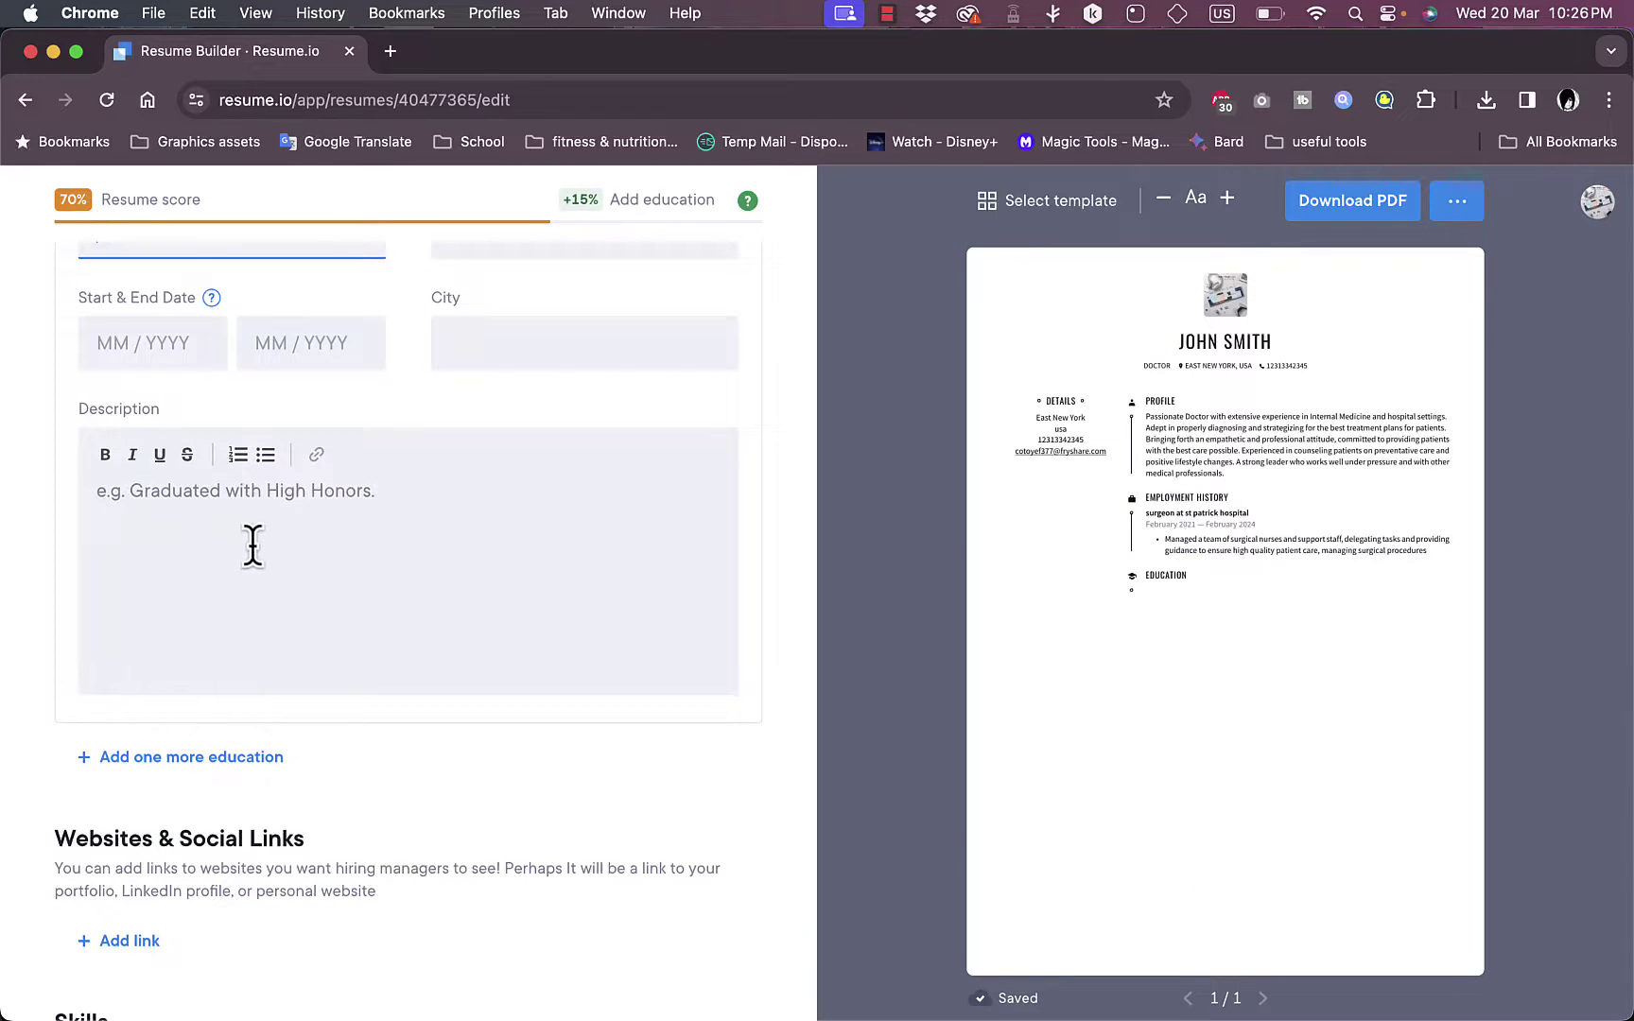
scroll(324, 515, "up", 5)
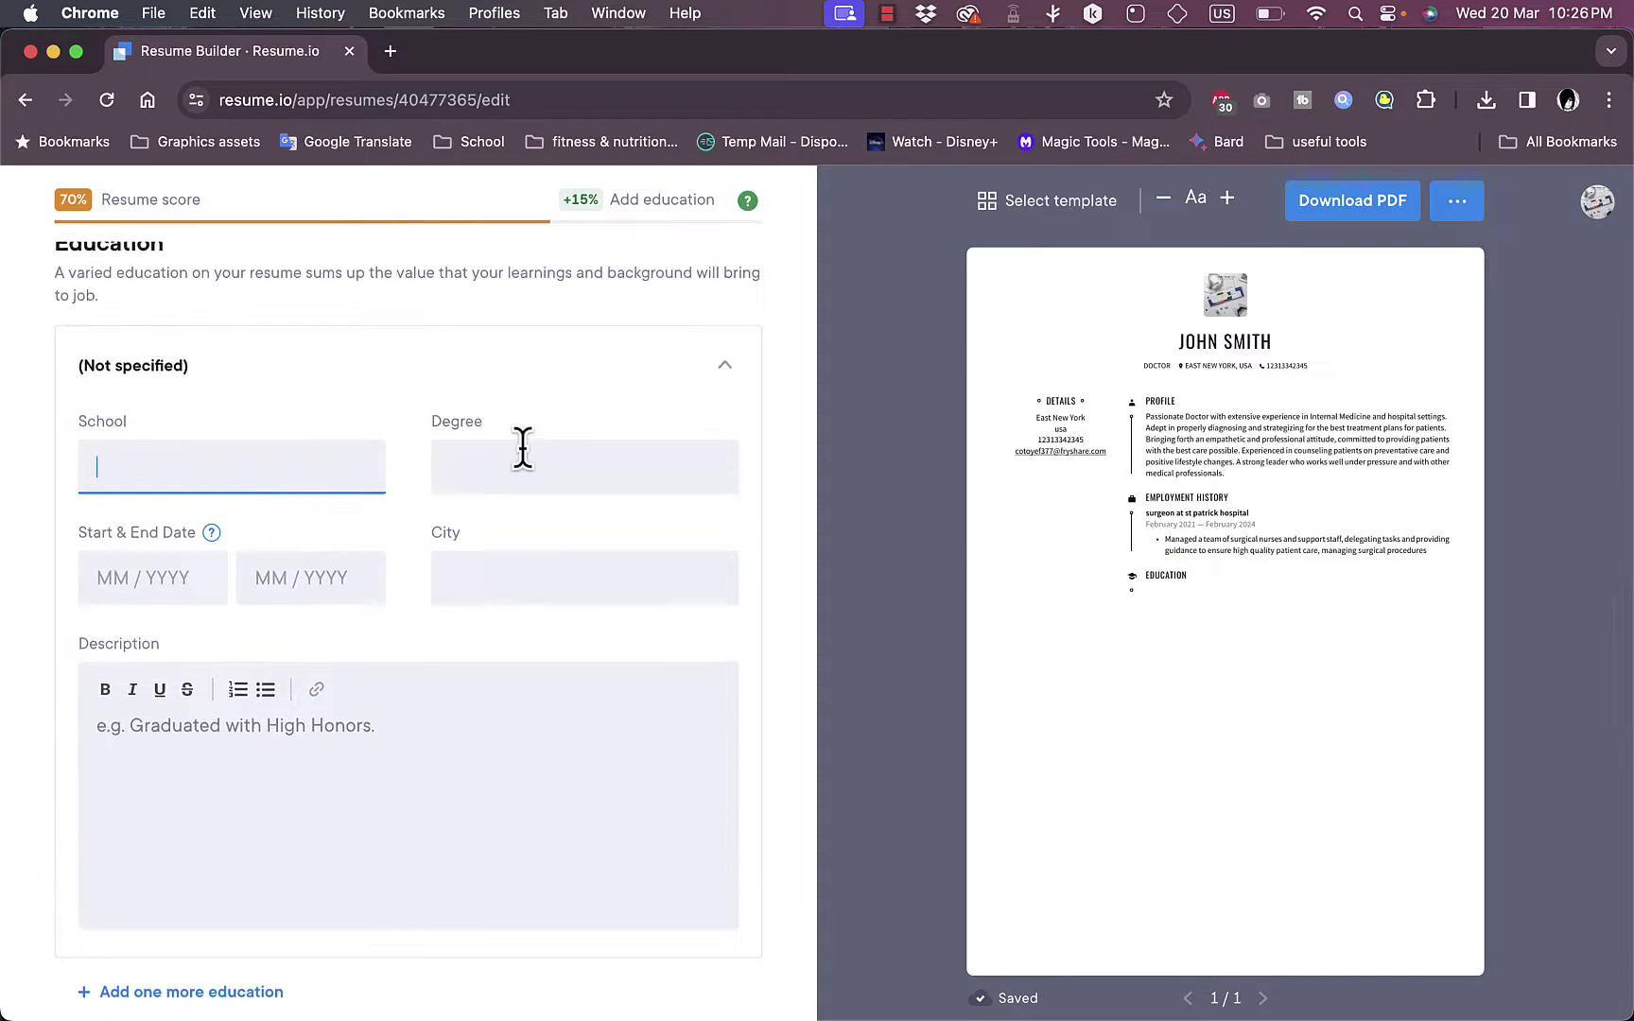
left_click(488, 459)
type("phd")
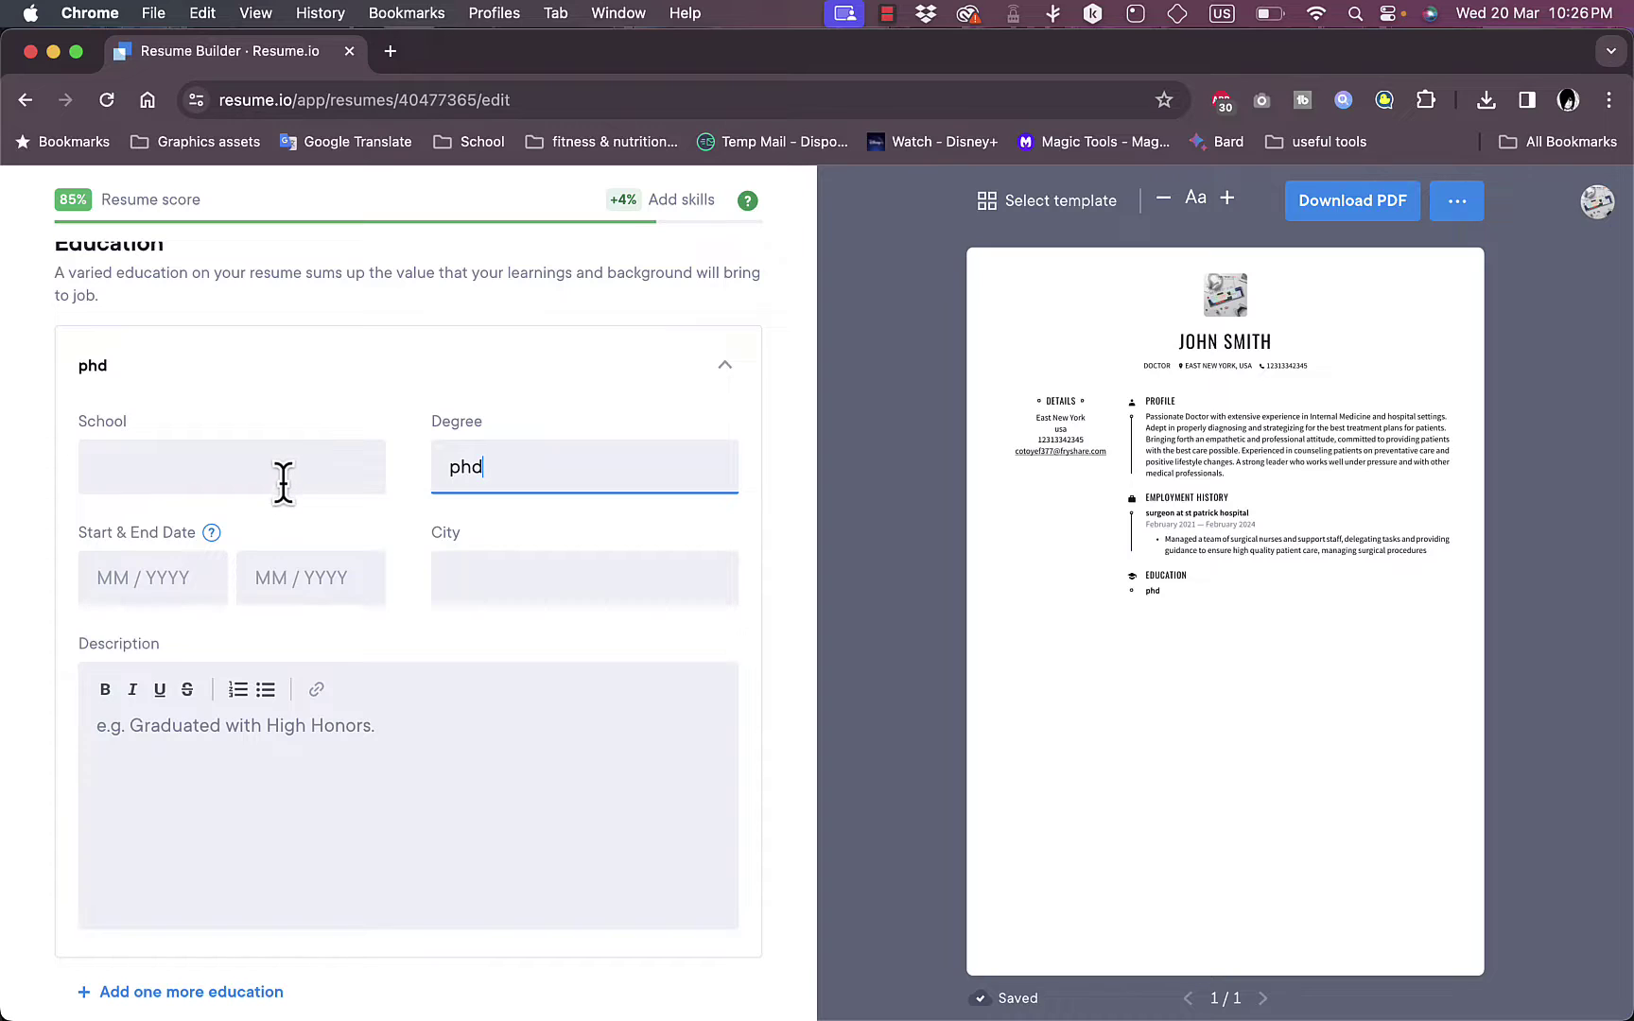
left_click(260, 478)
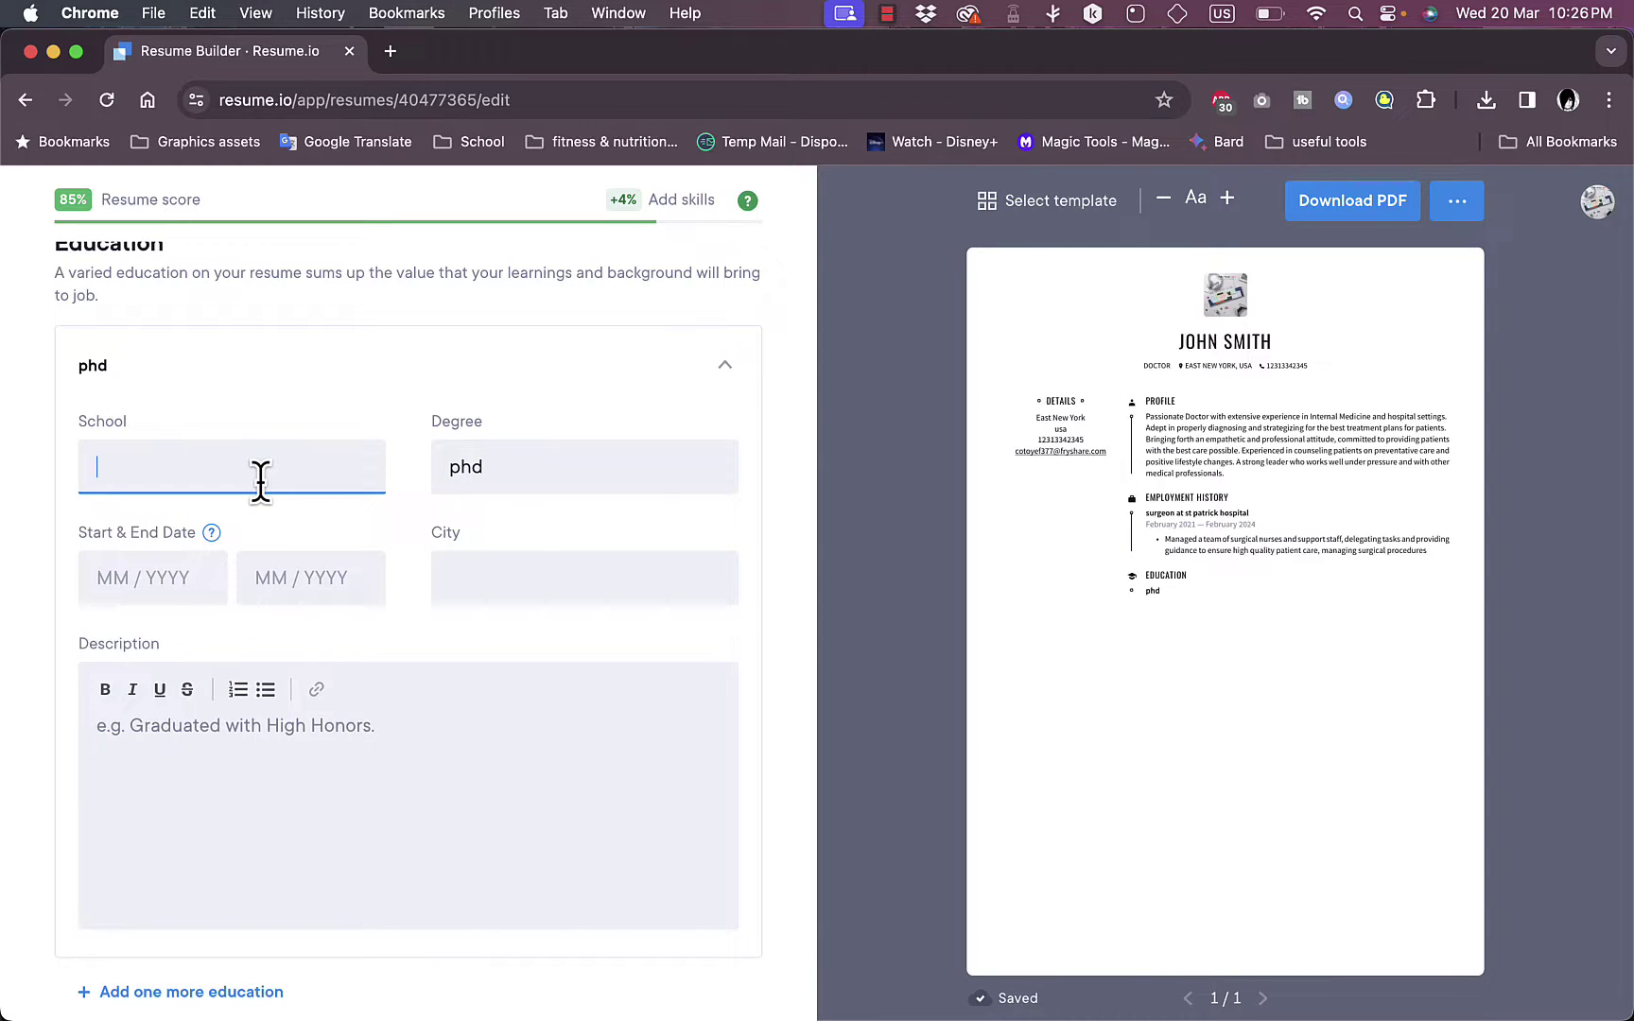
type("school of medicine")
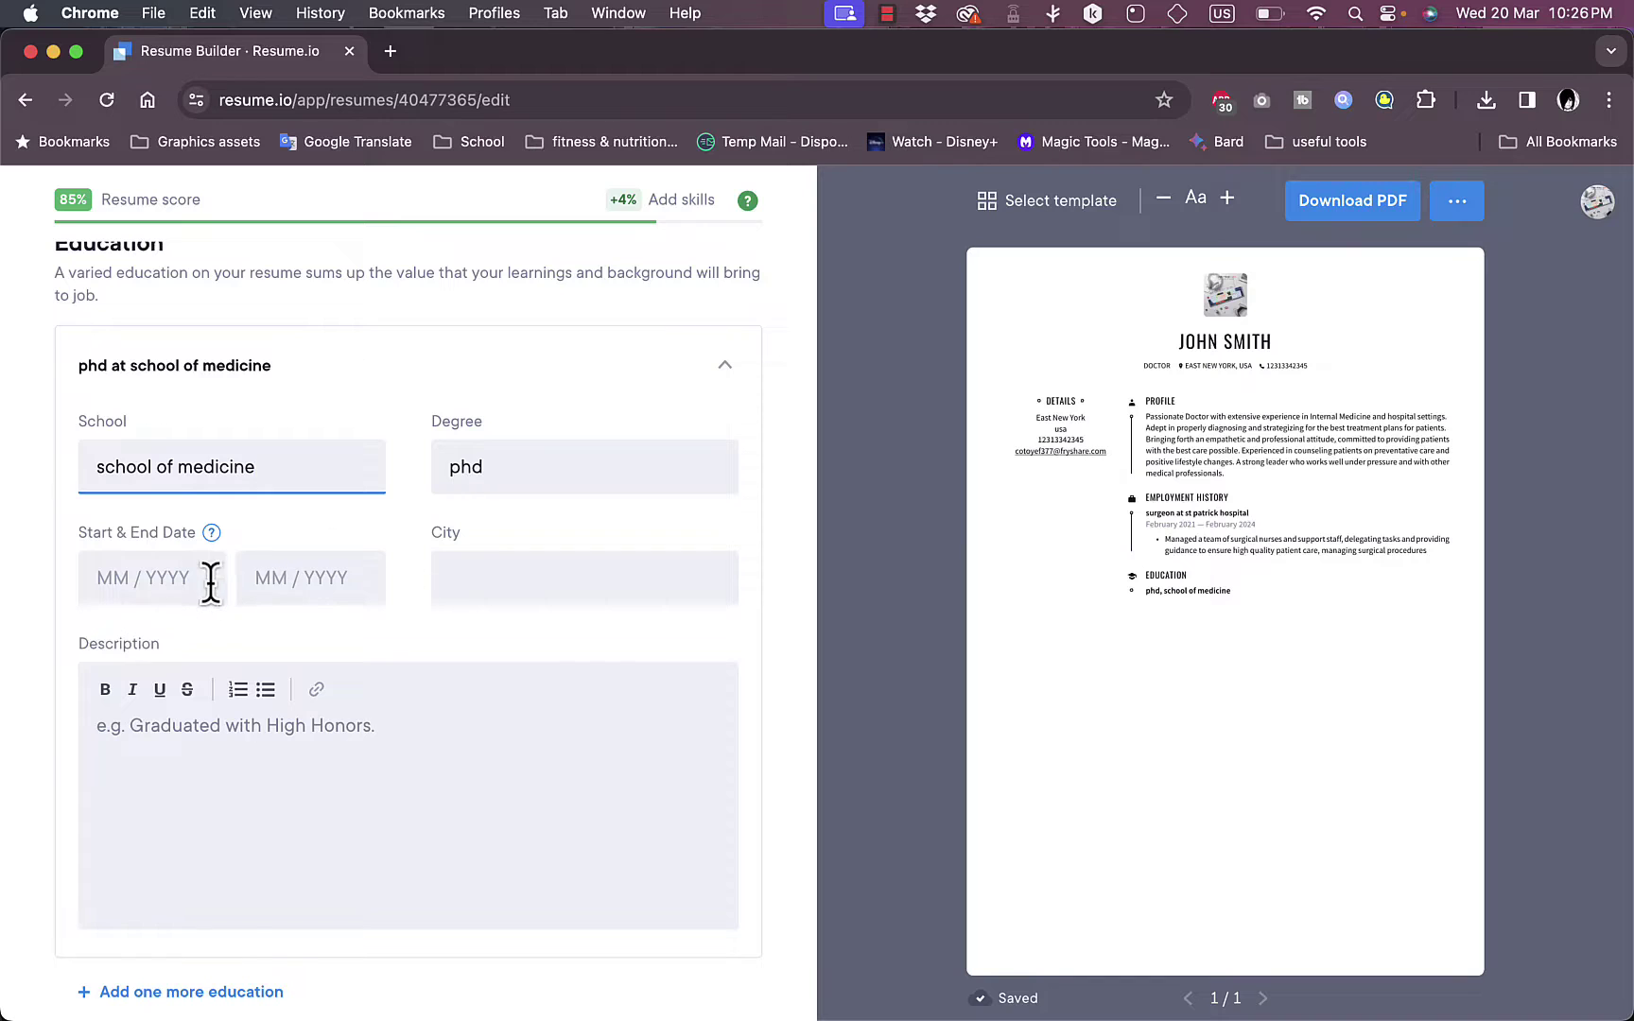
left_click(228, 760)
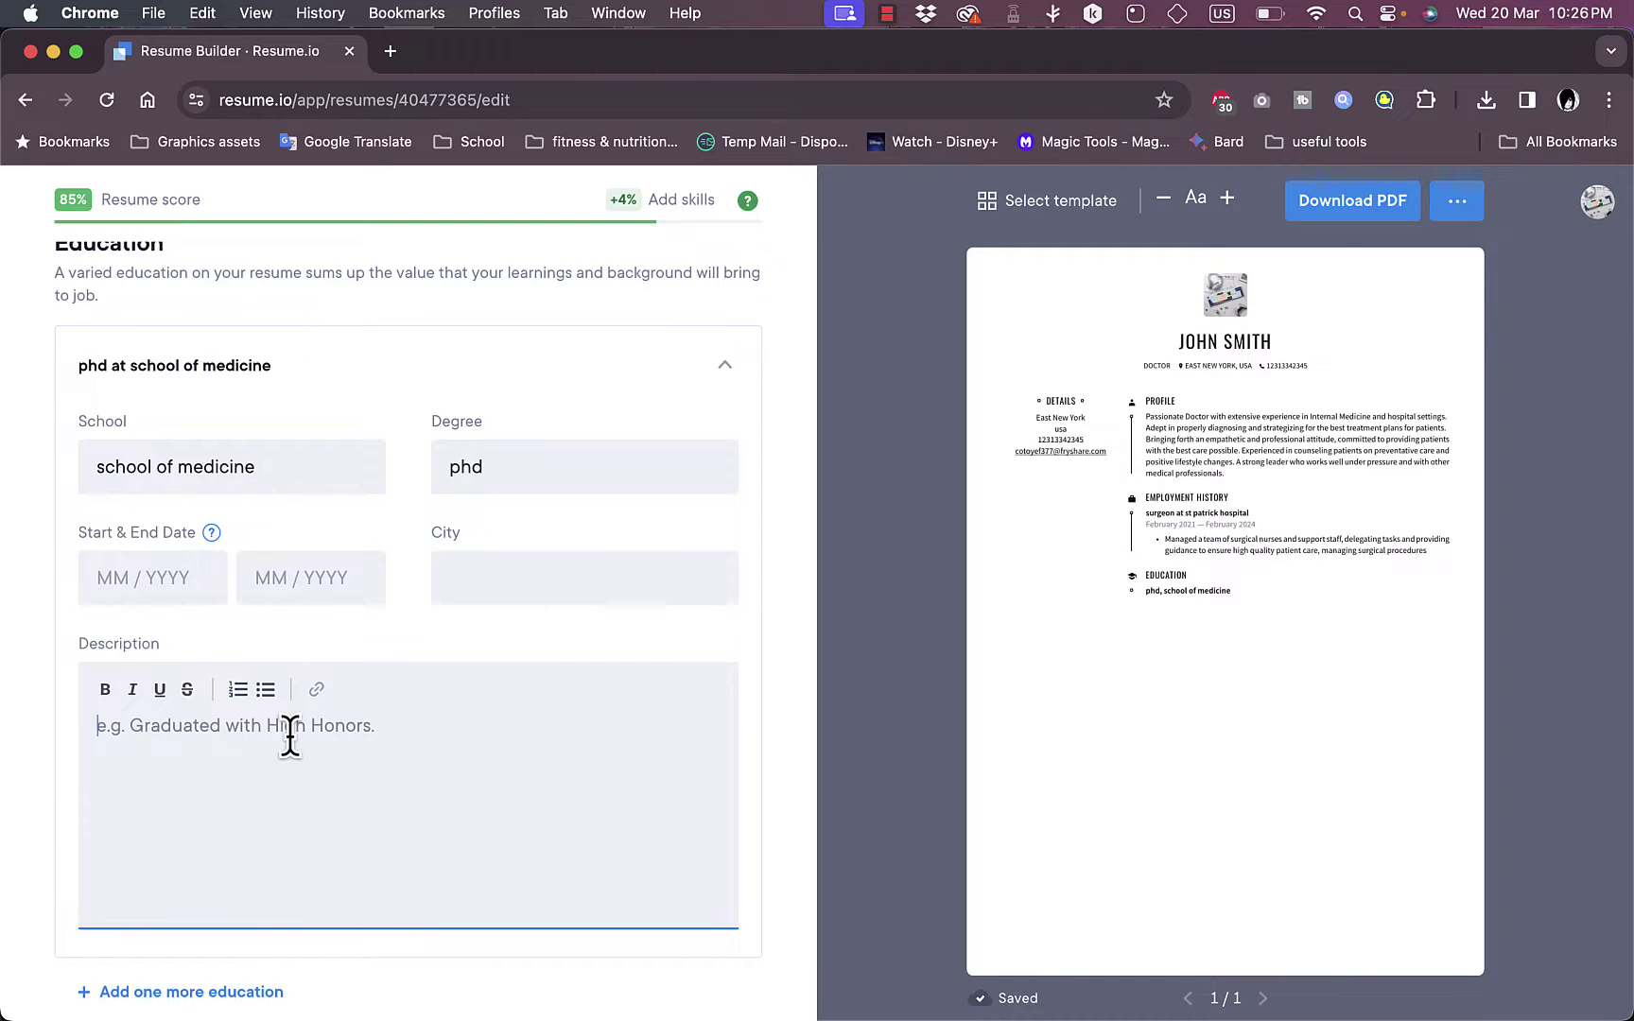
type("hi")
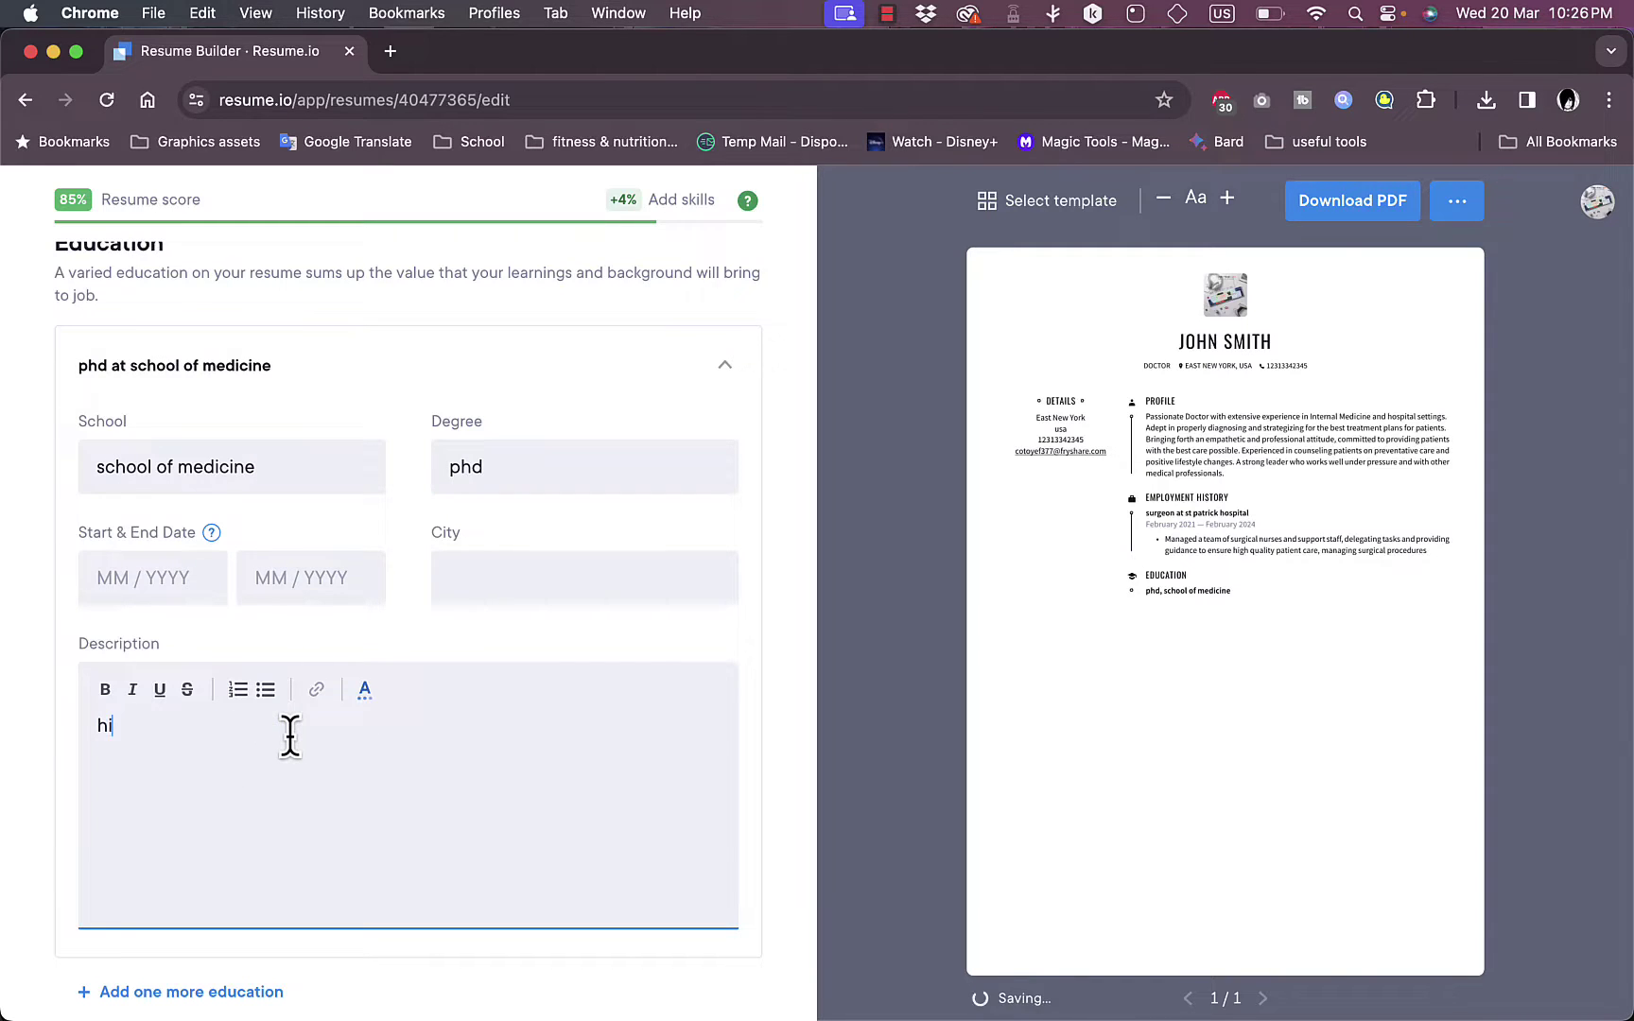
key("BackSpace")
key("BackSpace")
type("u")
Add the skills Strong Communication Skills, Best Medicine Practices, Ability to Work in a Team and Quality Assurance
scroll(289, 737, "down", 5)
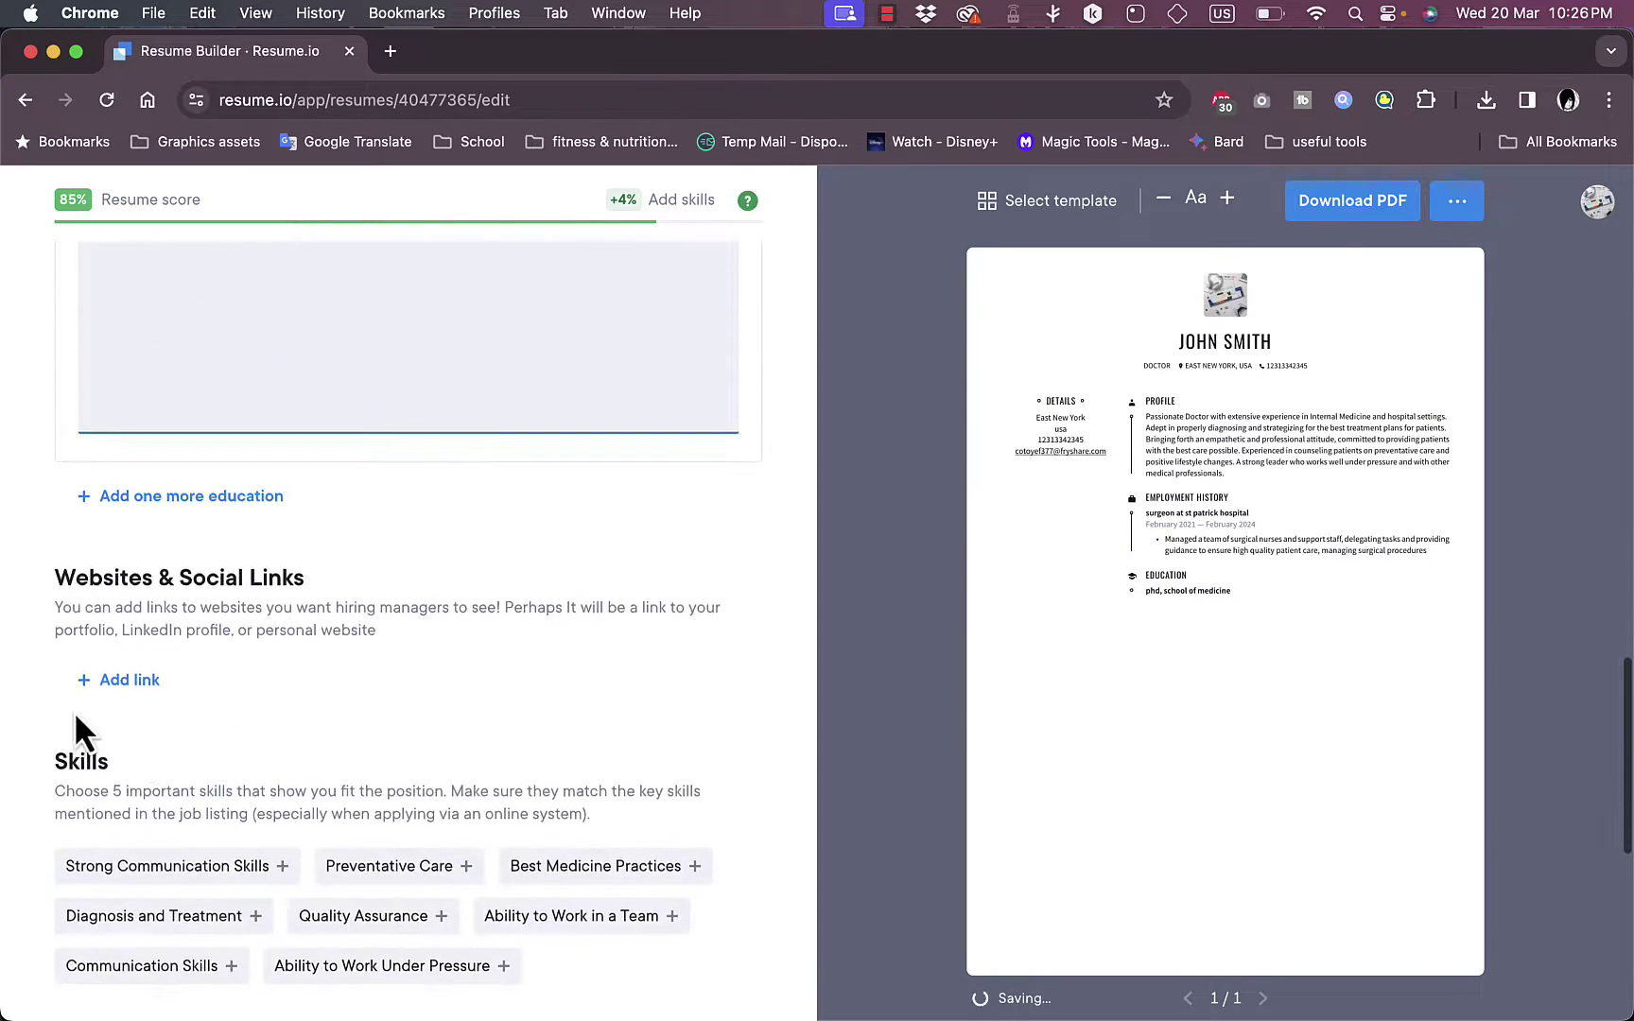
scroll(216, 503, "down", 3)
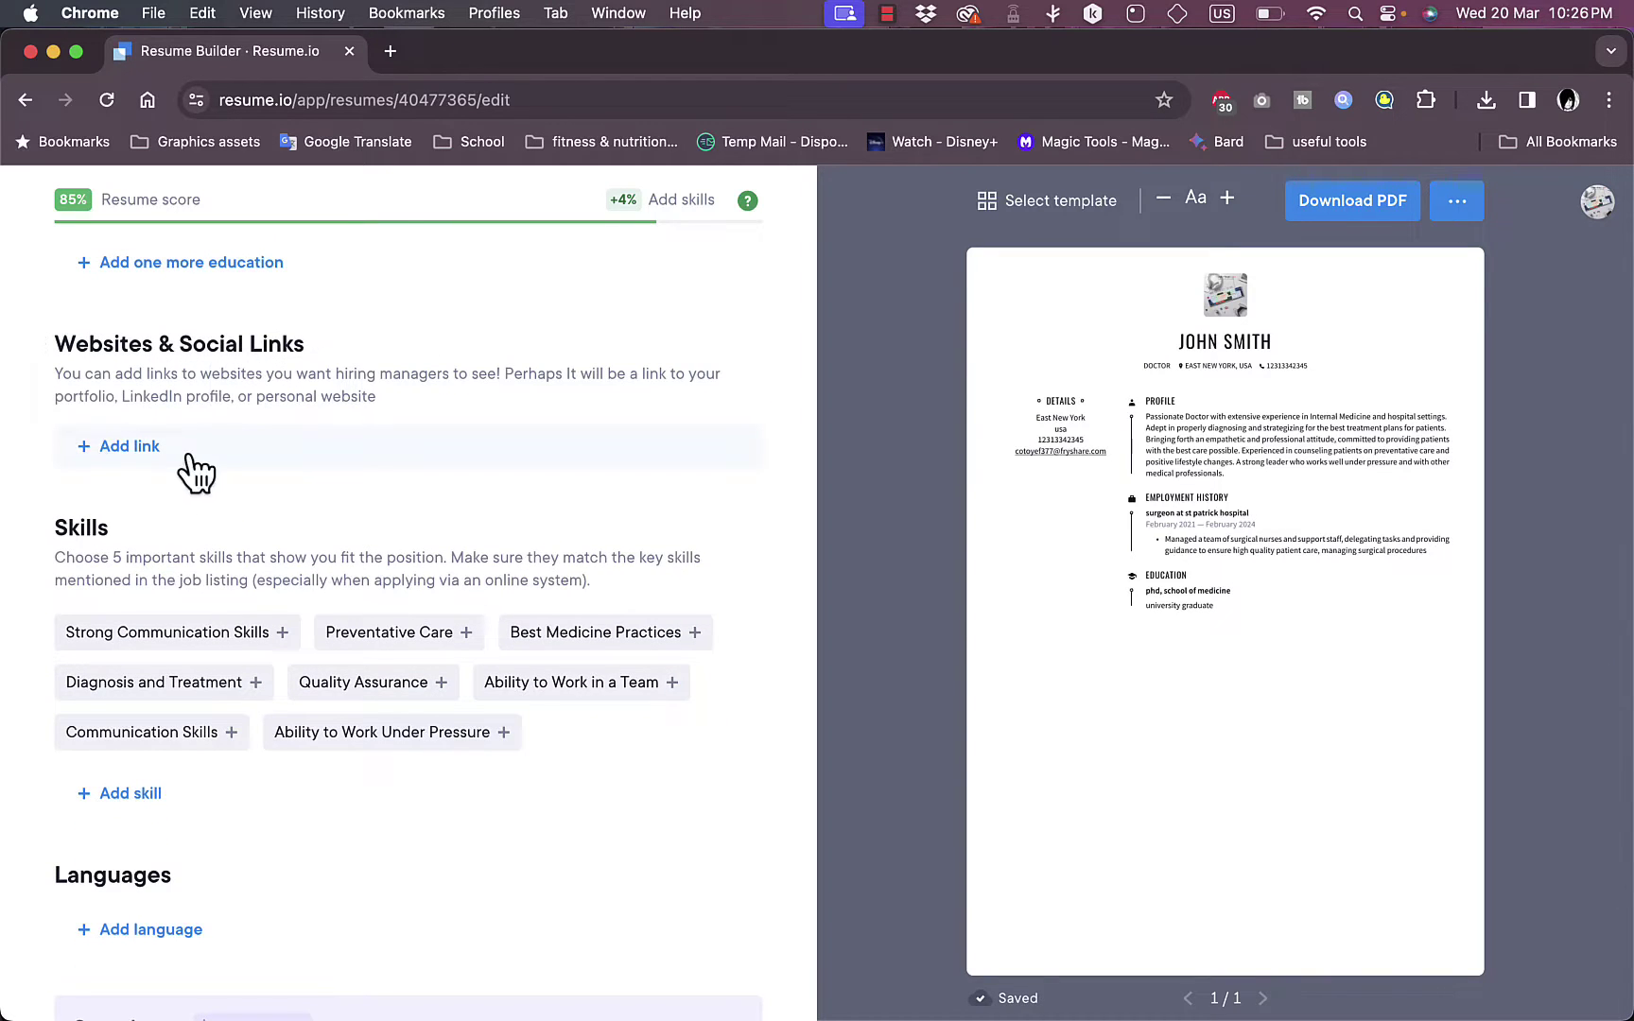
scroll(140, 467, "down", 4)
scroll(253, 484, "down", 2)
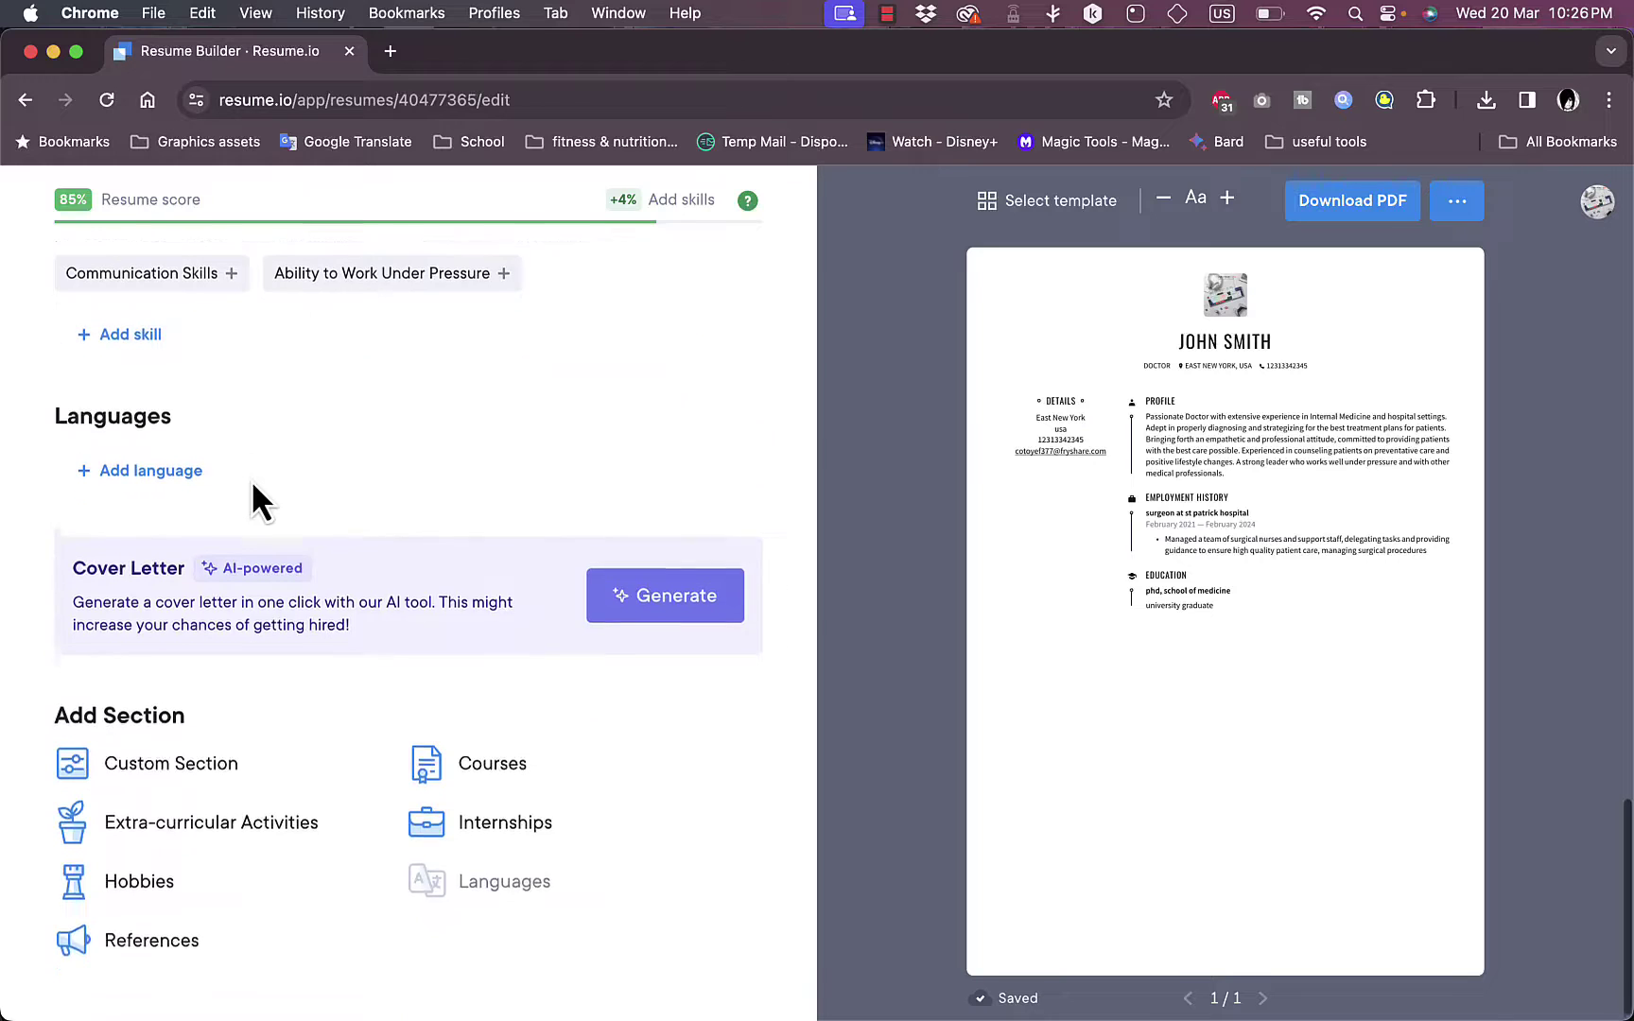
scroll(252, 484, "up", 3)
scroll(253, 484, "up", 3)
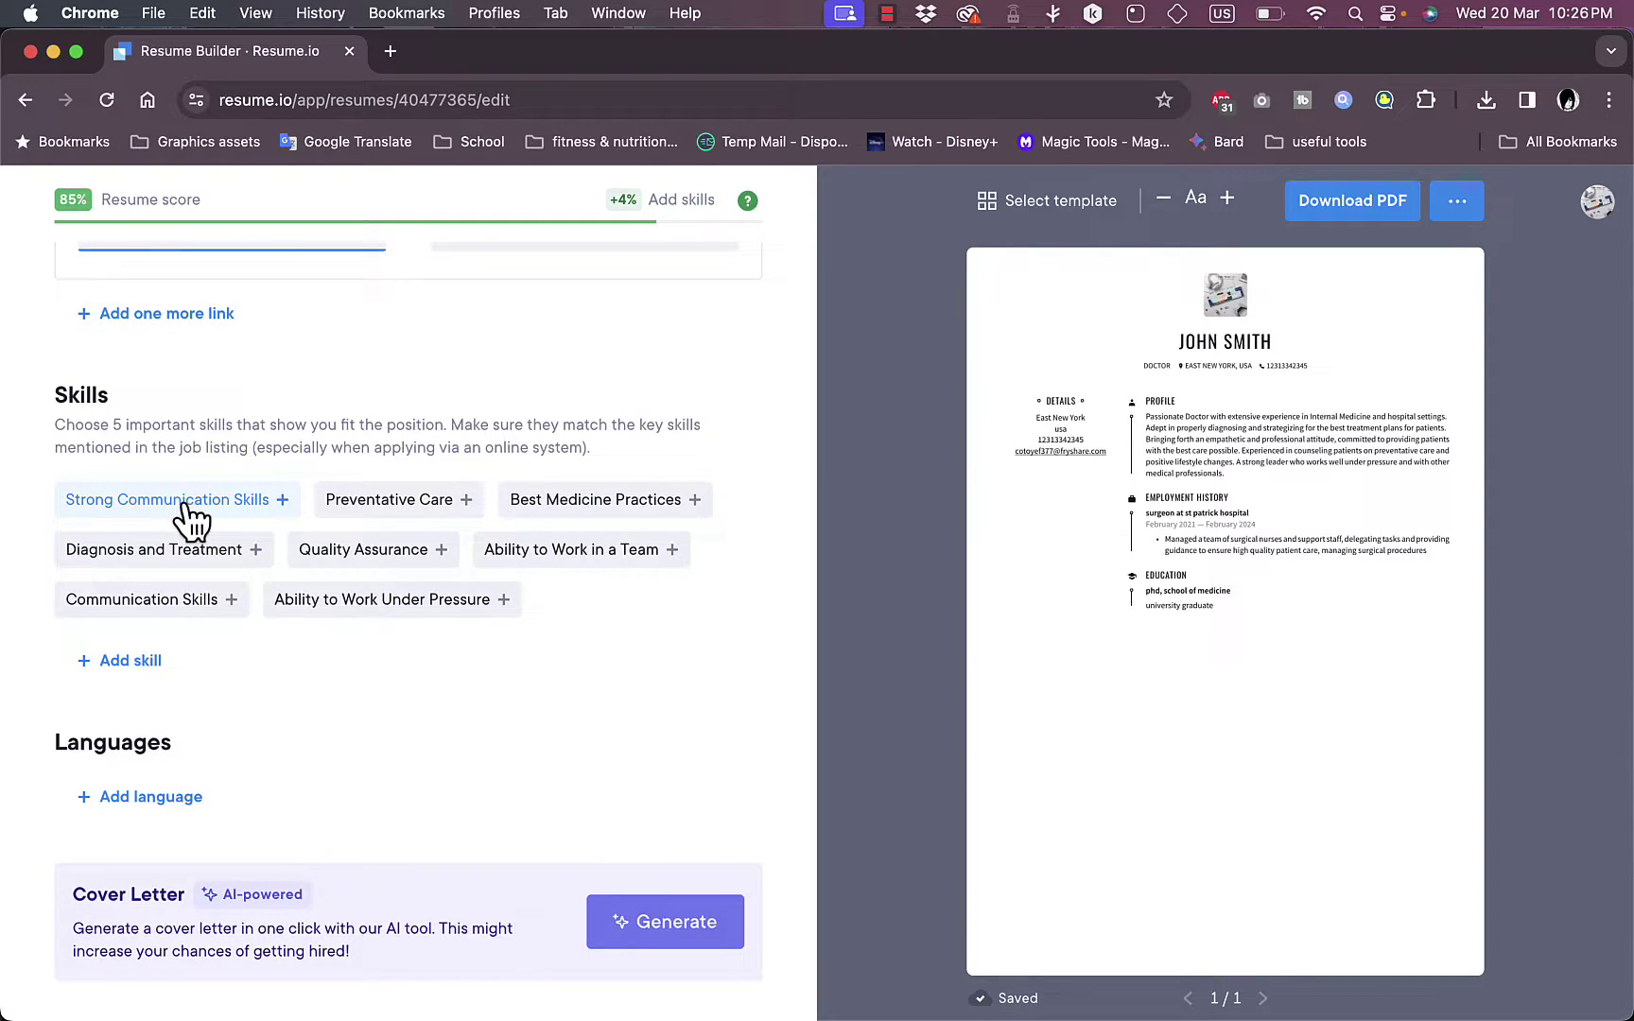
left_click(182, 503)
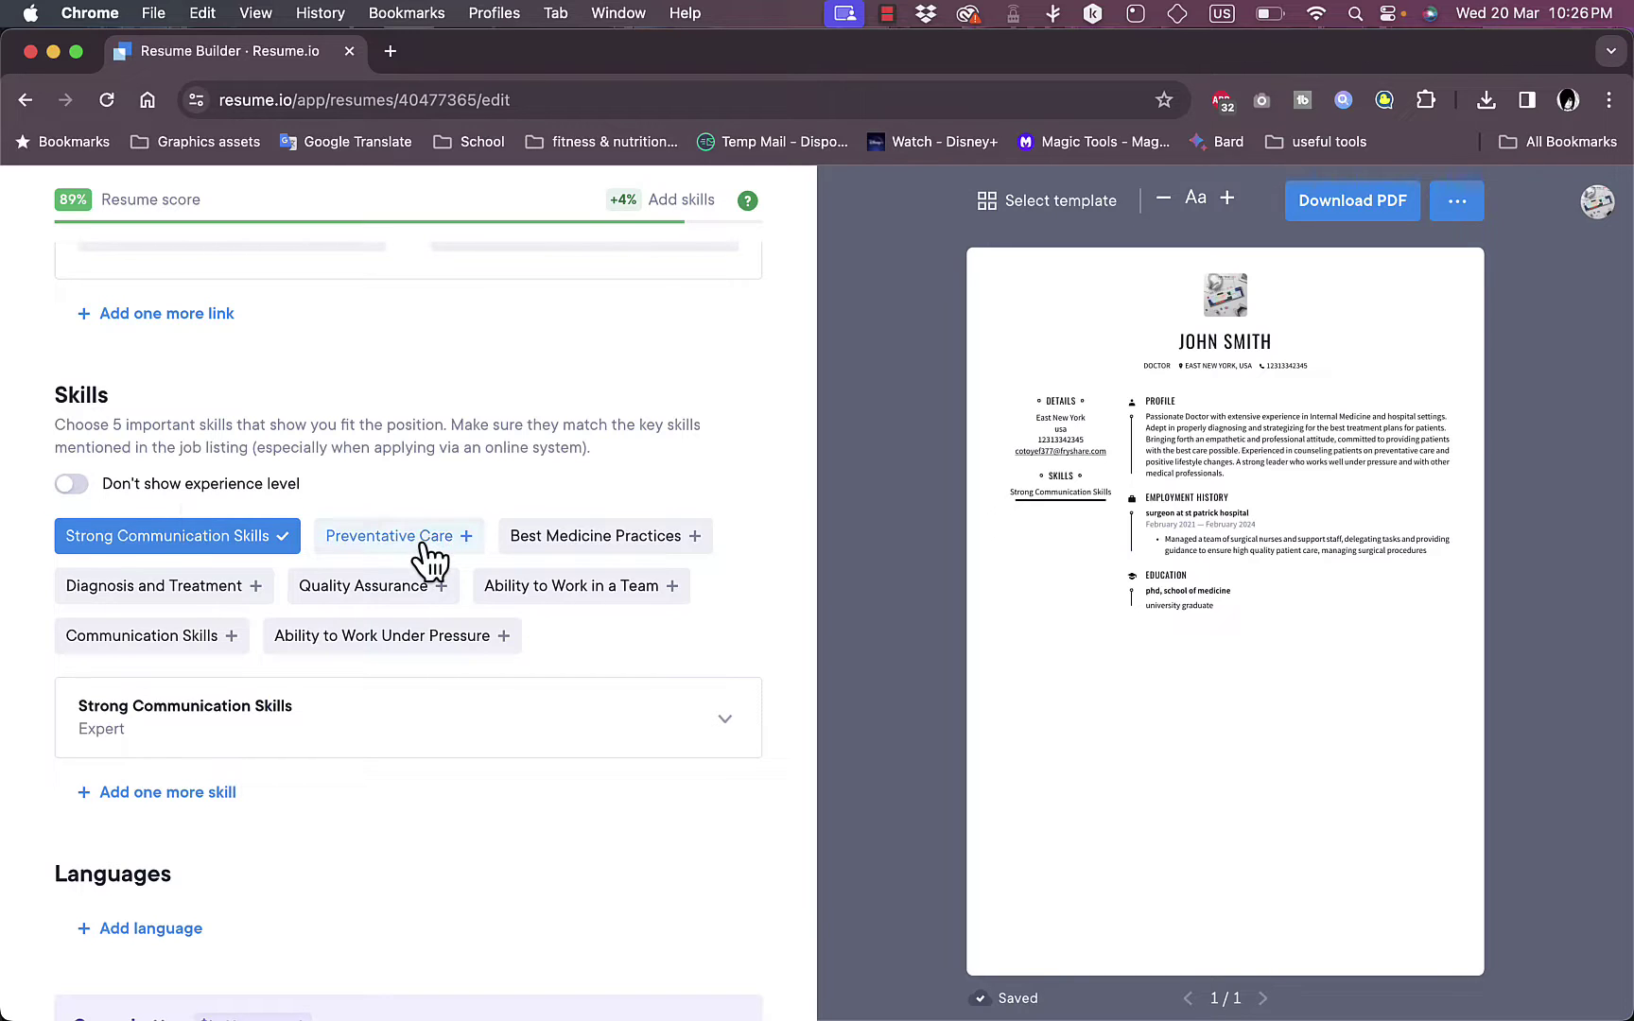
left_click(582, 546)
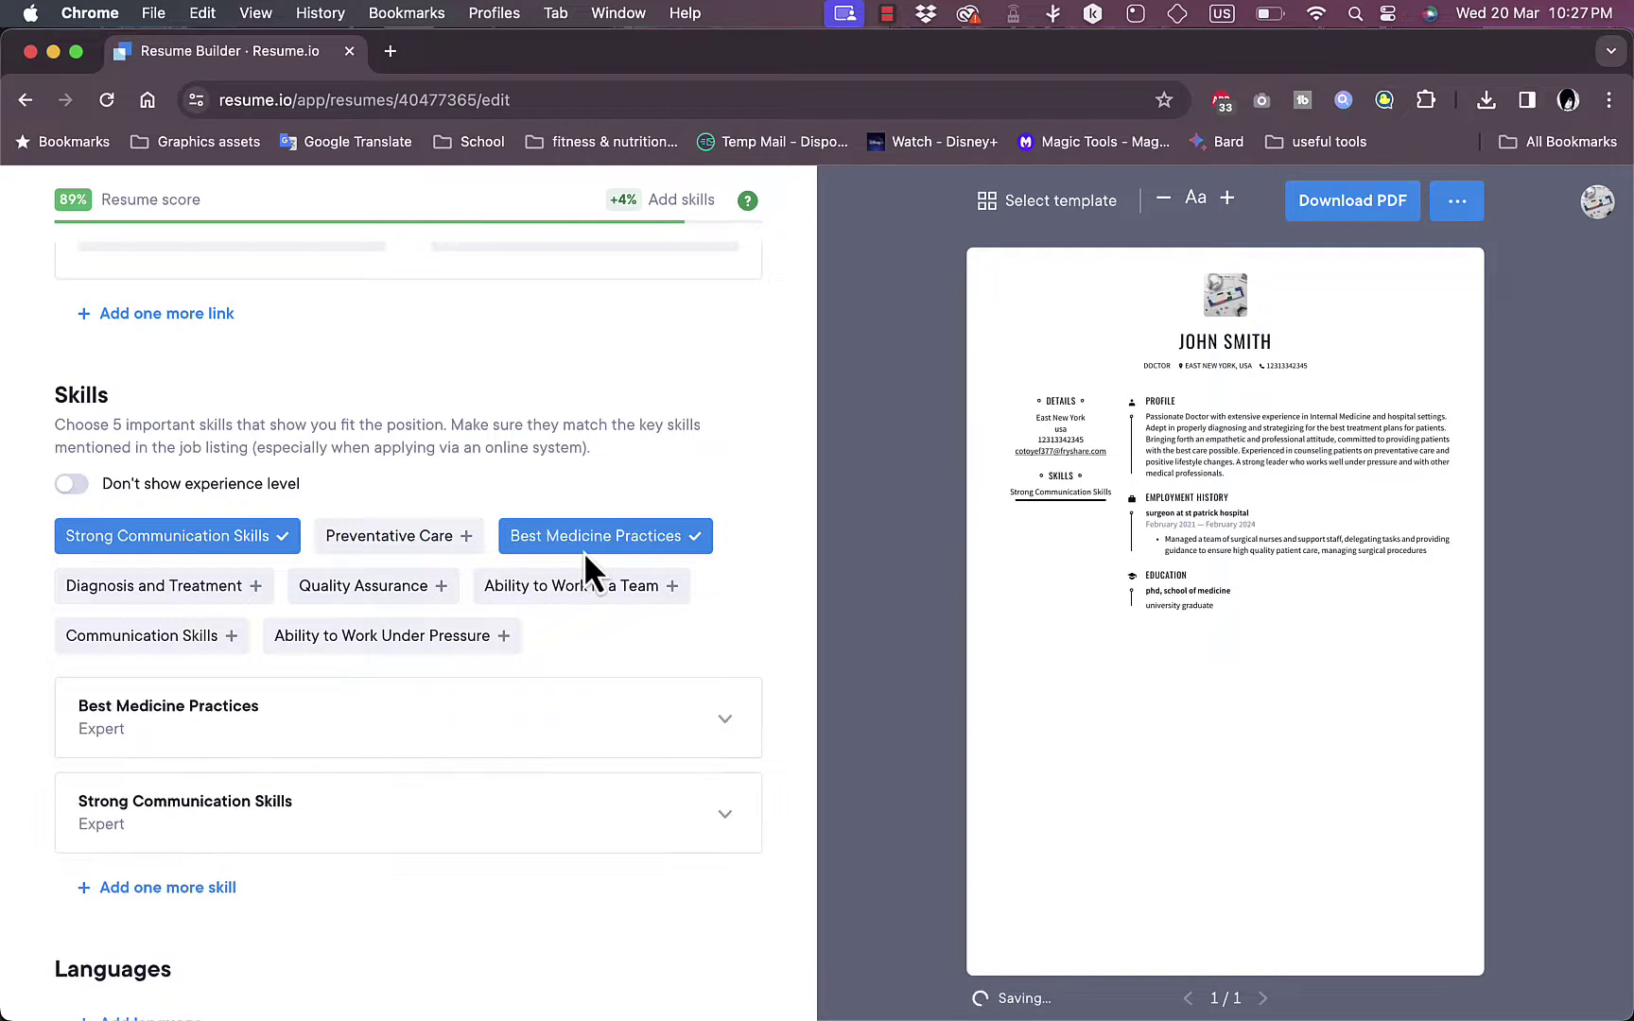
left_click(528, 593)
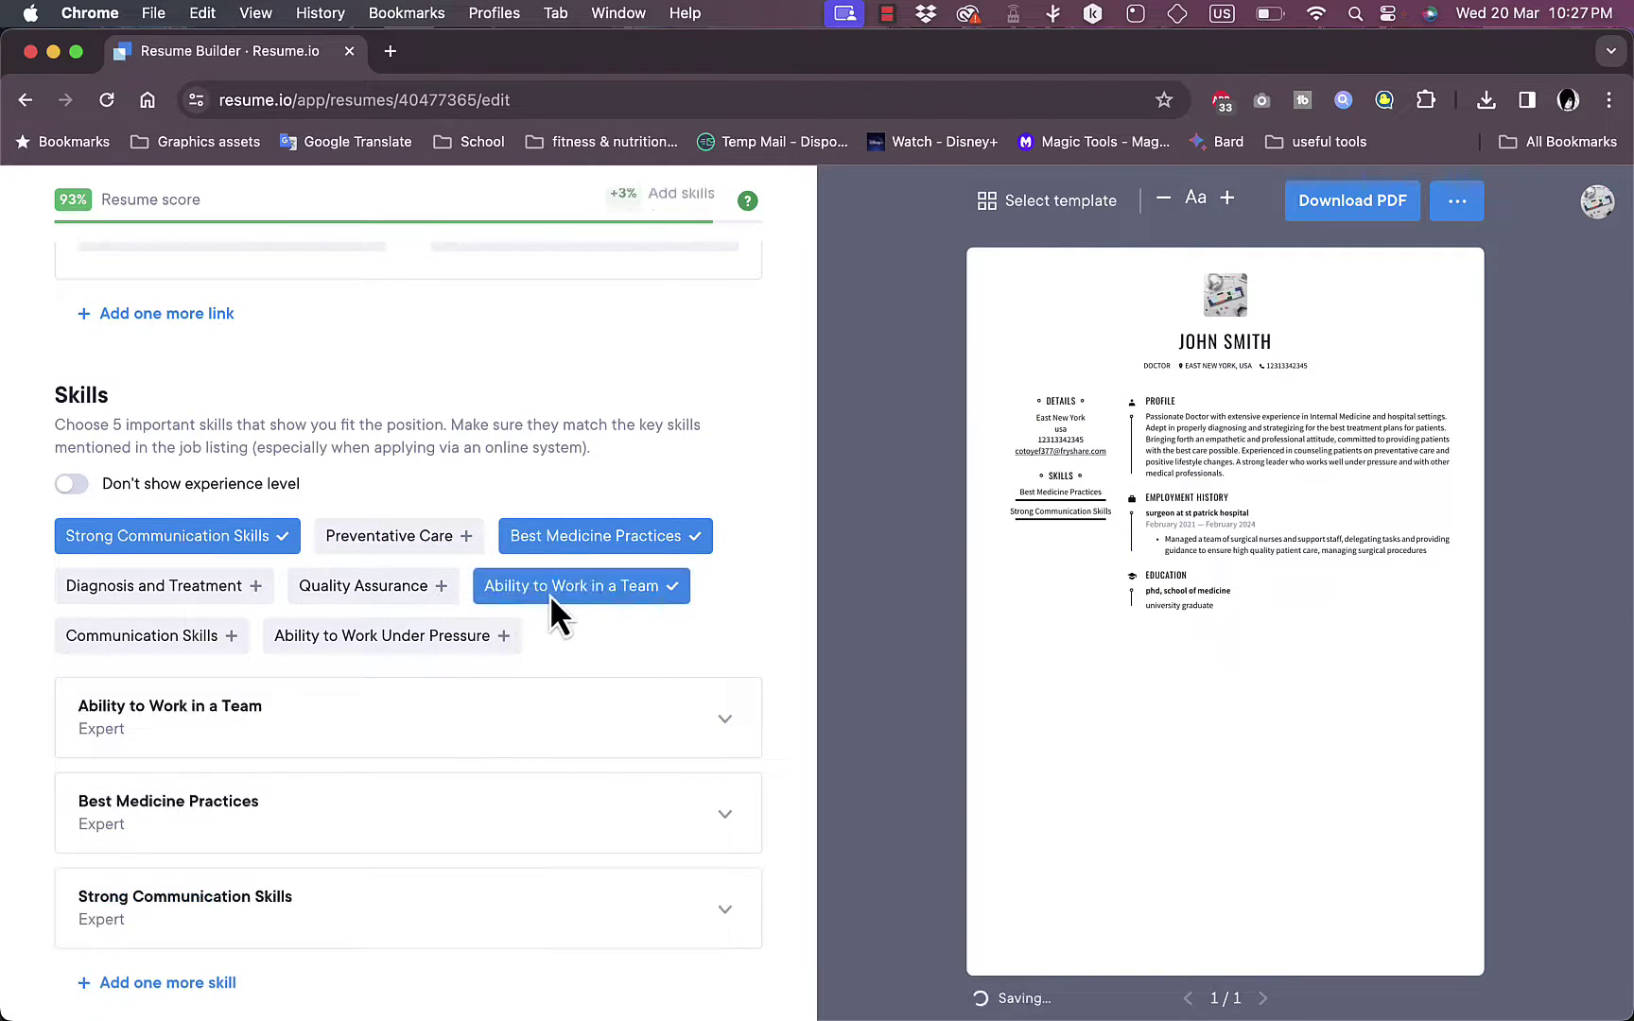
left_click(402, 586)
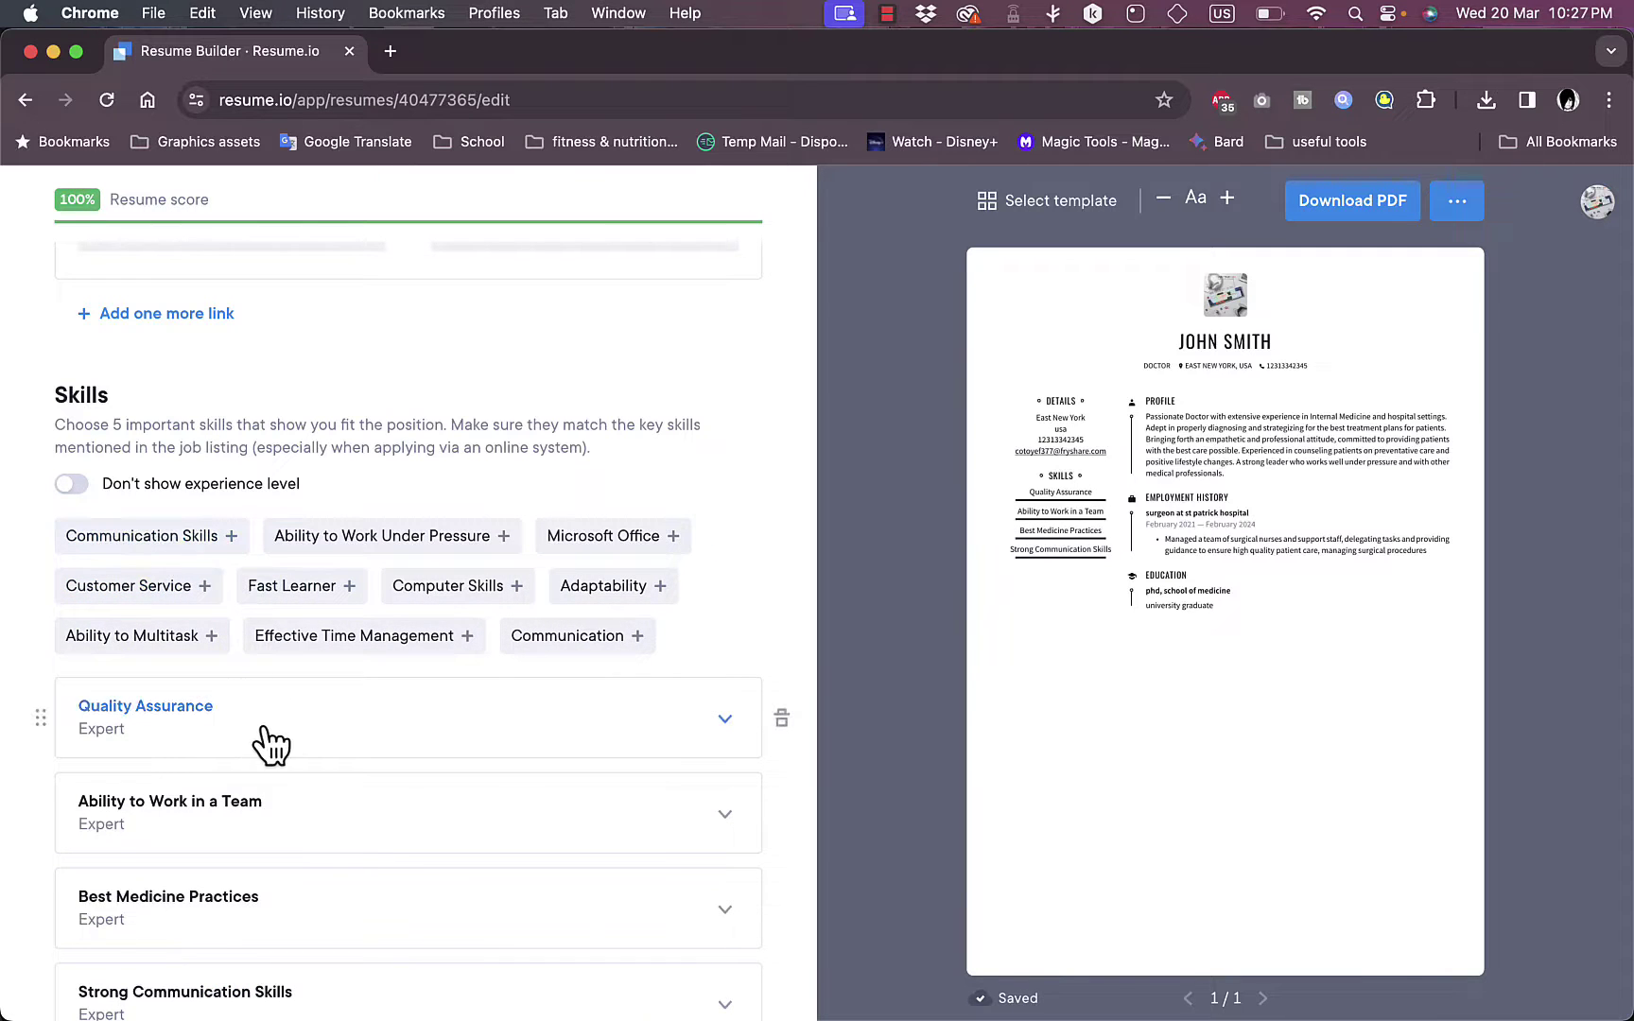
Expand Ability to Work in a Team and set its level to Experienced
scroll(314, 748, "down", 5)
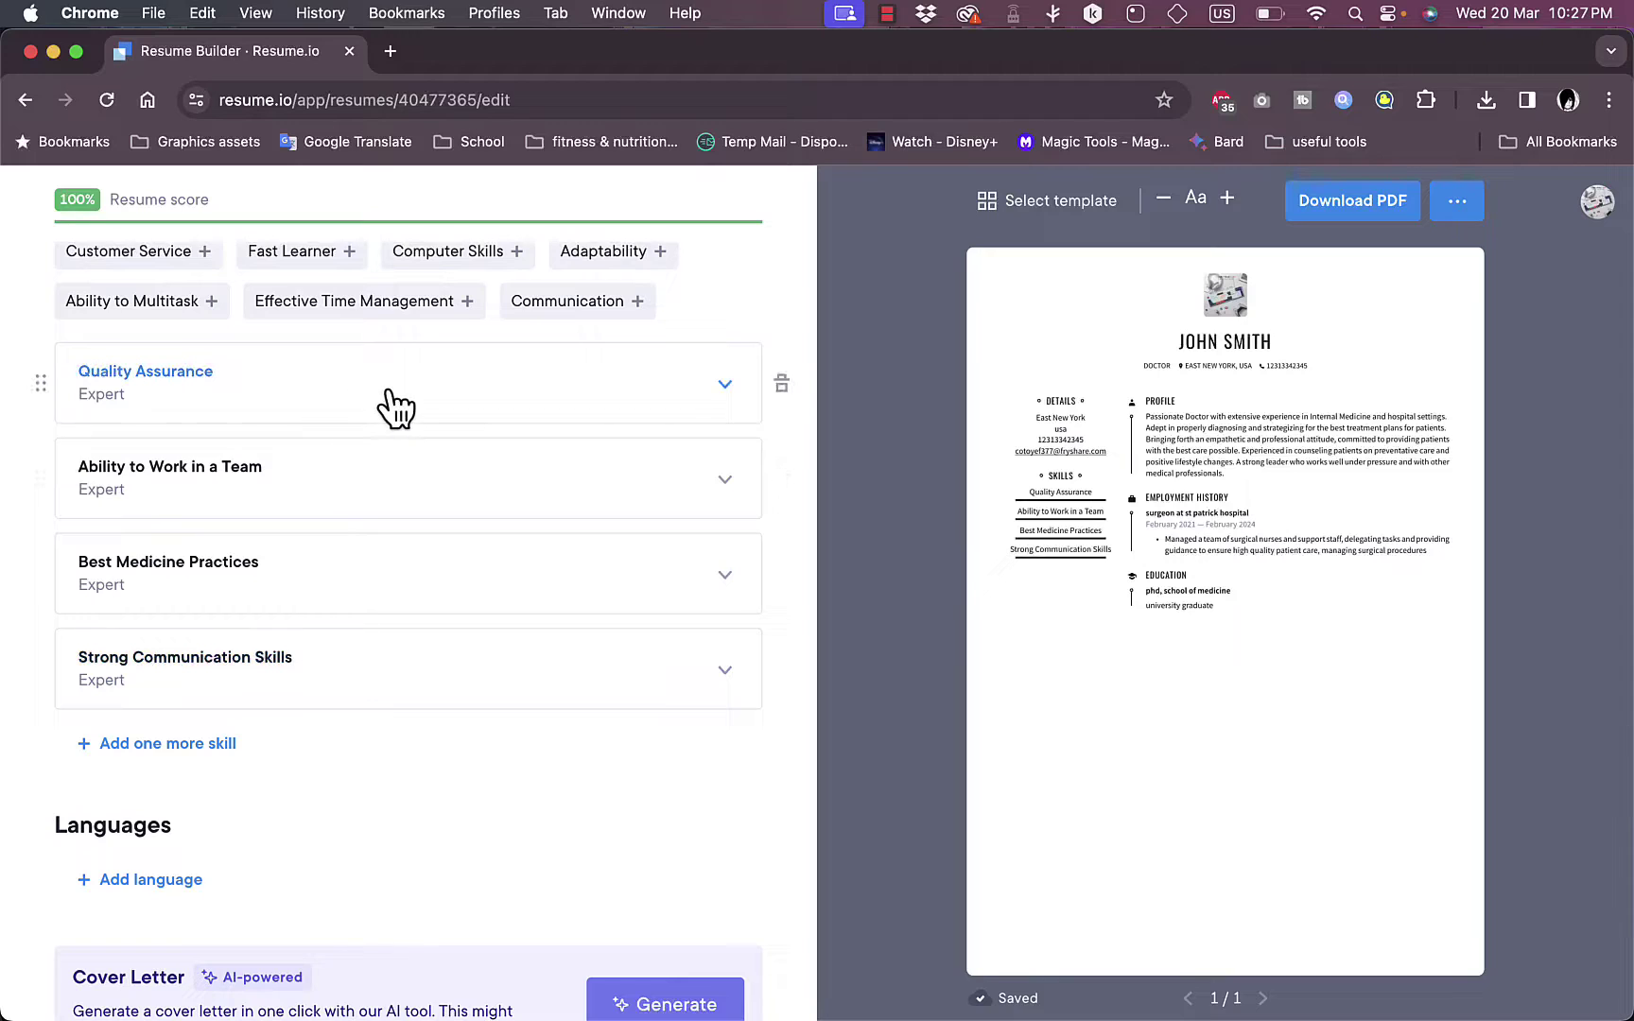
left_click(393, 407)
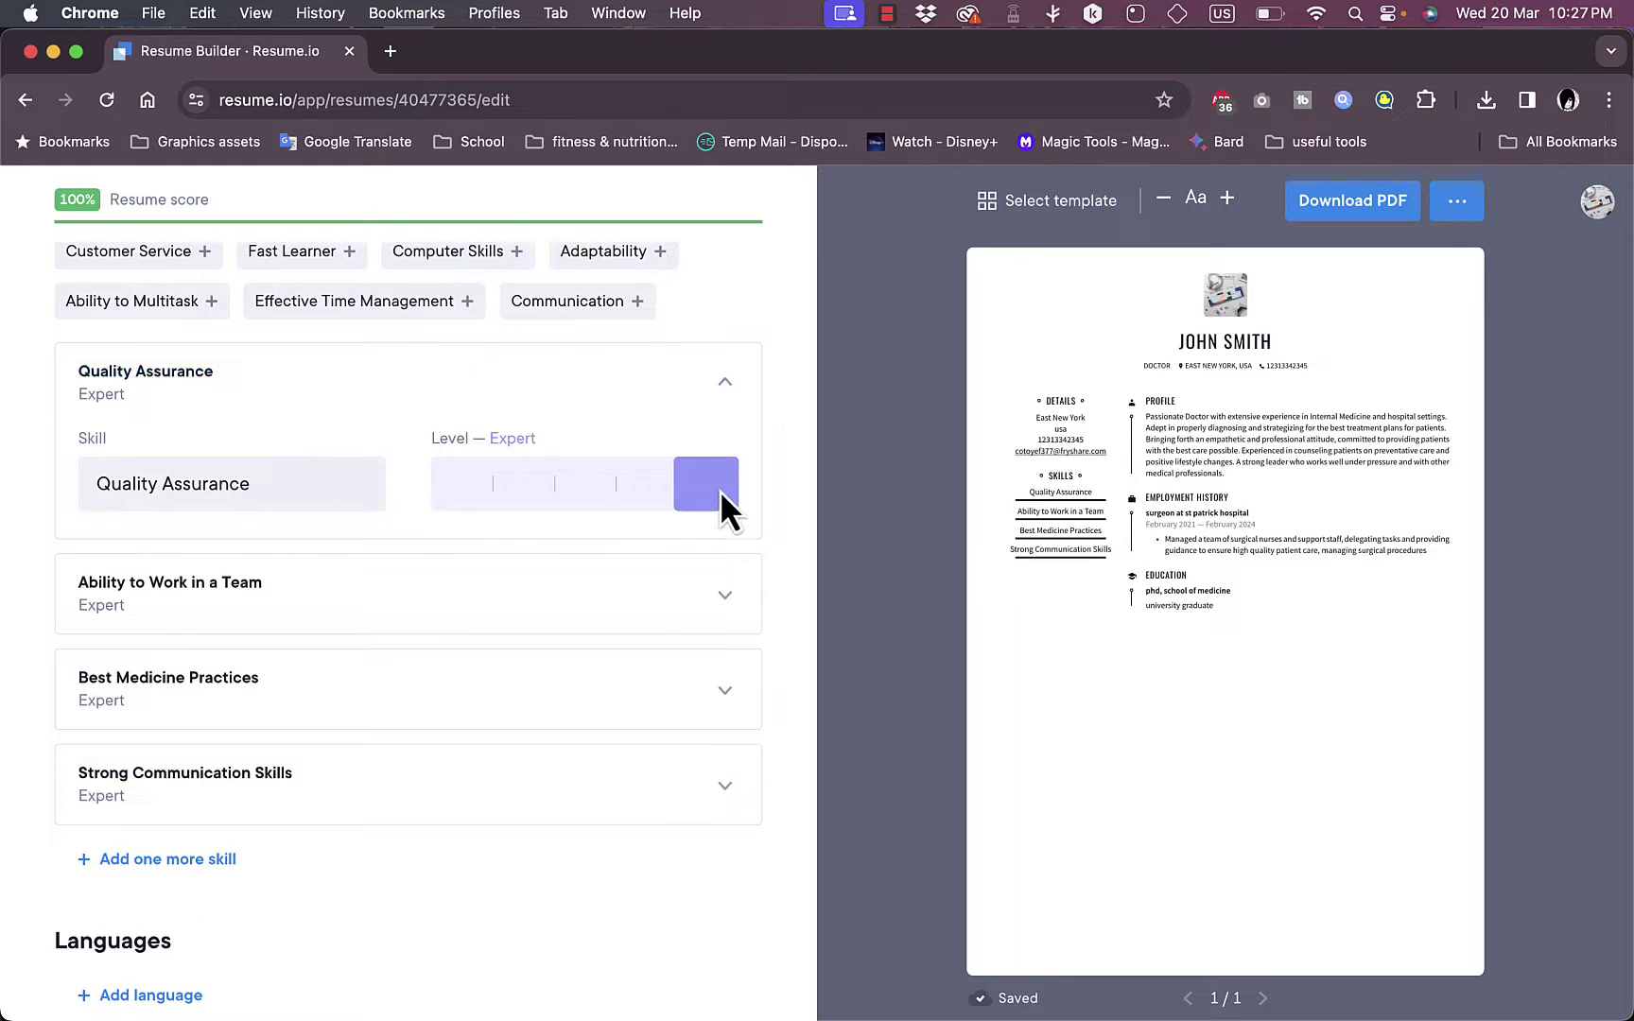
left_click(662, 582)
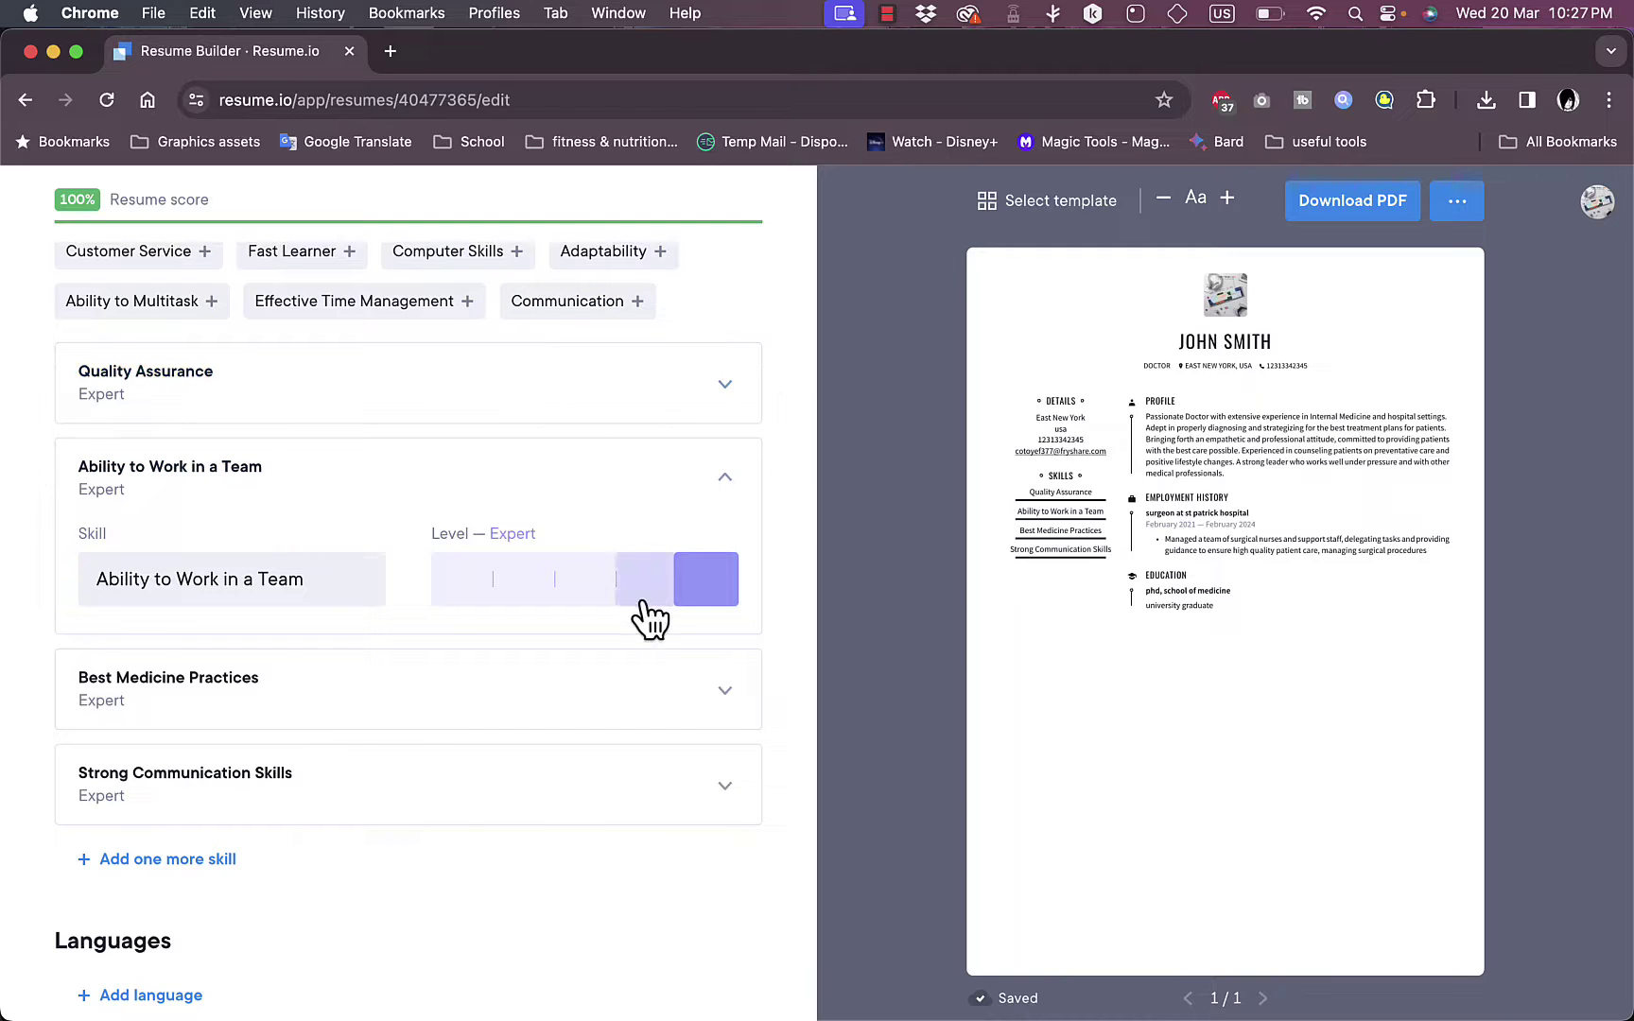
scroll(431, 444, "up", 5)
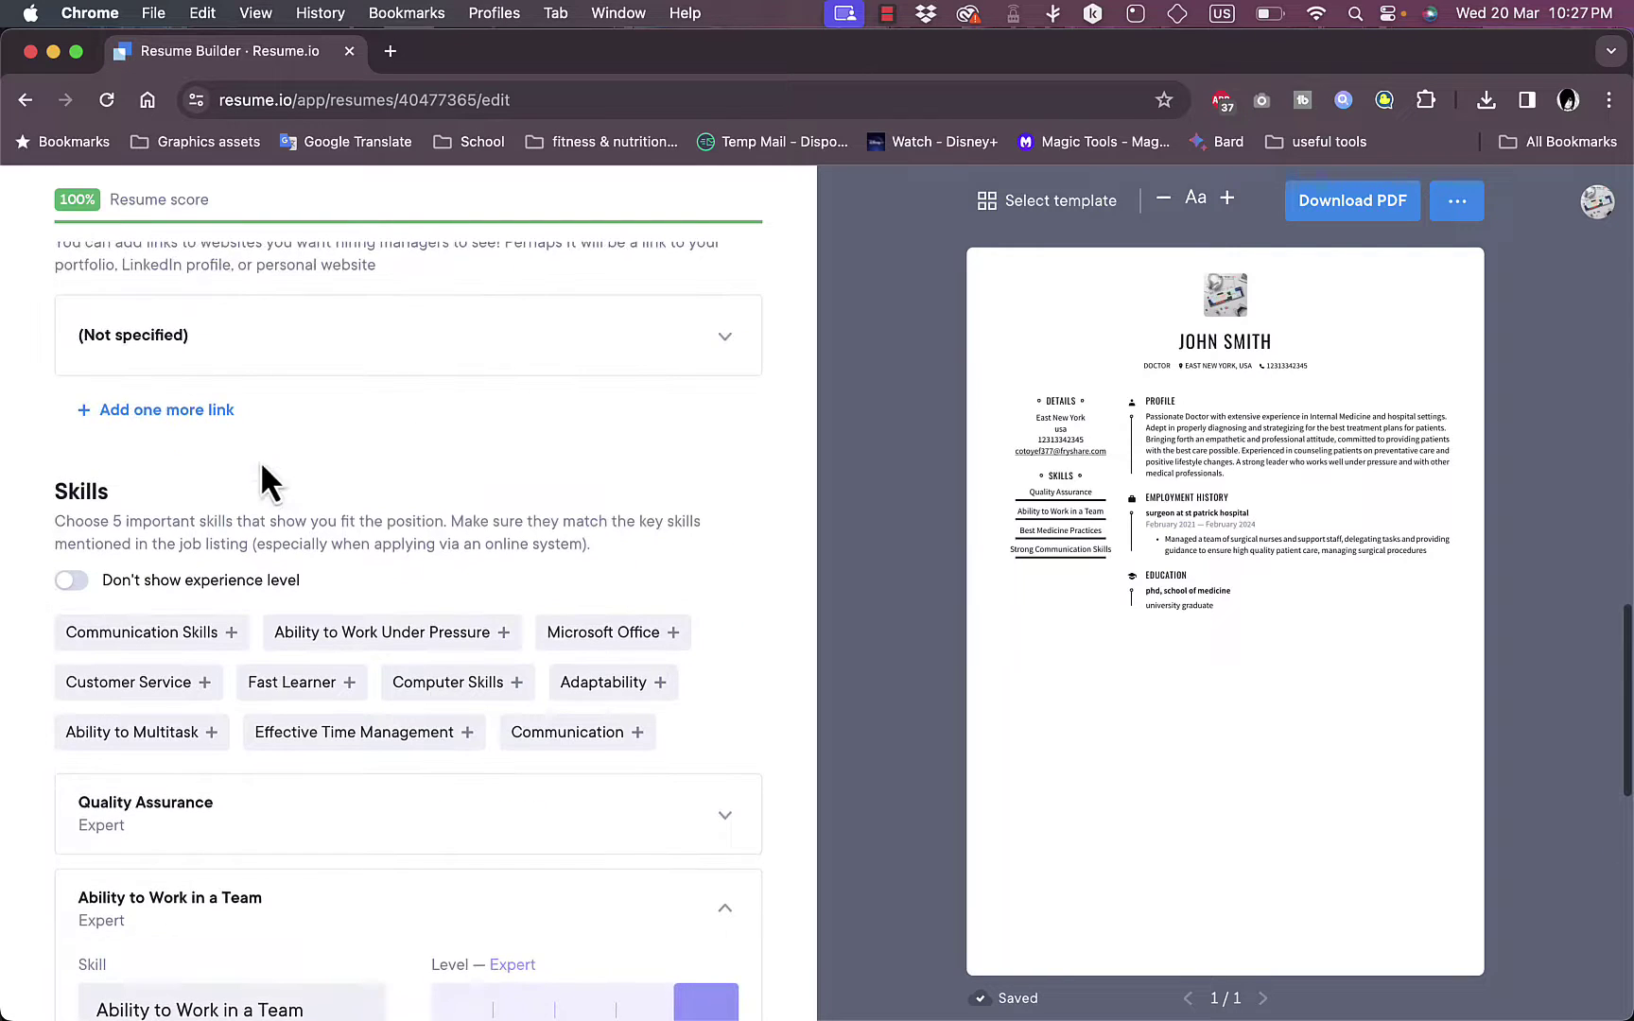
scroll(584, 591, "down", 5)
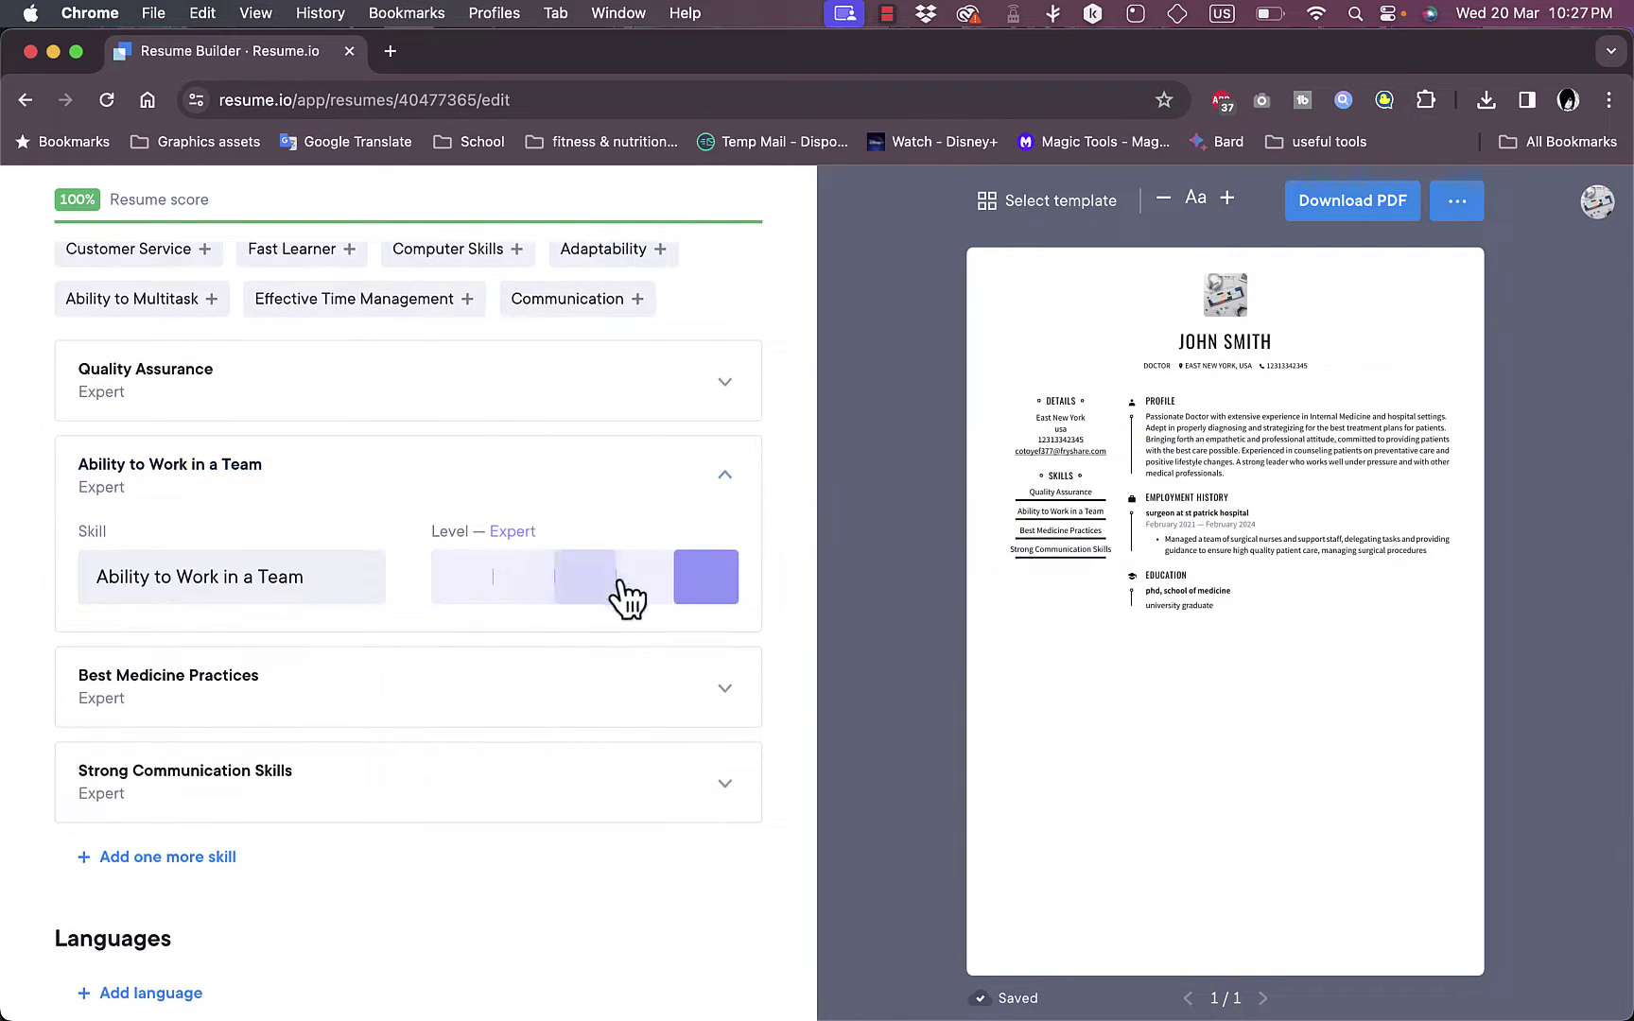
left_click(644, 585)
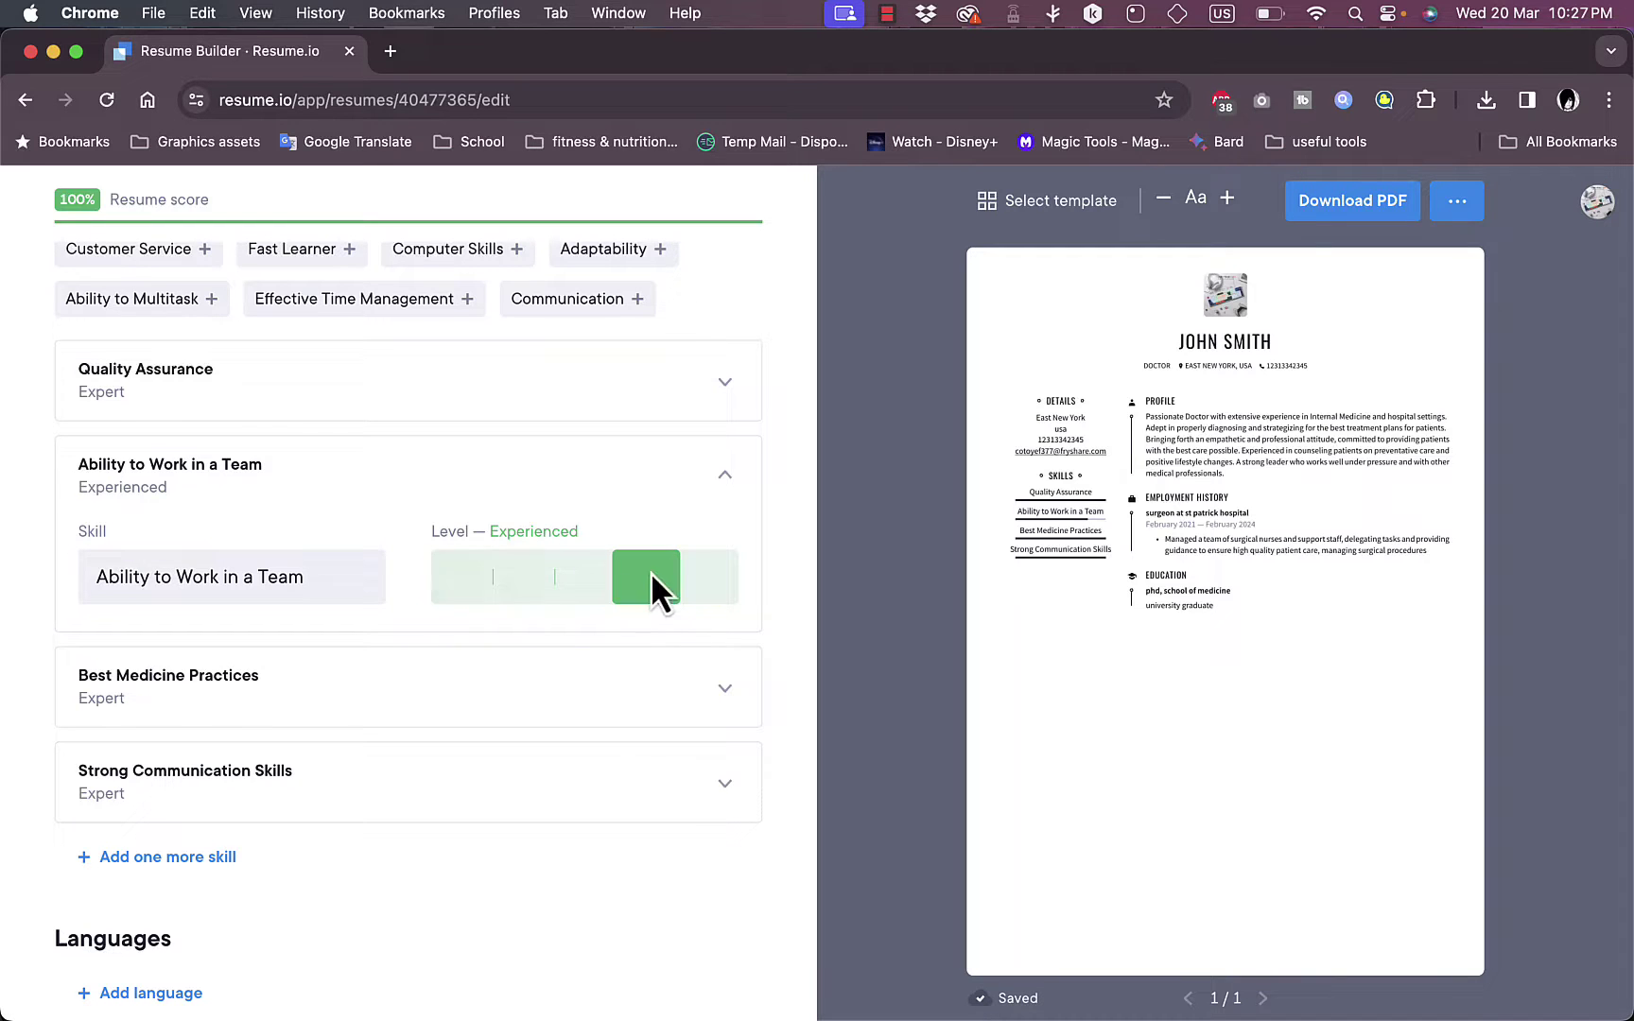
left_click(702, 590)
left_click(651, 584)
scroll(485, 522, "down", 6)
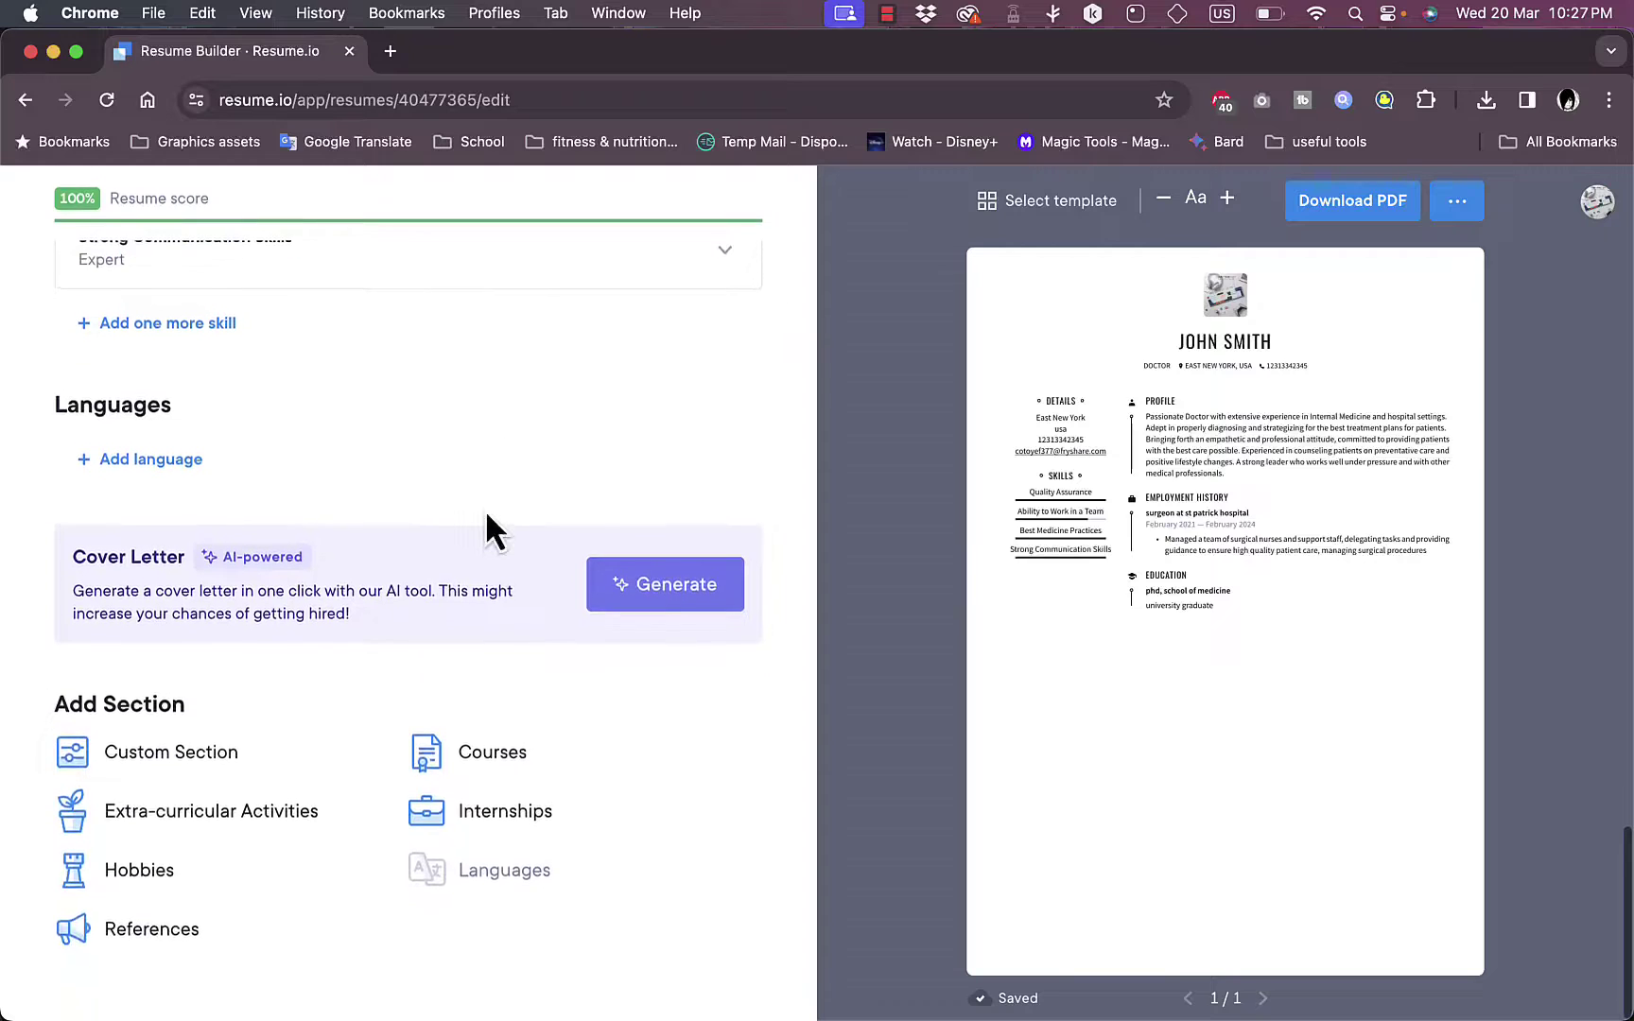
Add the language english with the Very good command level
left_click(163, 461)
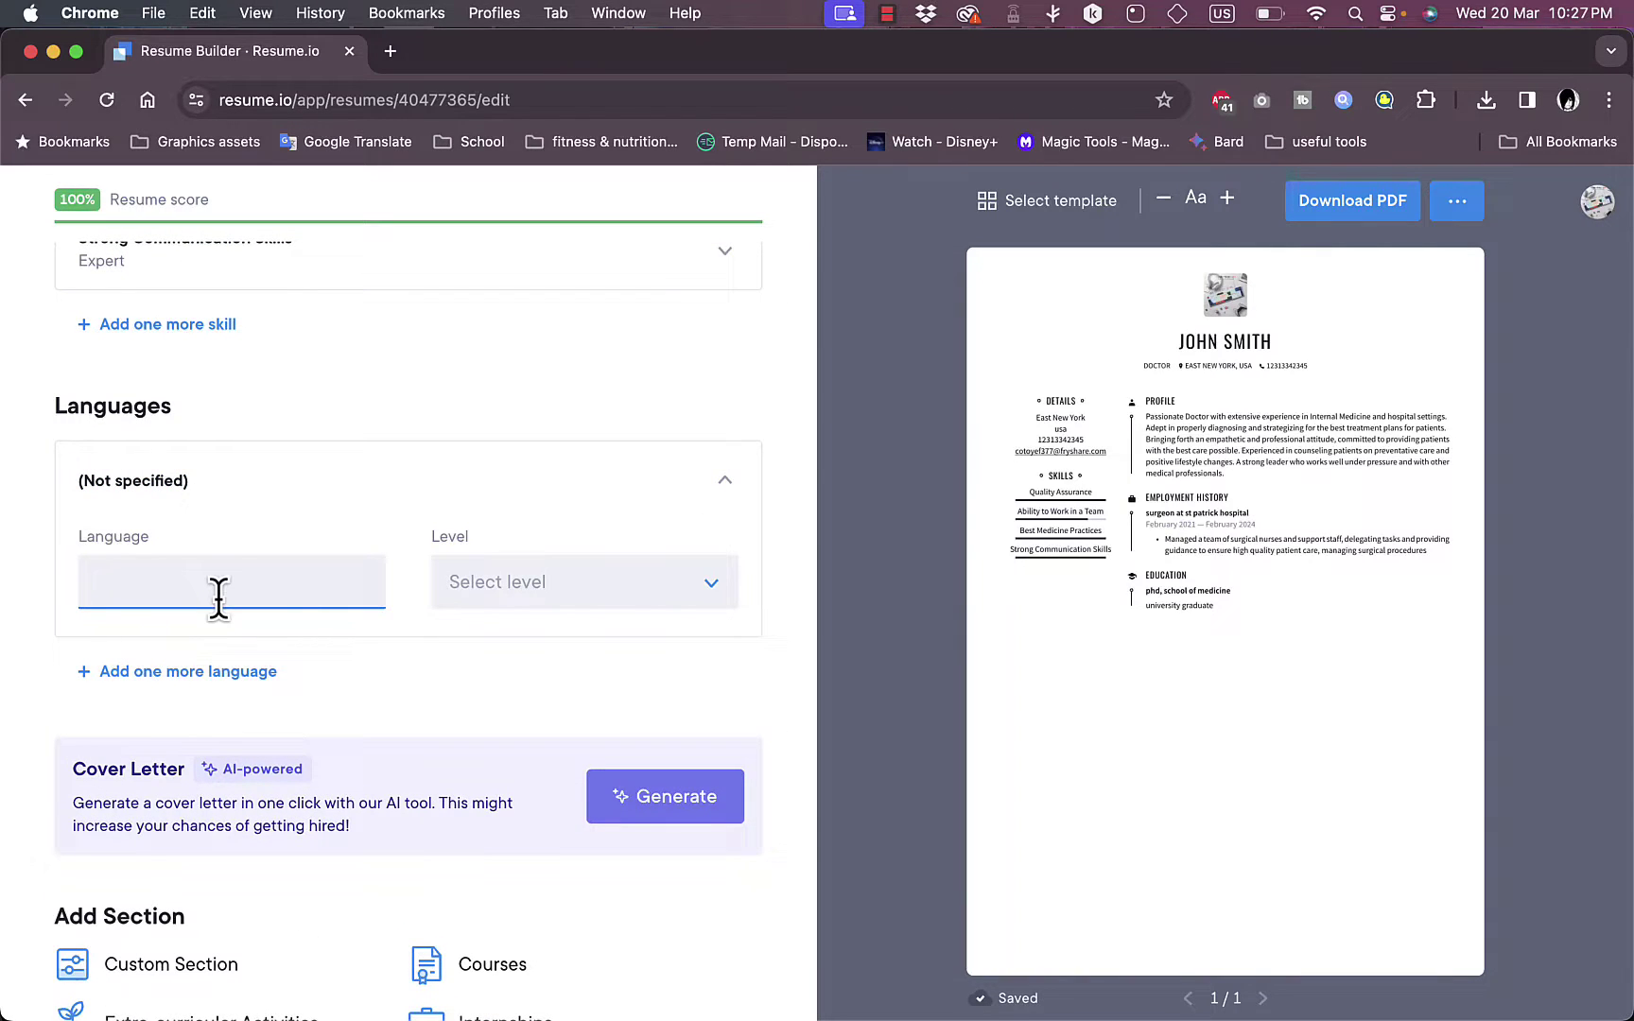
type("english")
left_click(566, 592)
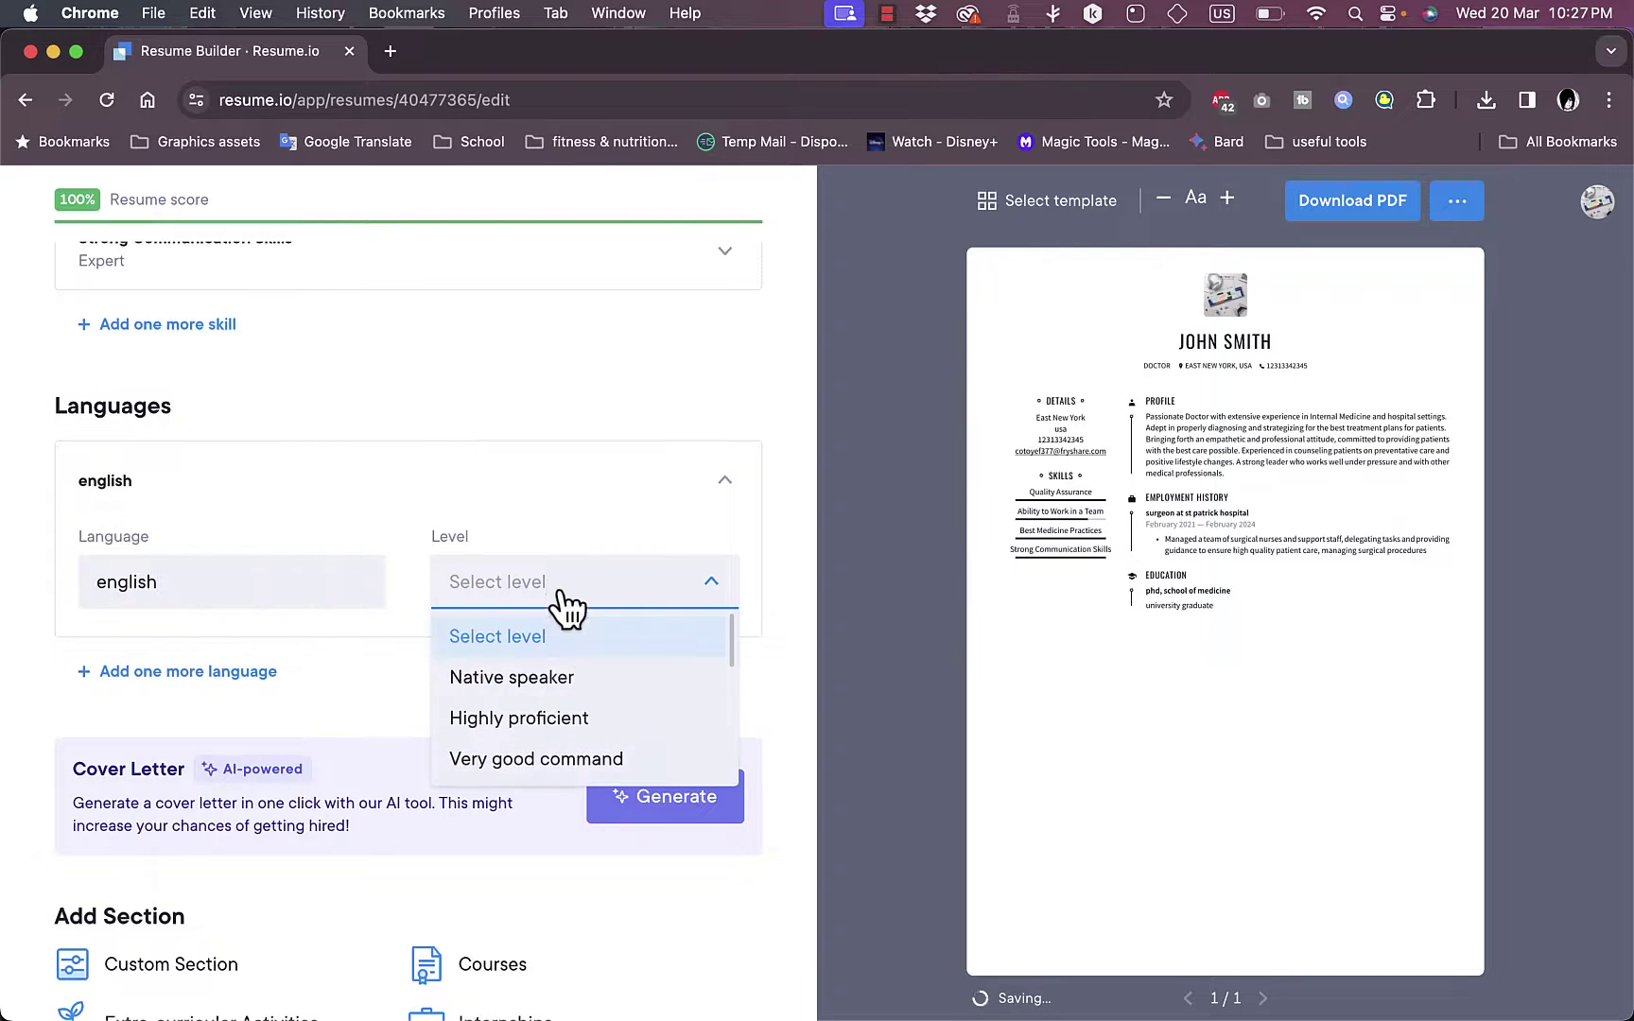
left_click(605, 761)
Add a second language, spanish, at the Native speaker level
left_click(193, 673)
left_click(186, 673)
type("spanish")
left_click(532, 701)
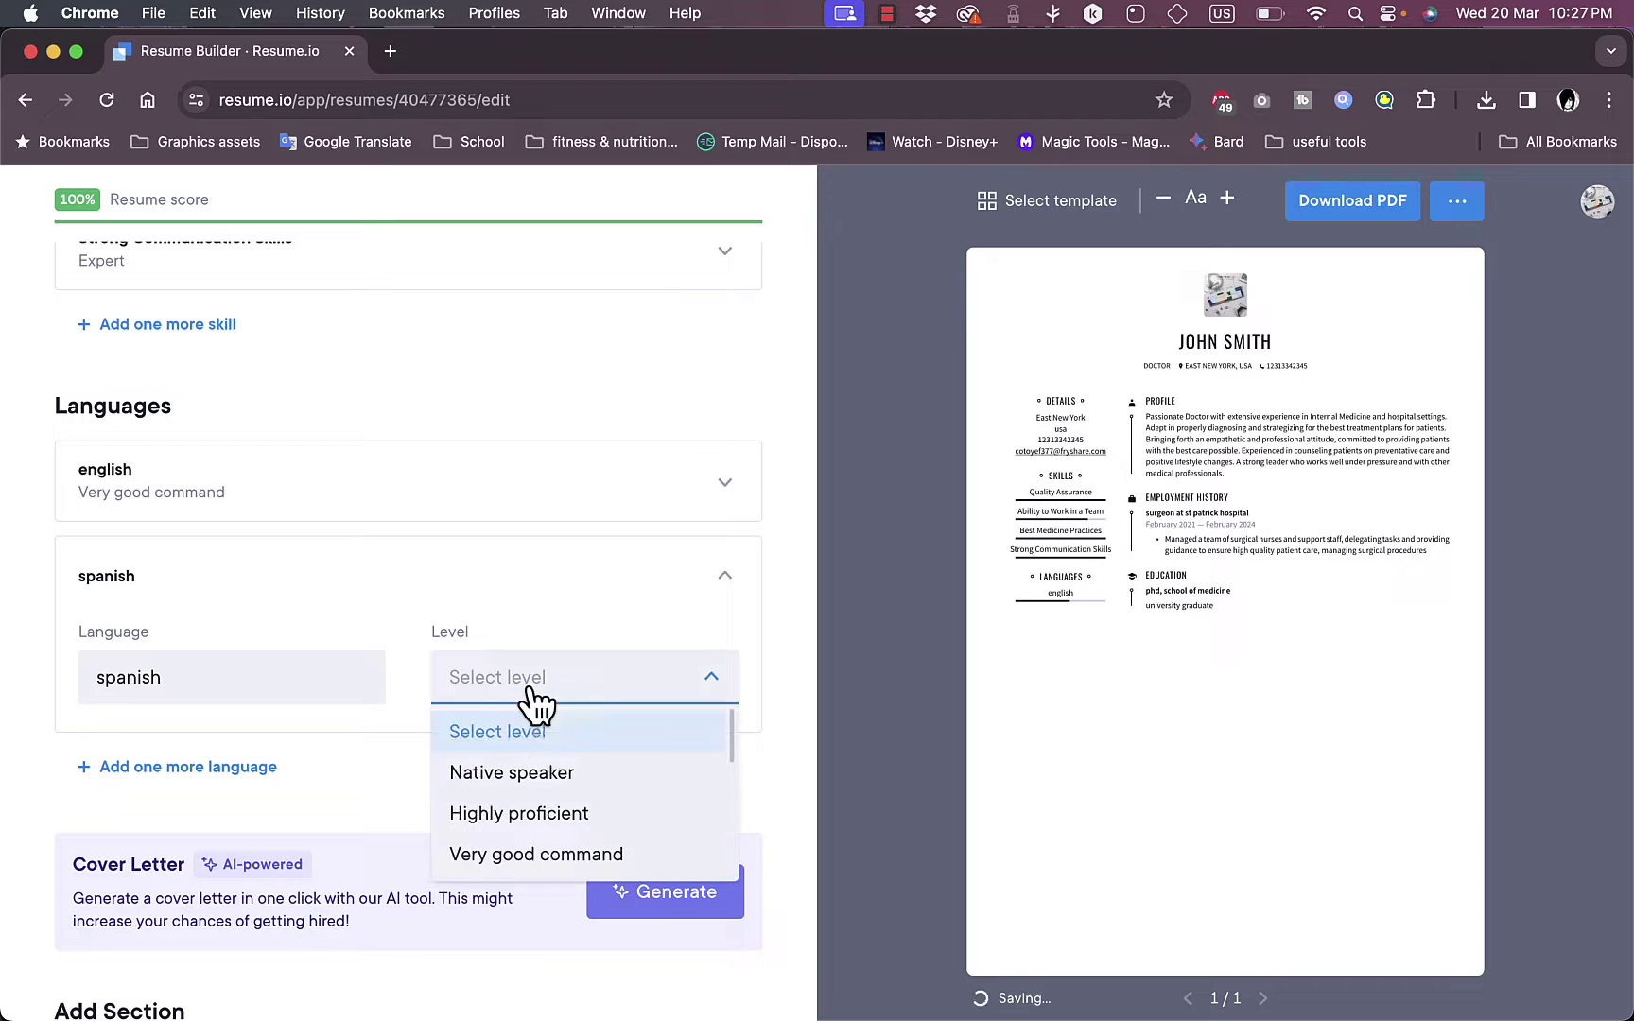
left_click(564, 790)
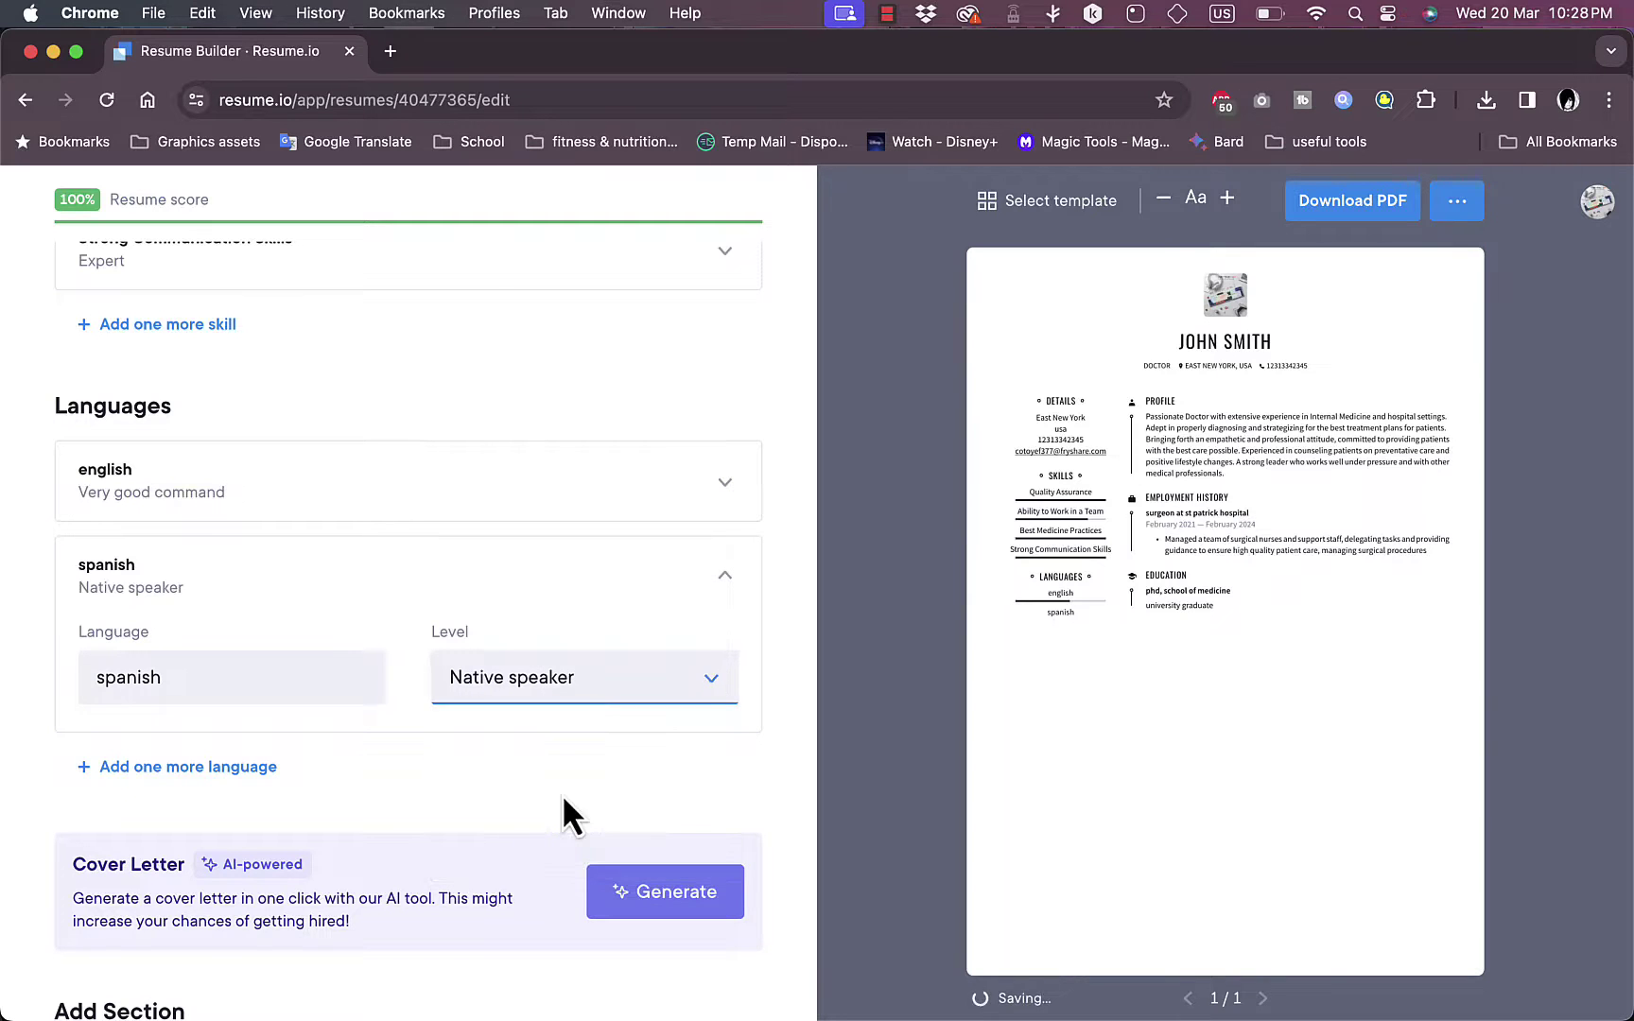
scroll(335, 812, "down", 3)
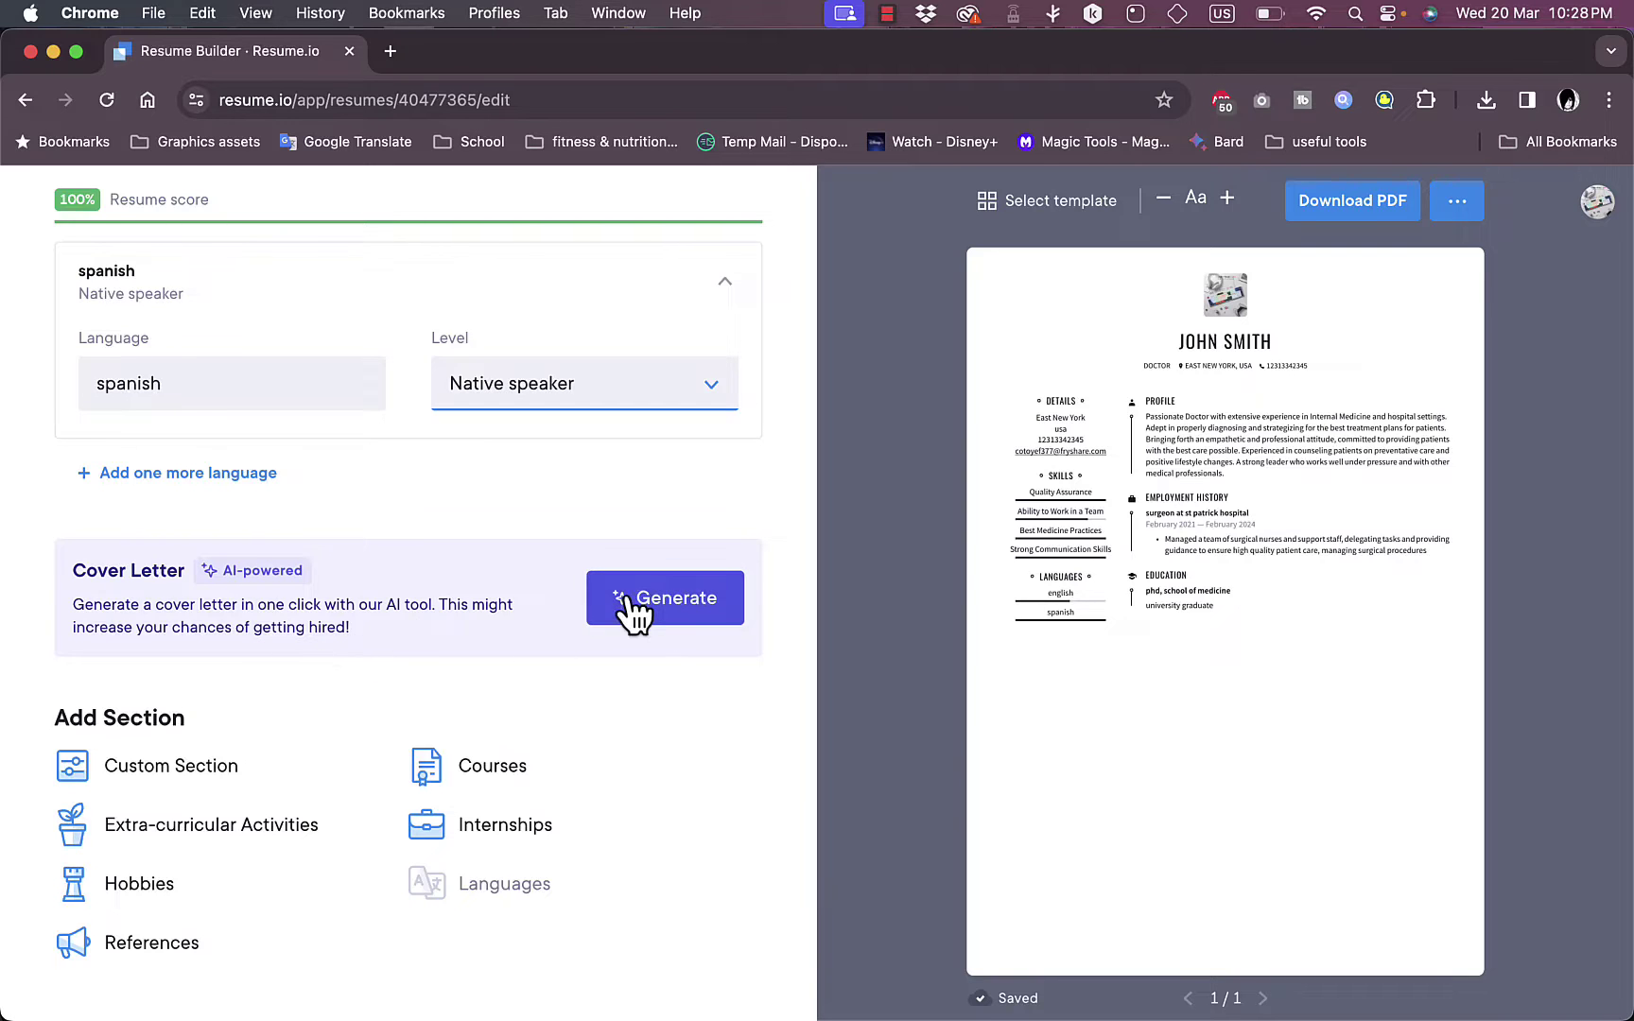
left_click(626, 598)
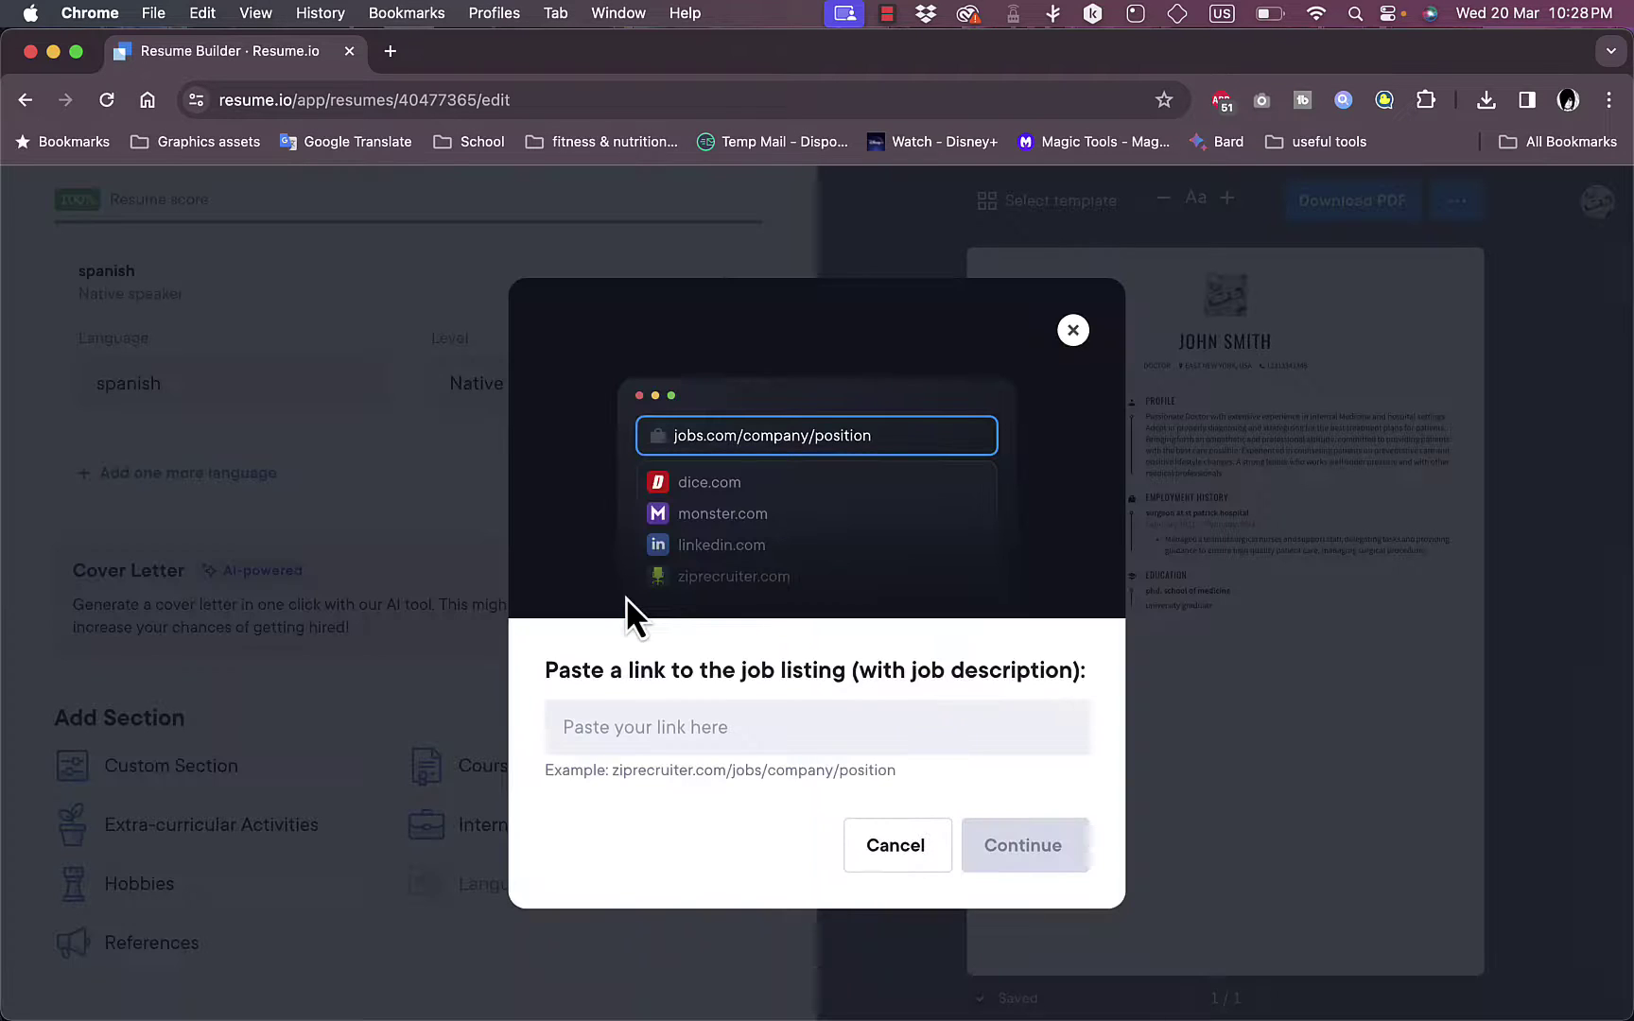
left_click(895, 851)
scroll(345, 740, "down", 1)
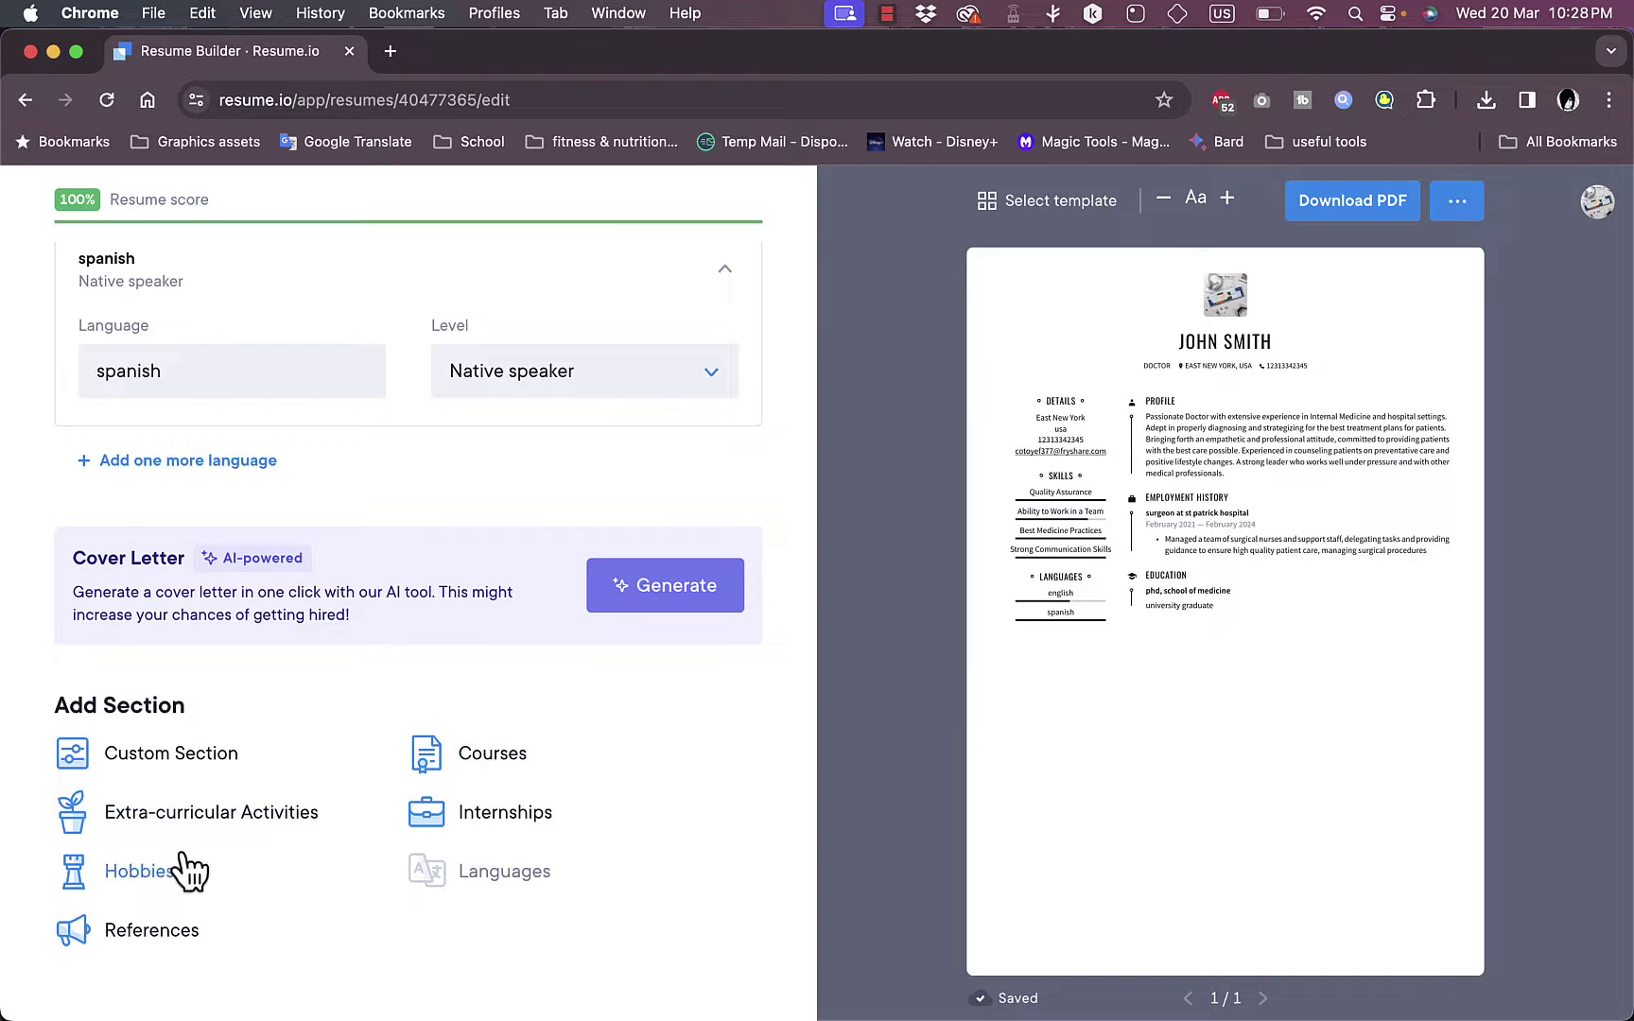
Add a Courses entry: first aid course at medical institution
left_click(463, 763)
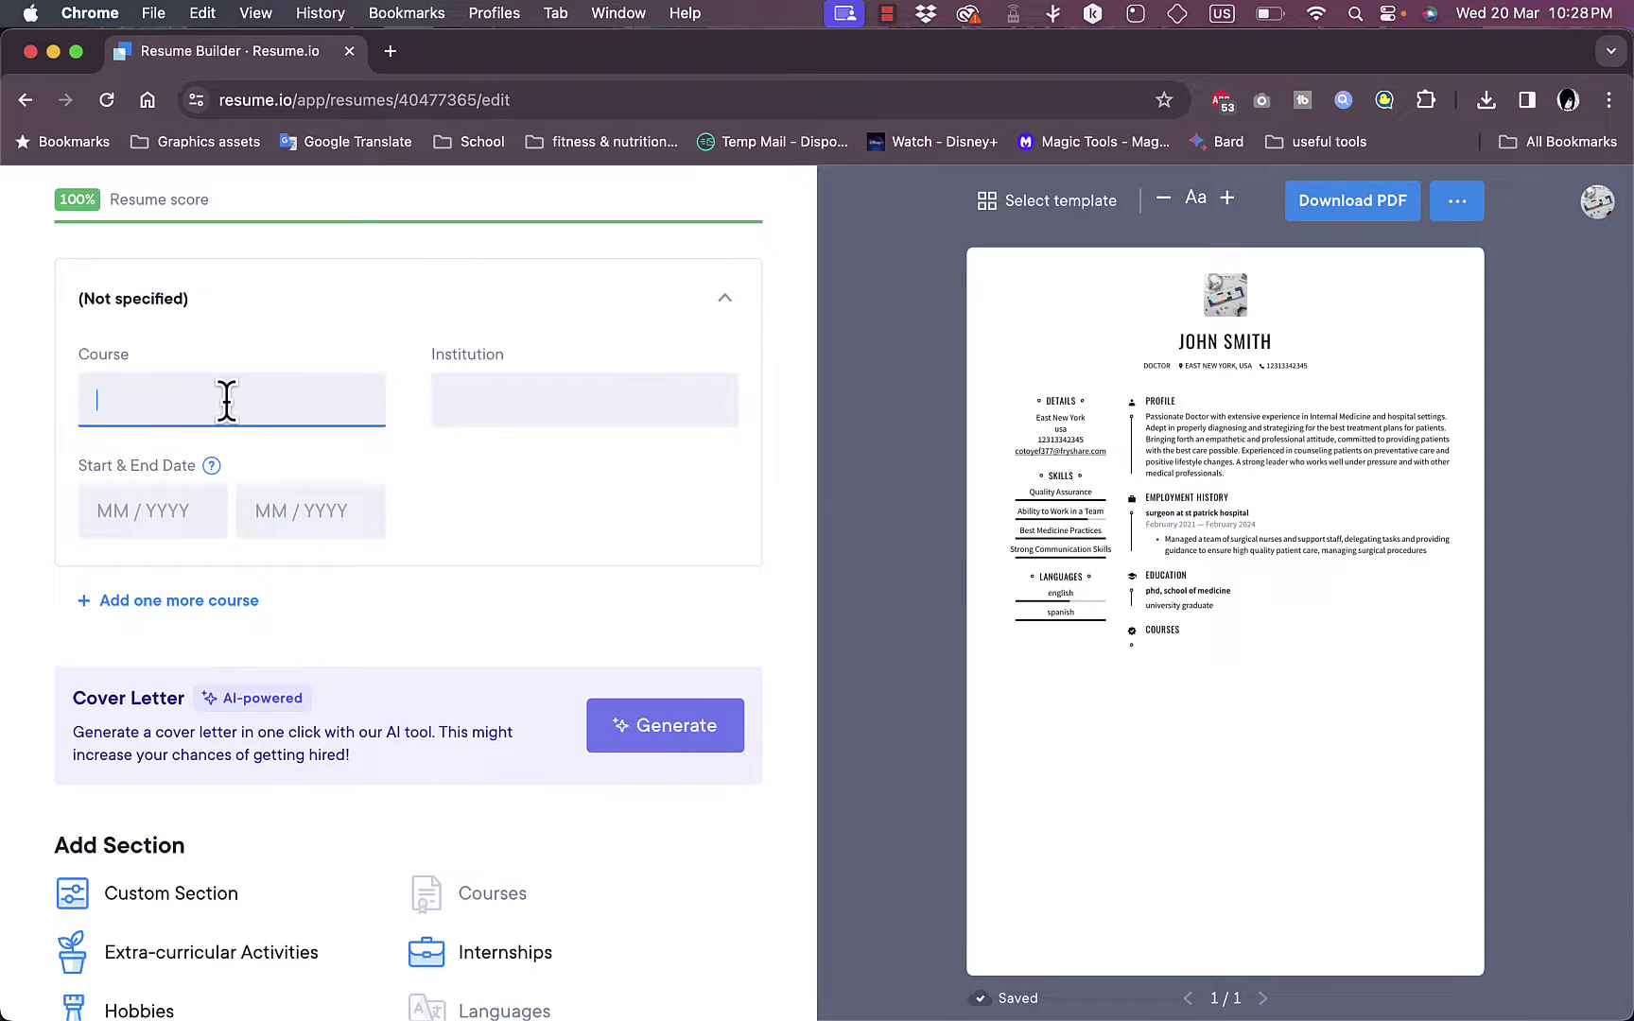
type("first a")
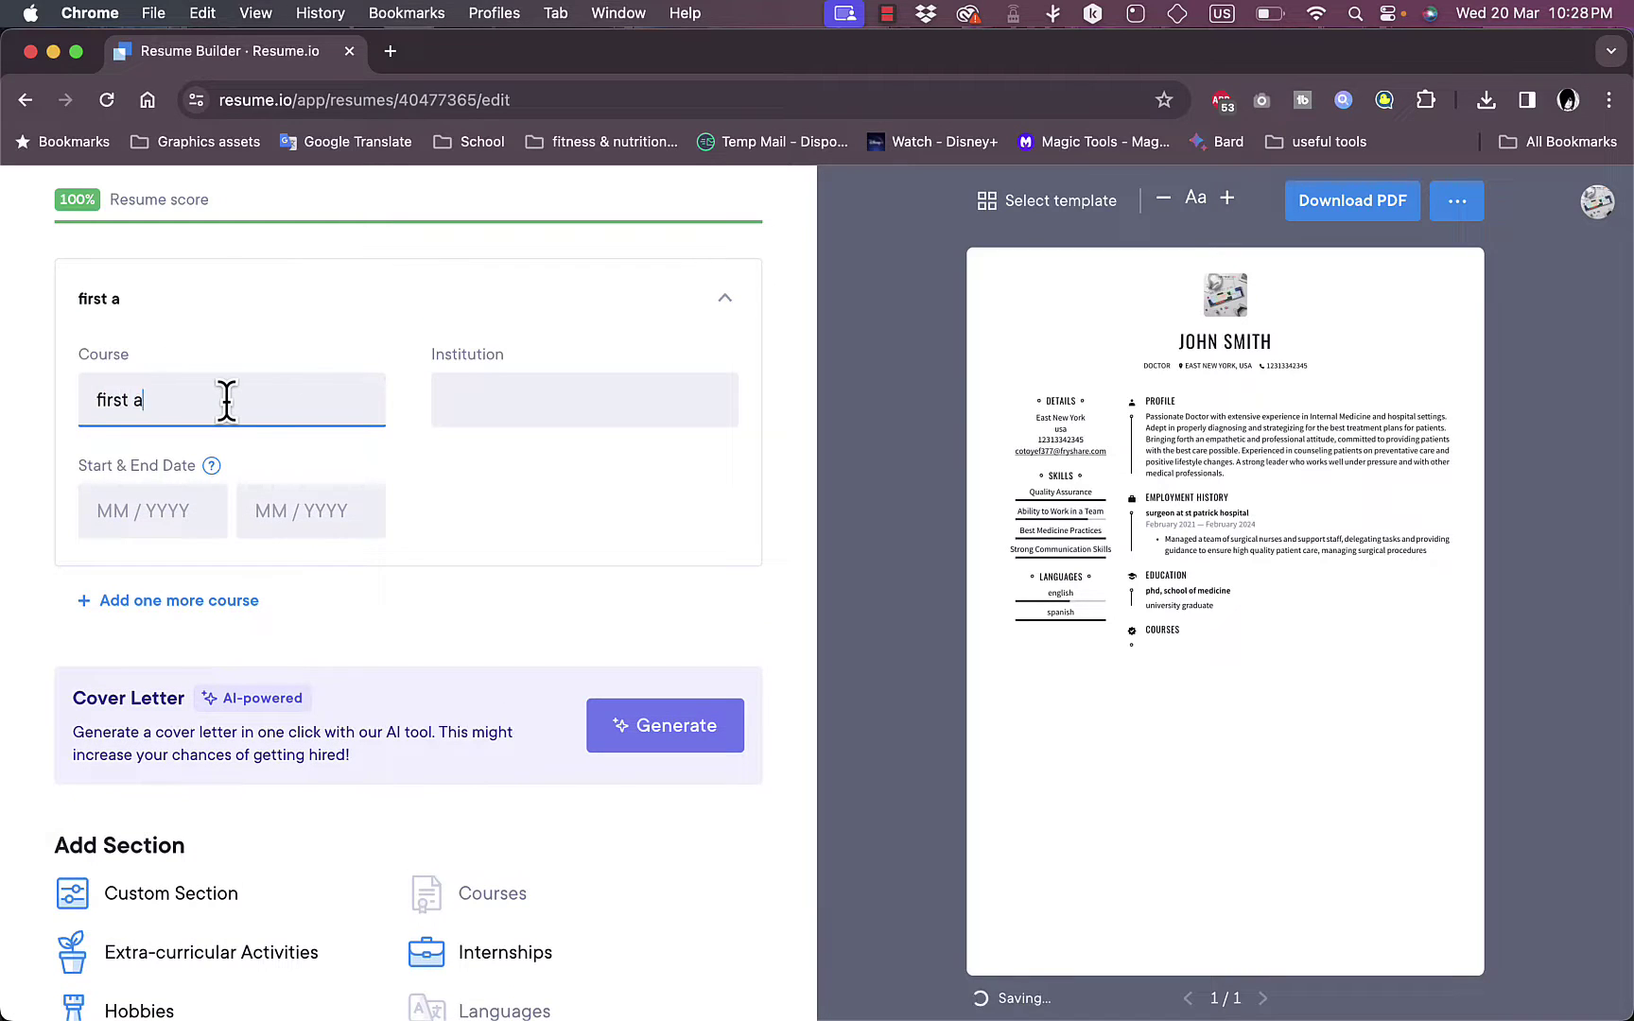
type("id course")
left_click(523, 399)
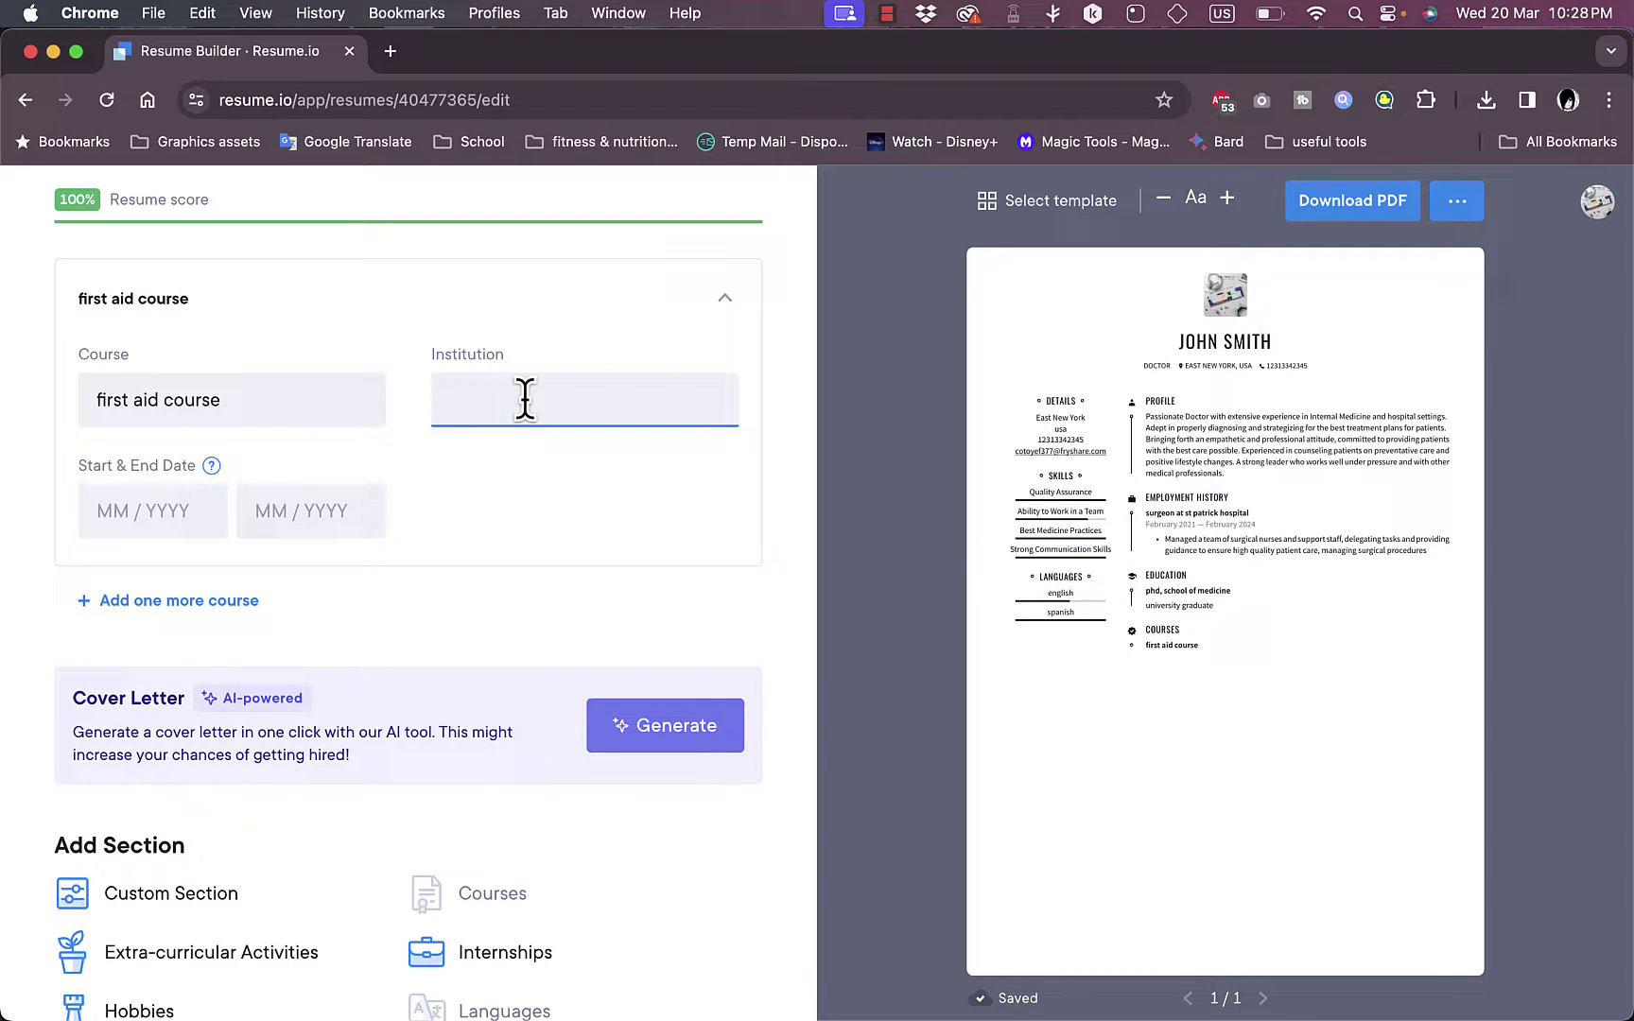
type("medical institution")
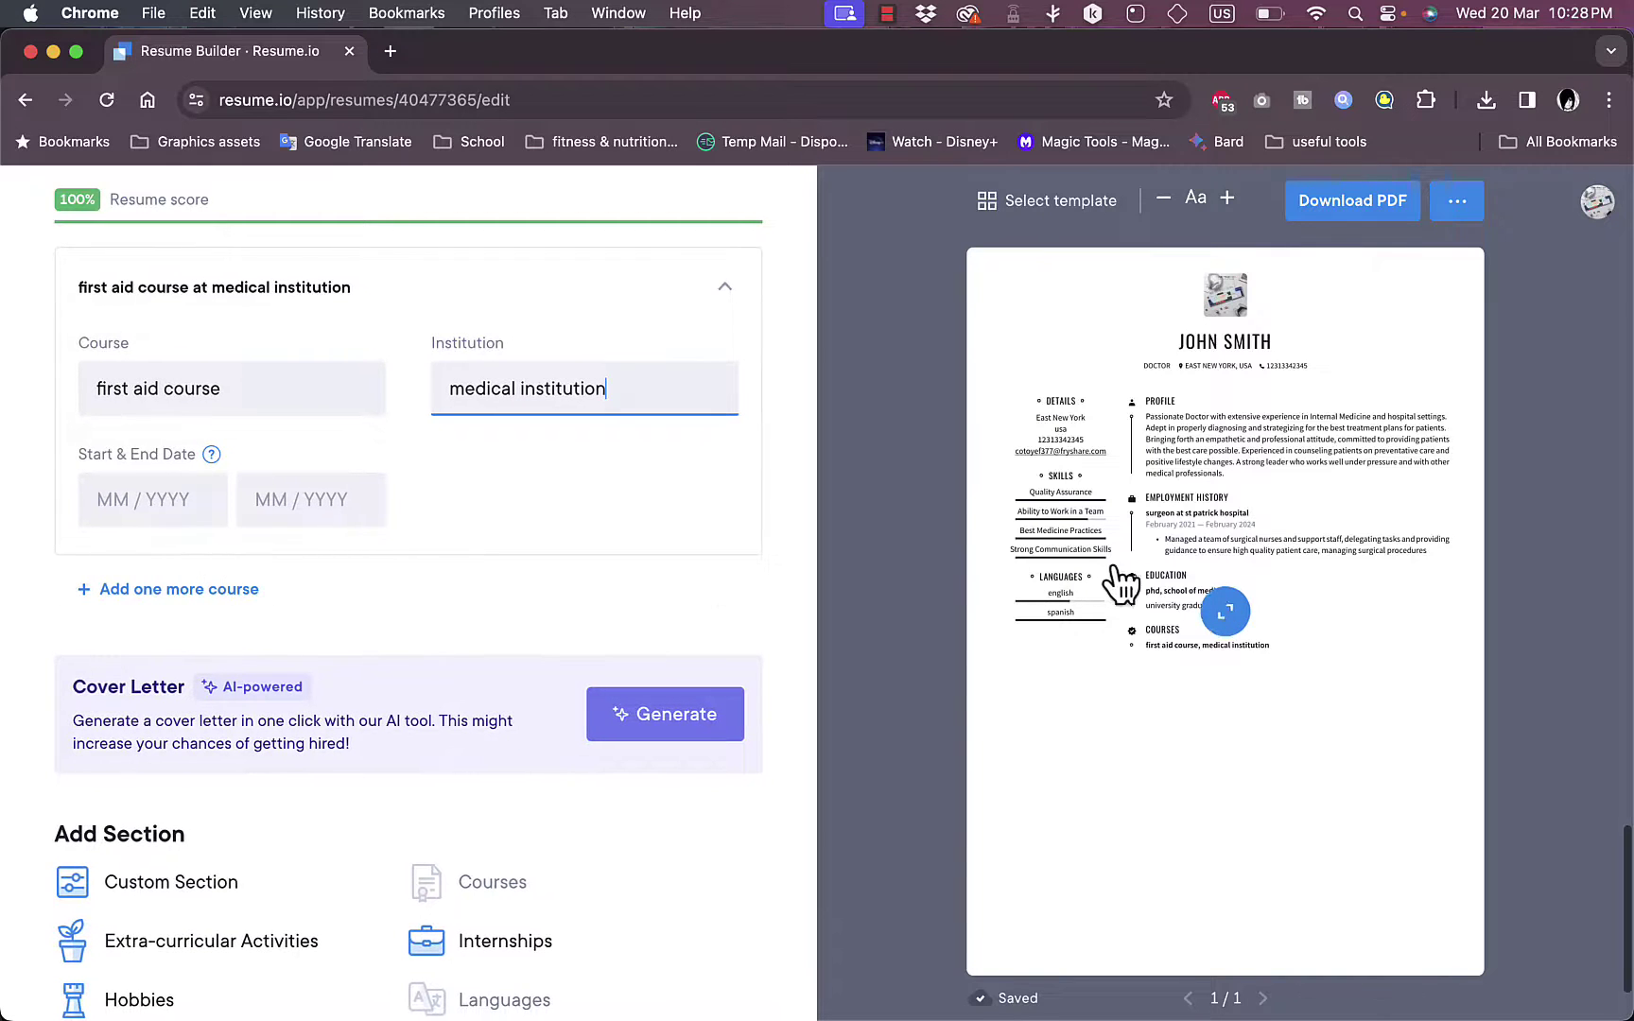
scroll(1185, 522, "down", 3)
left_click(1184, 518)
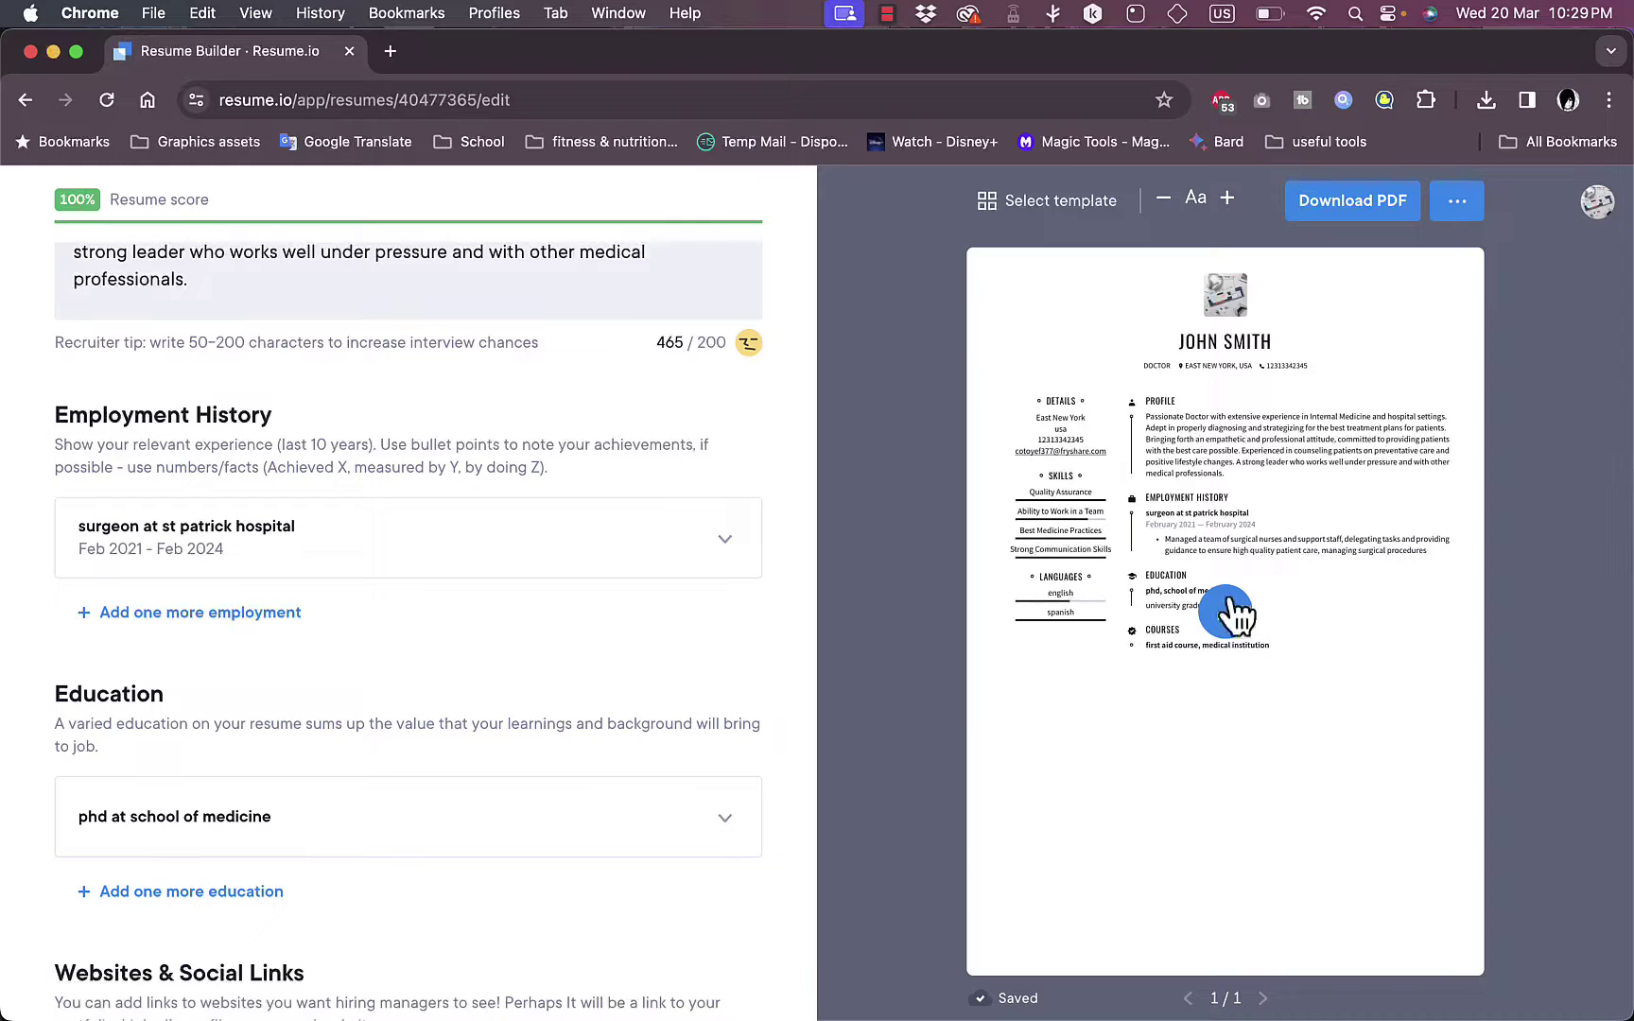
scroll(1242, 452, "down", 12)
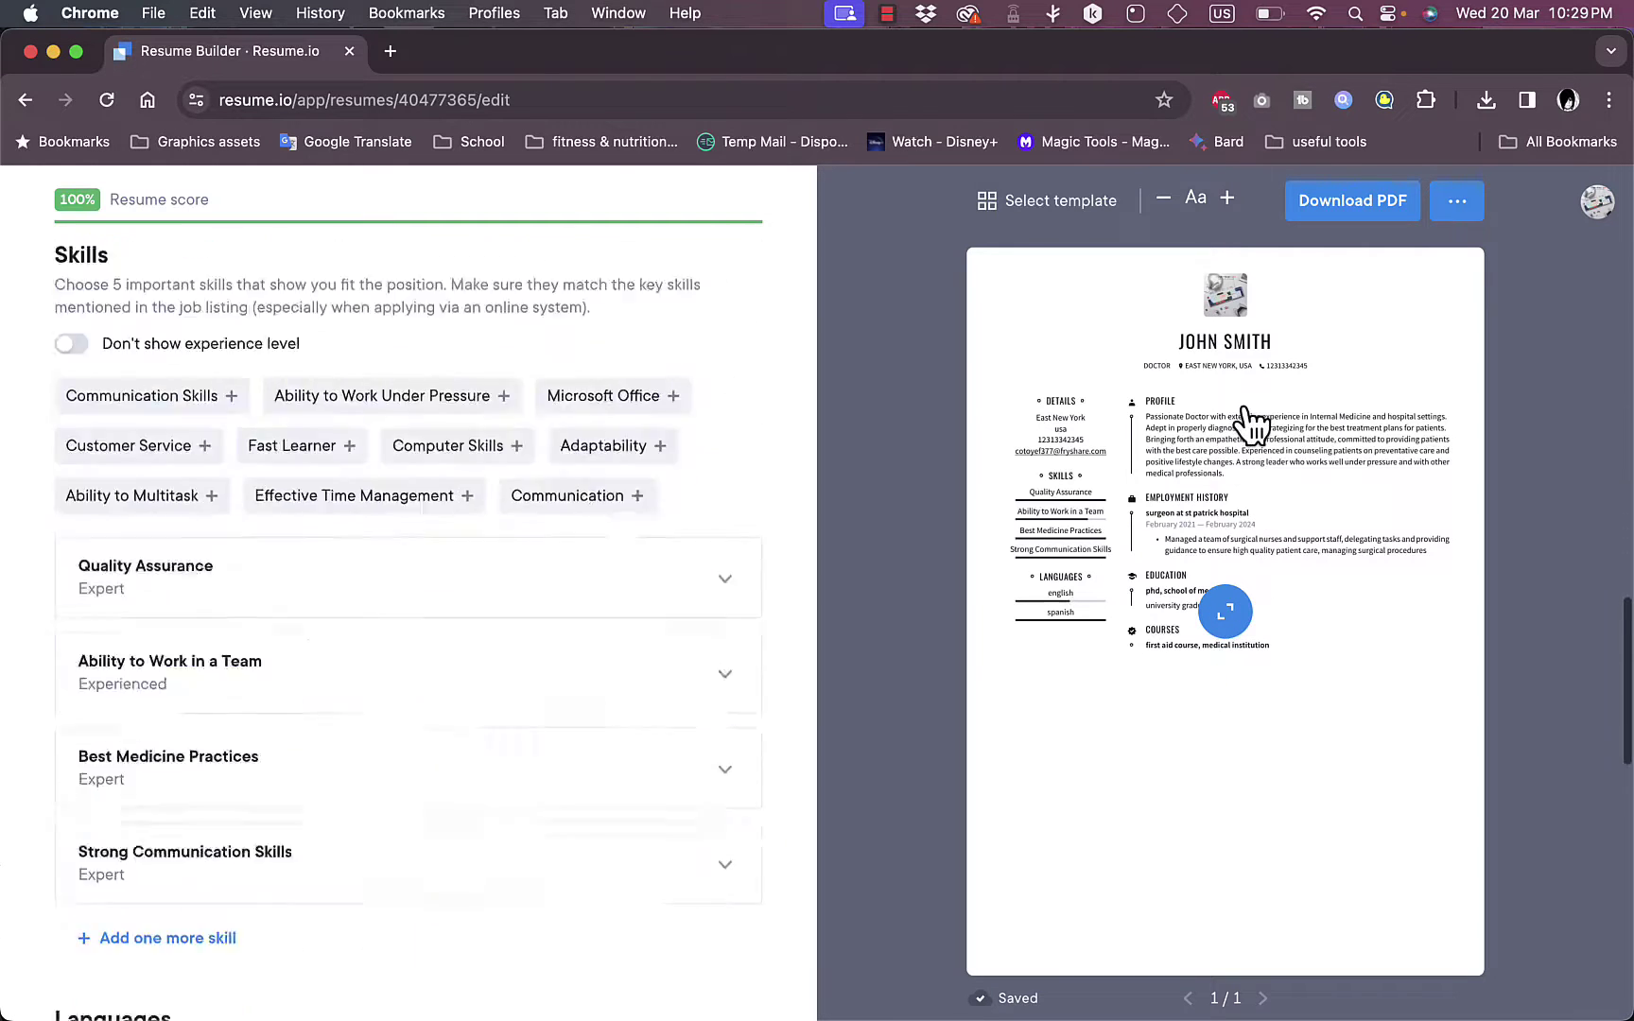
scroll(438, 576, "down", 10)
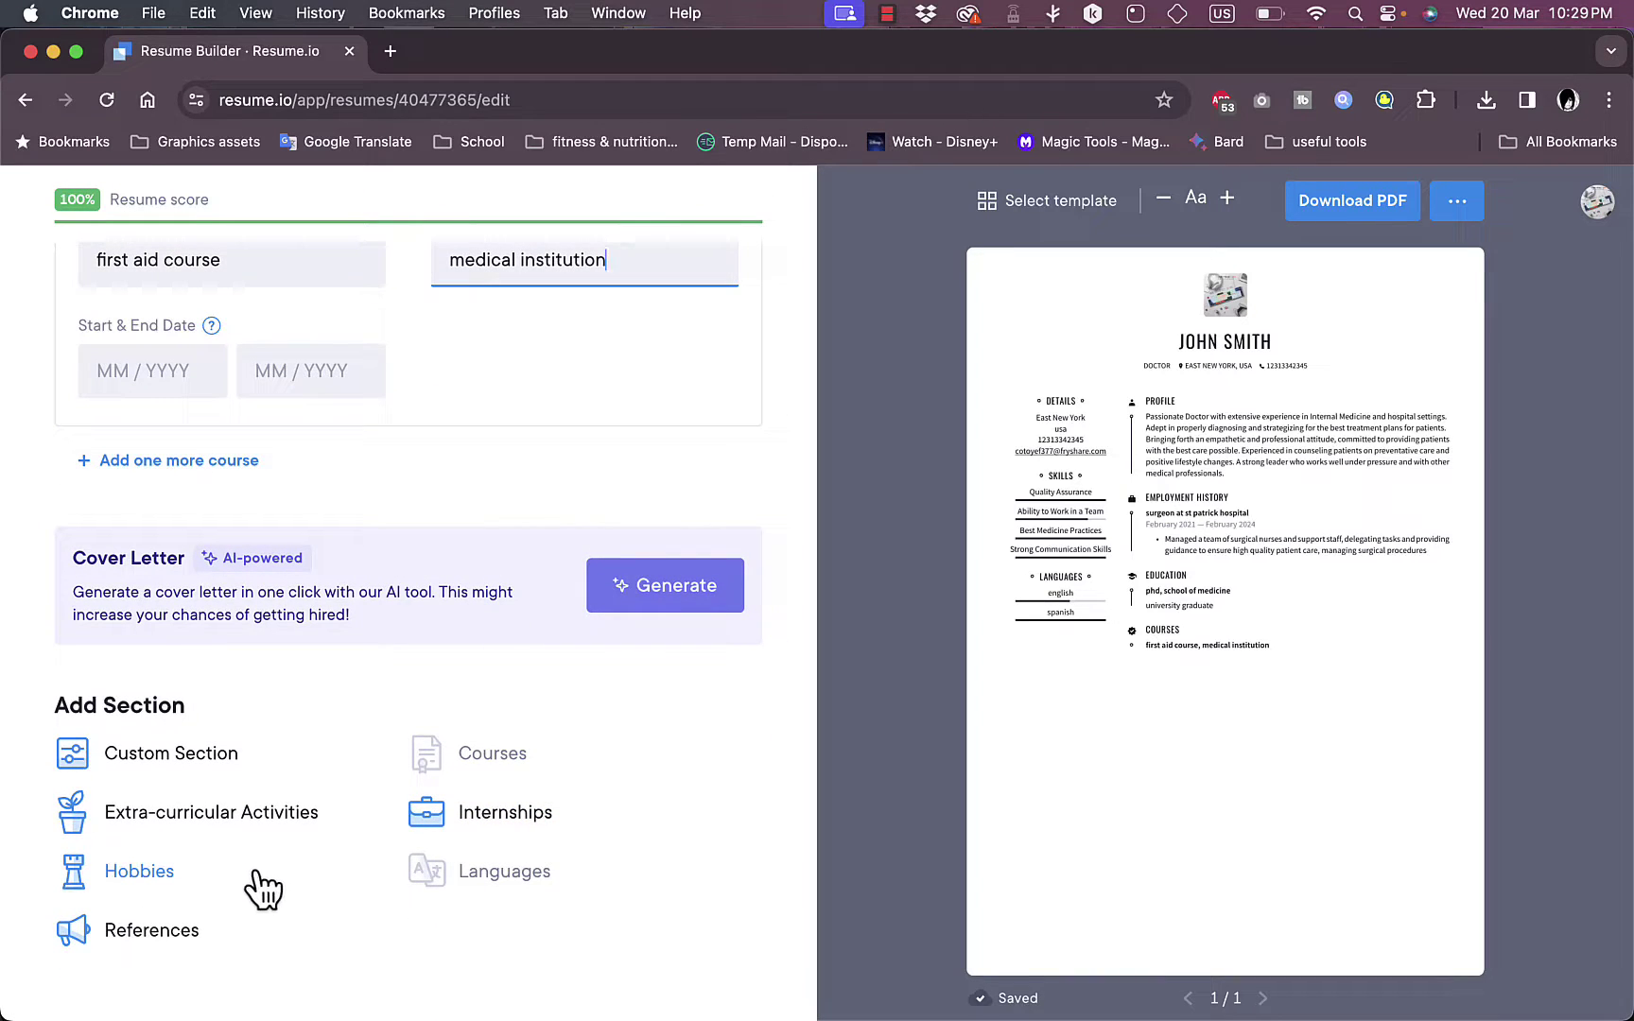
Add an empty Untitled custom section to the resume
left_click(163, 756)
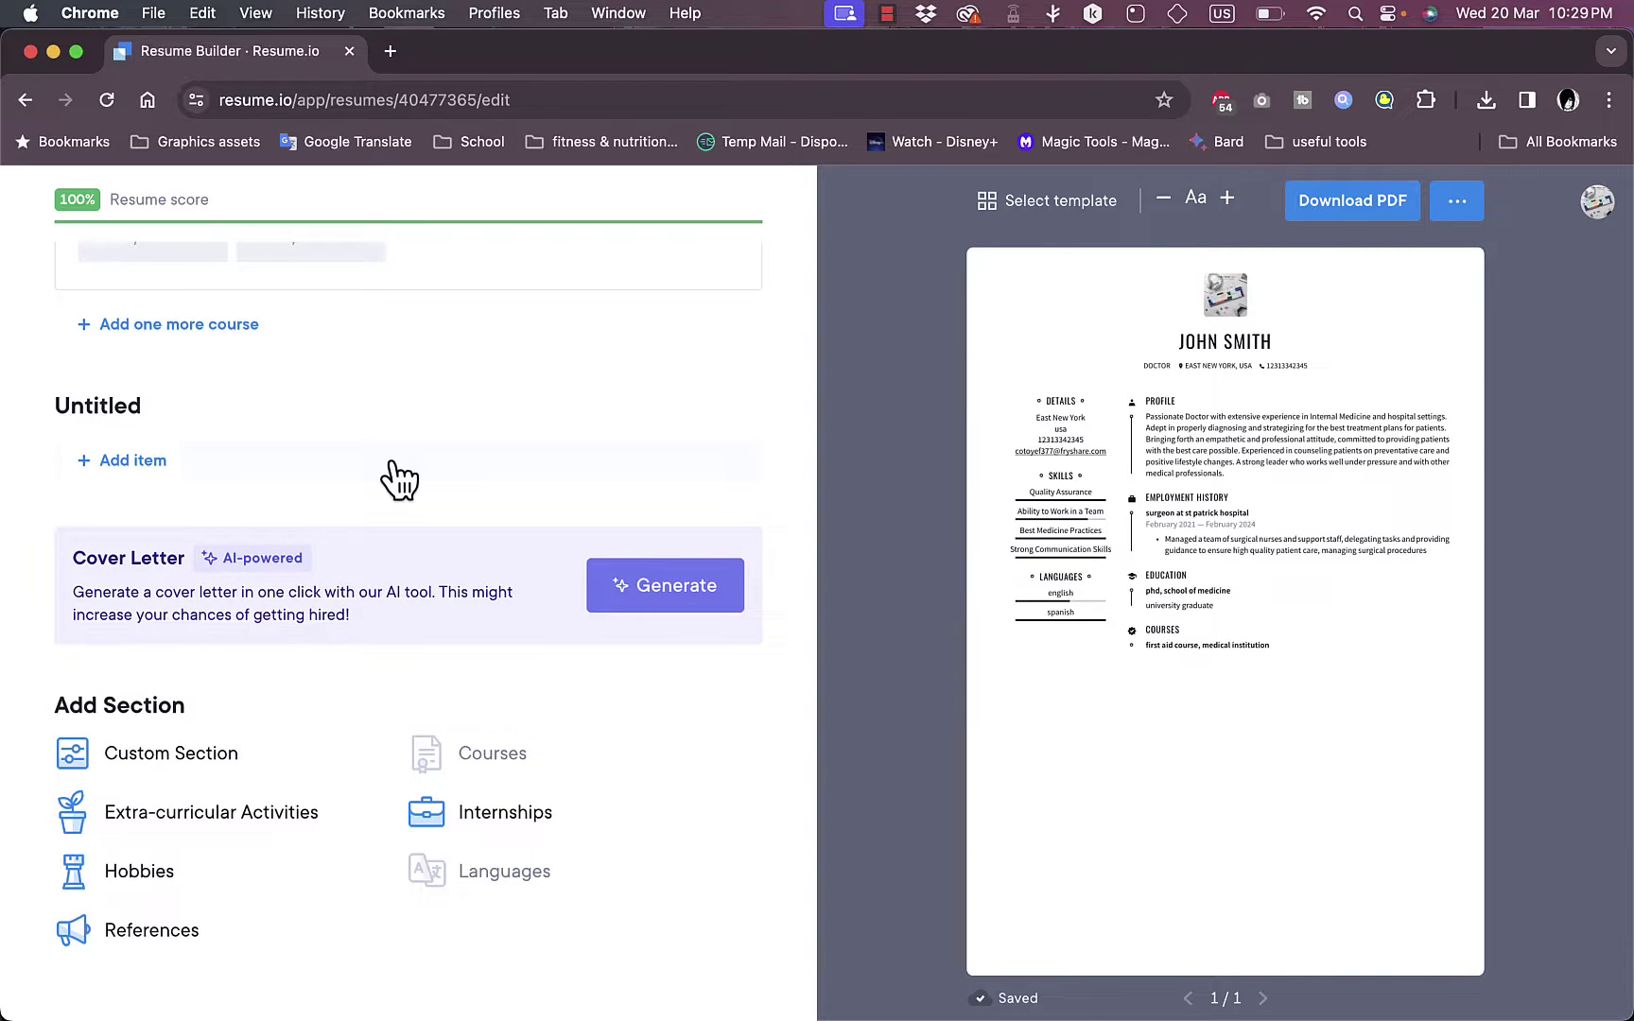
scroll(397, 477, "up", 3)
scroll(399, 478, "up", 2)
scroll(394, 477, "down", 3)
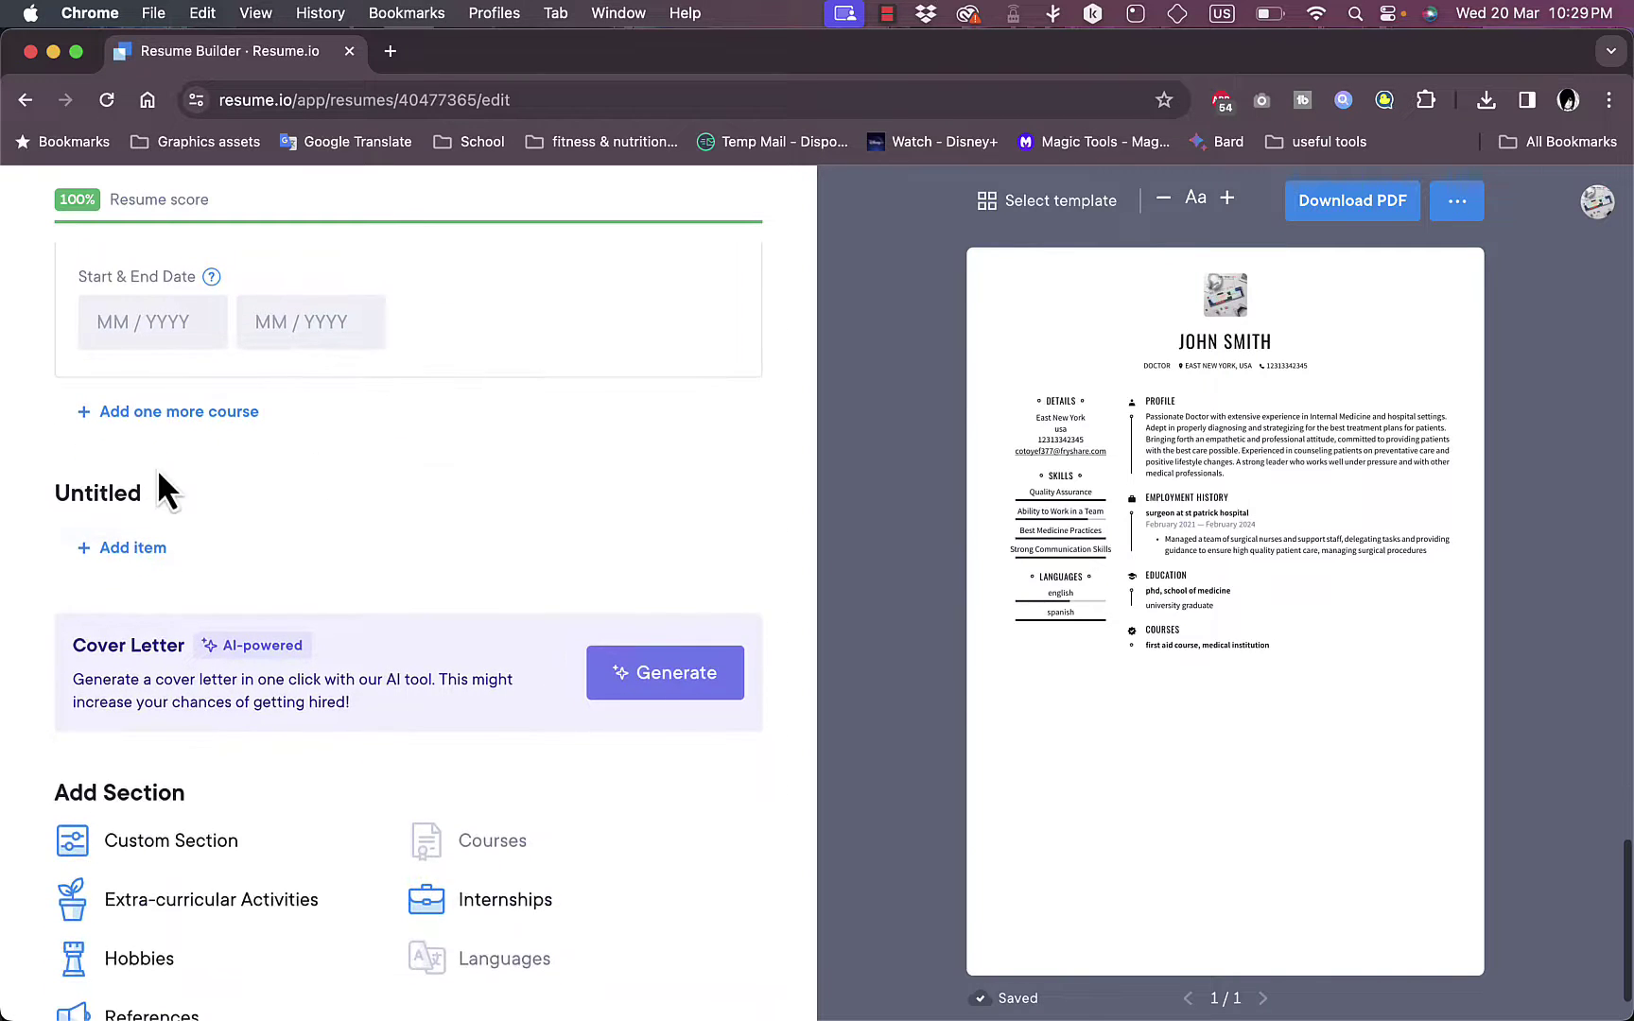
mouse_move(1260, 501)
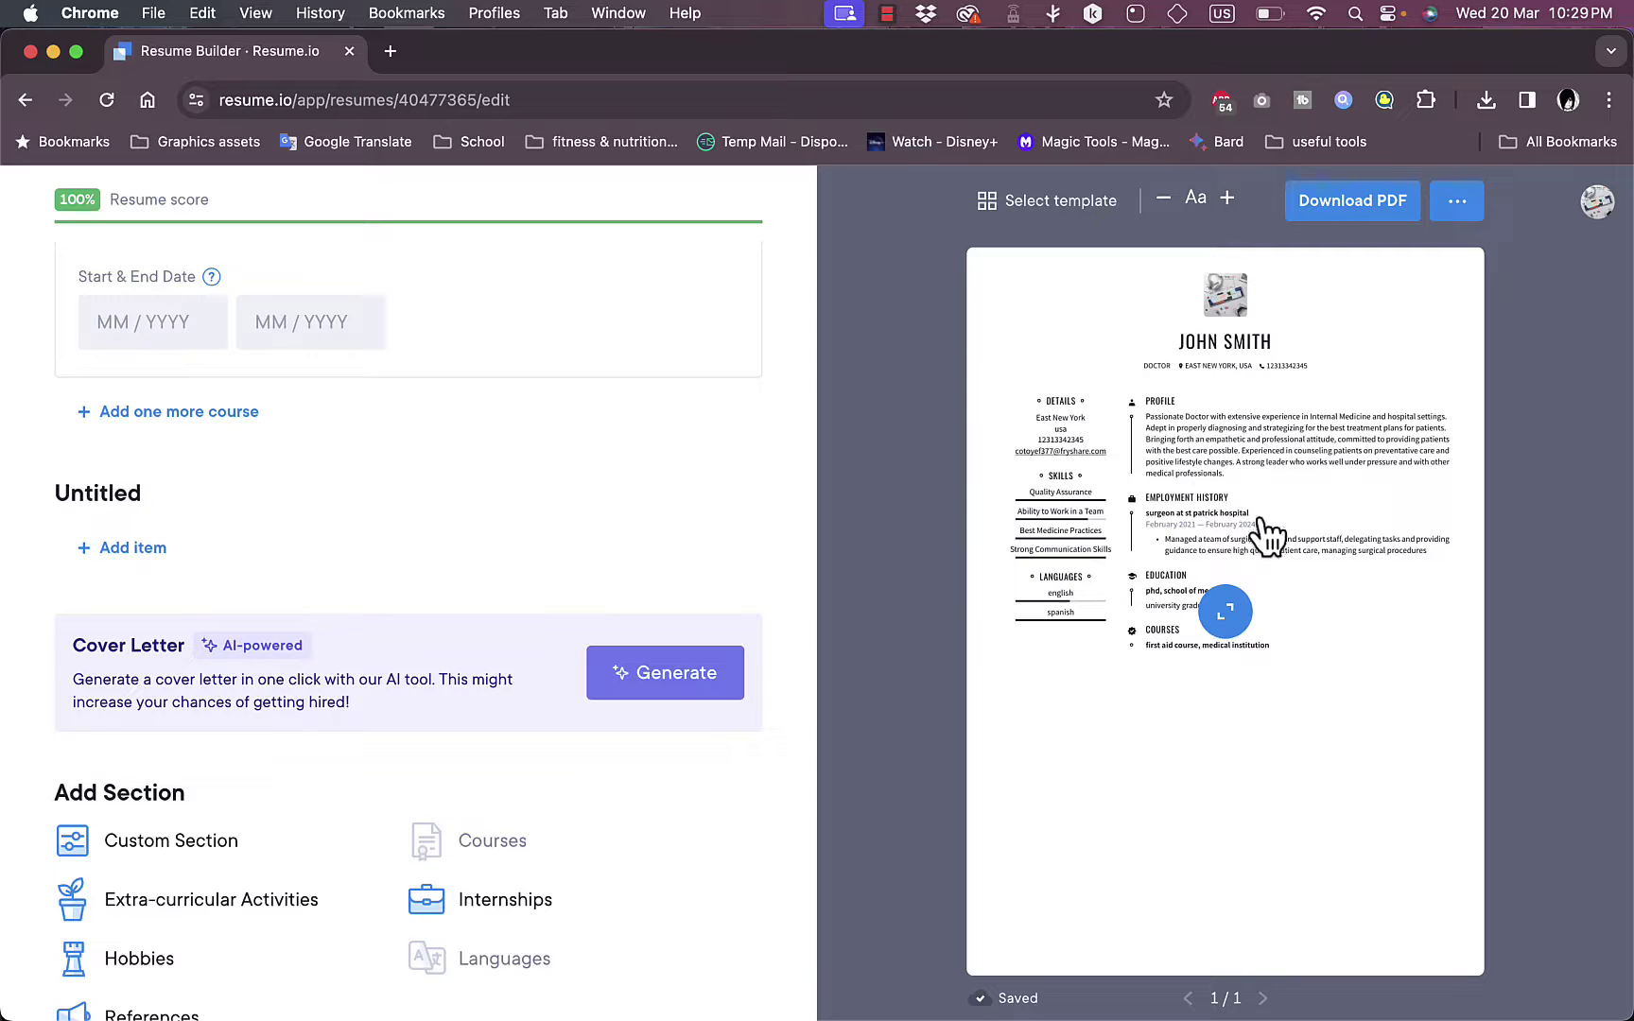
Apply the Toronto template to the resume and look over the other export formats
left_click(1059, 203)
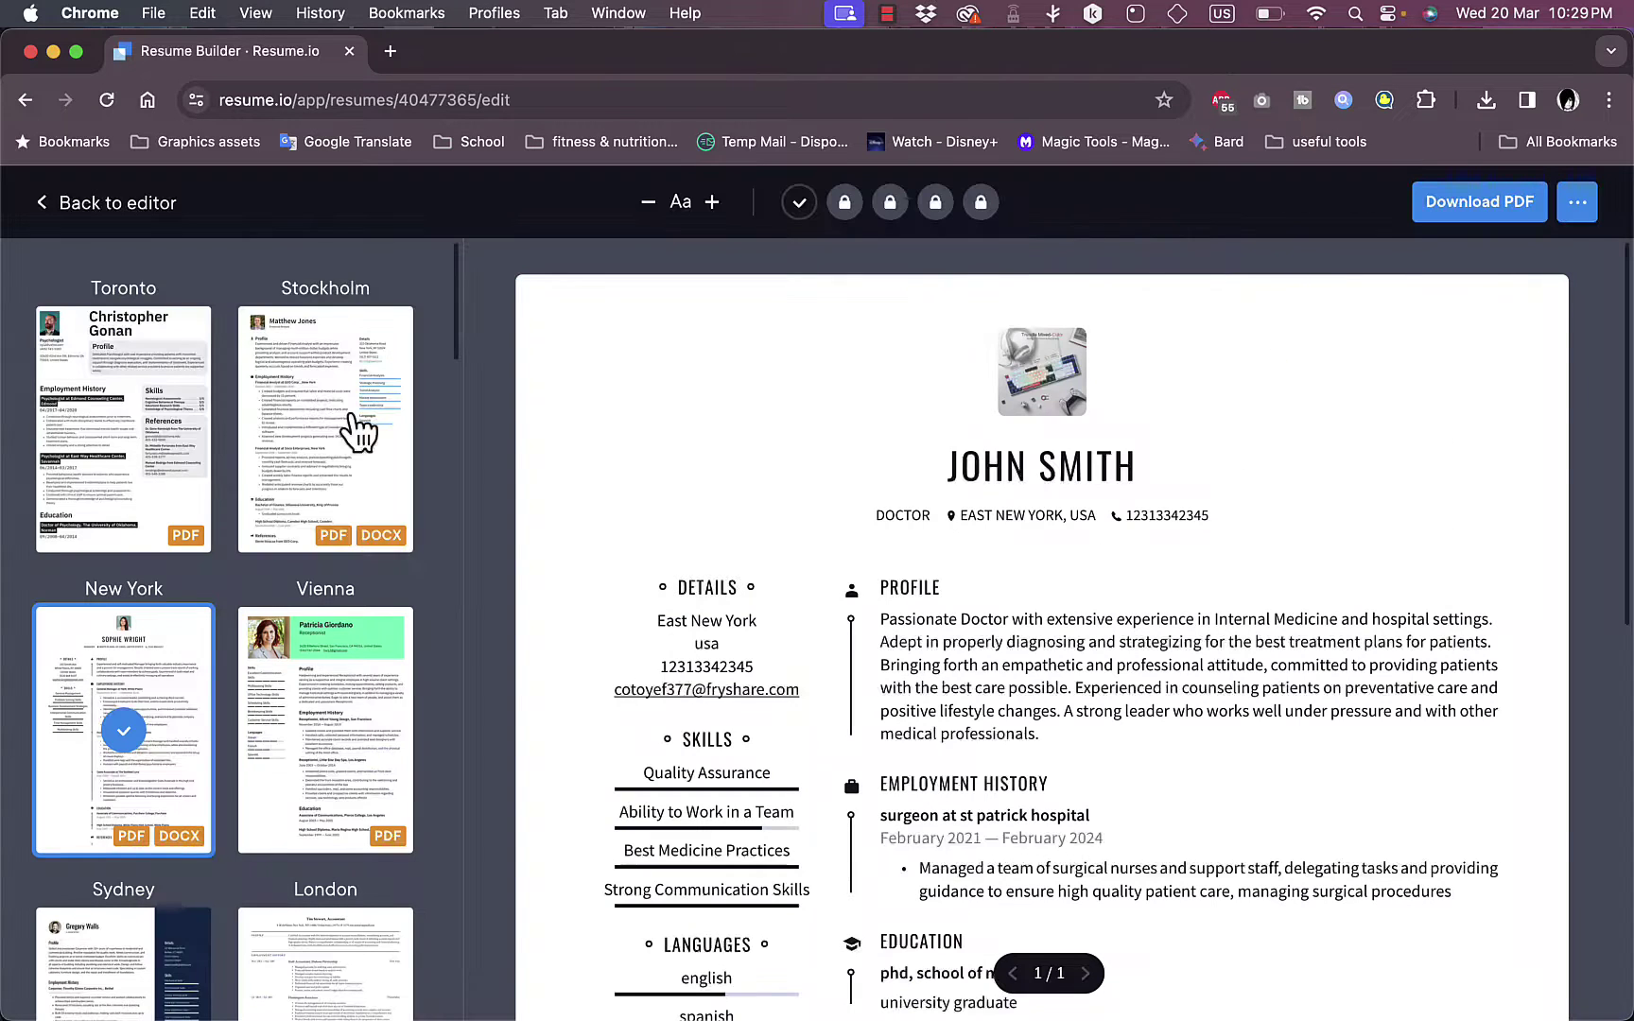
left_click(170, 473)
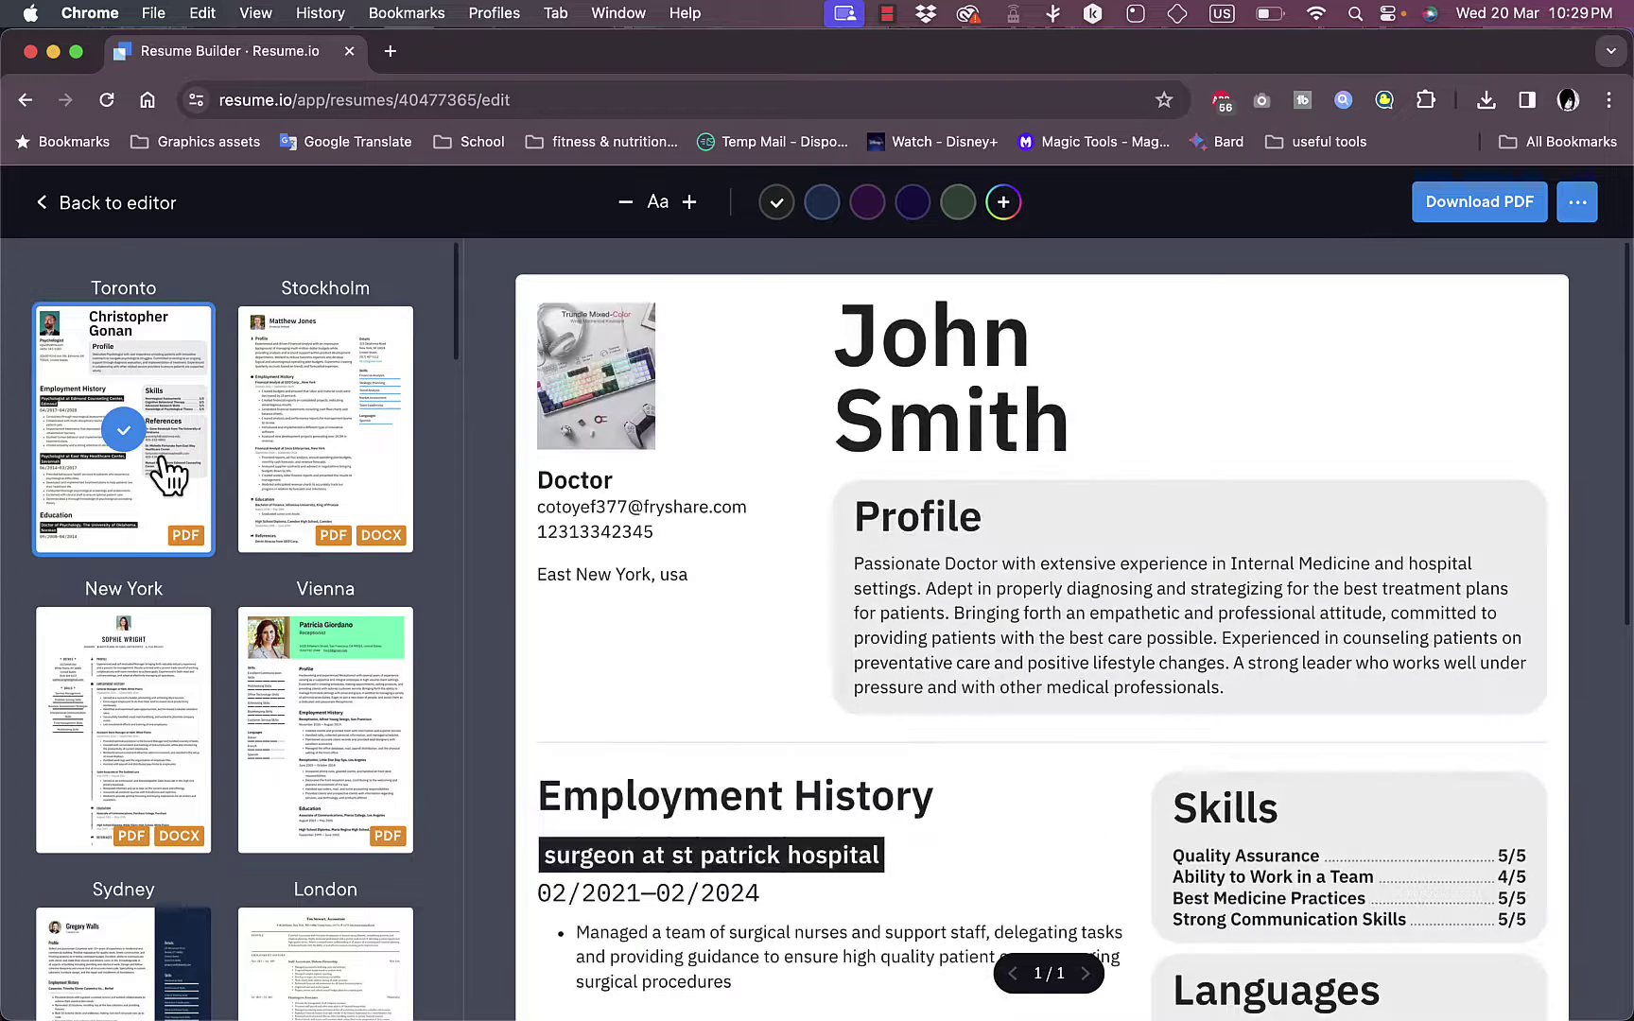
scroll(1366, 530, "down", 5)
scroll(1368, 539, "up", 3)
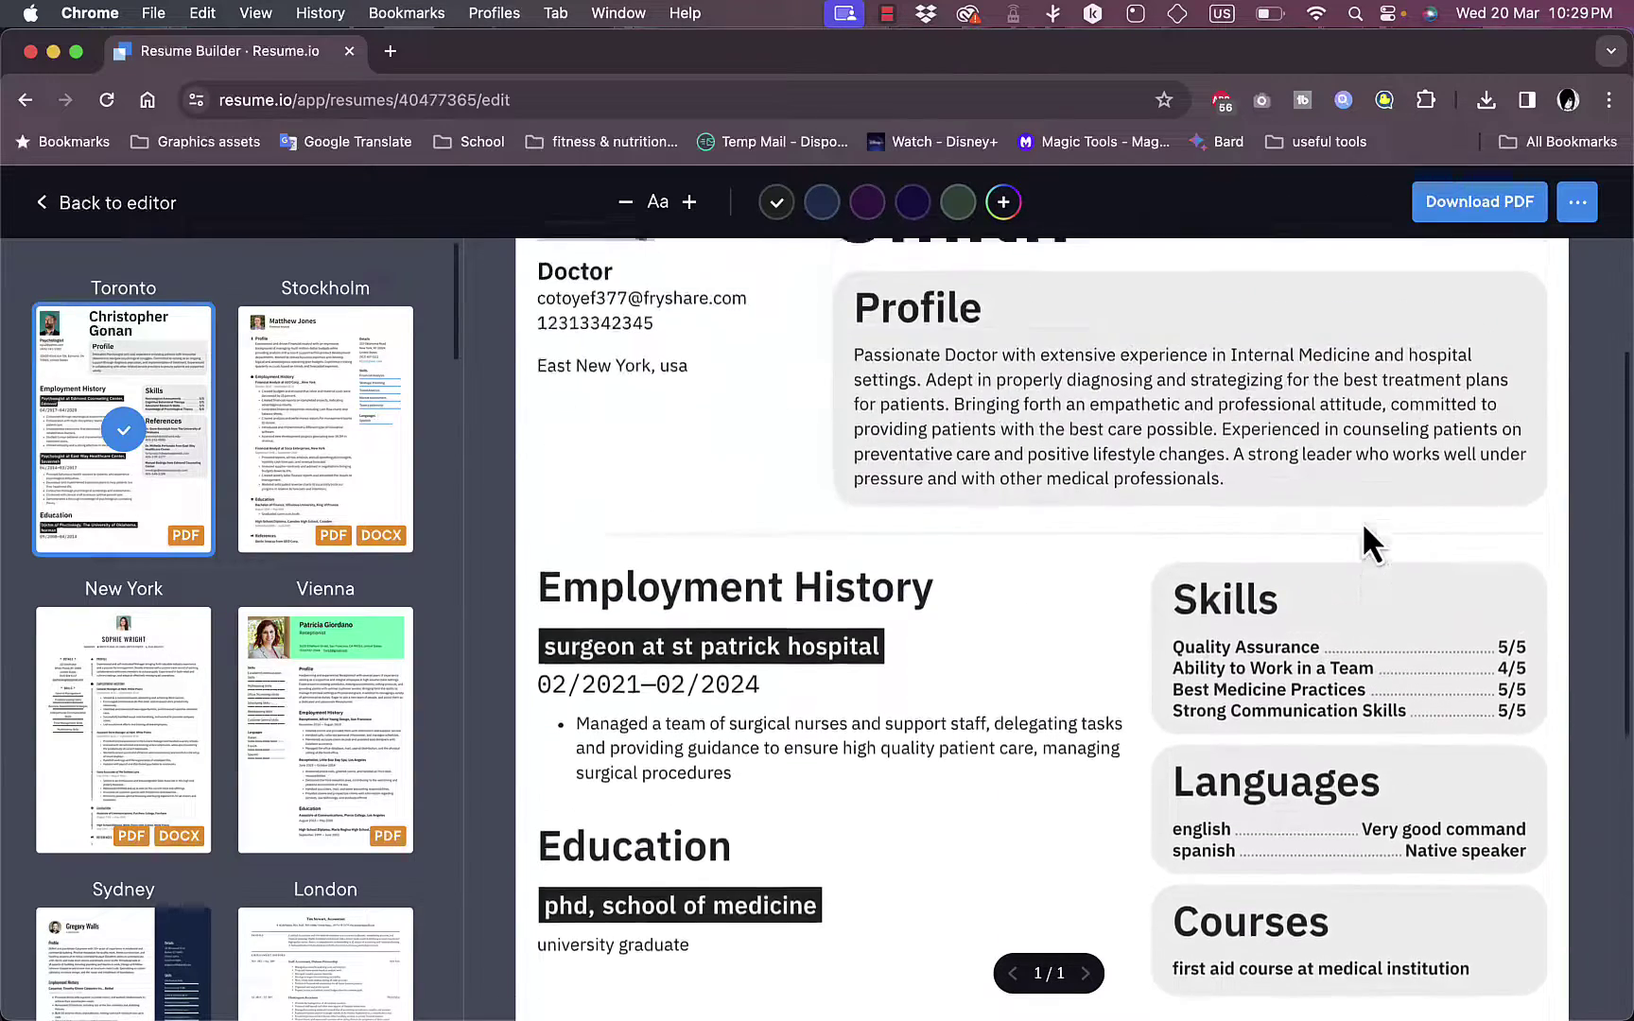
scroll(1362, 521, "up", 2)
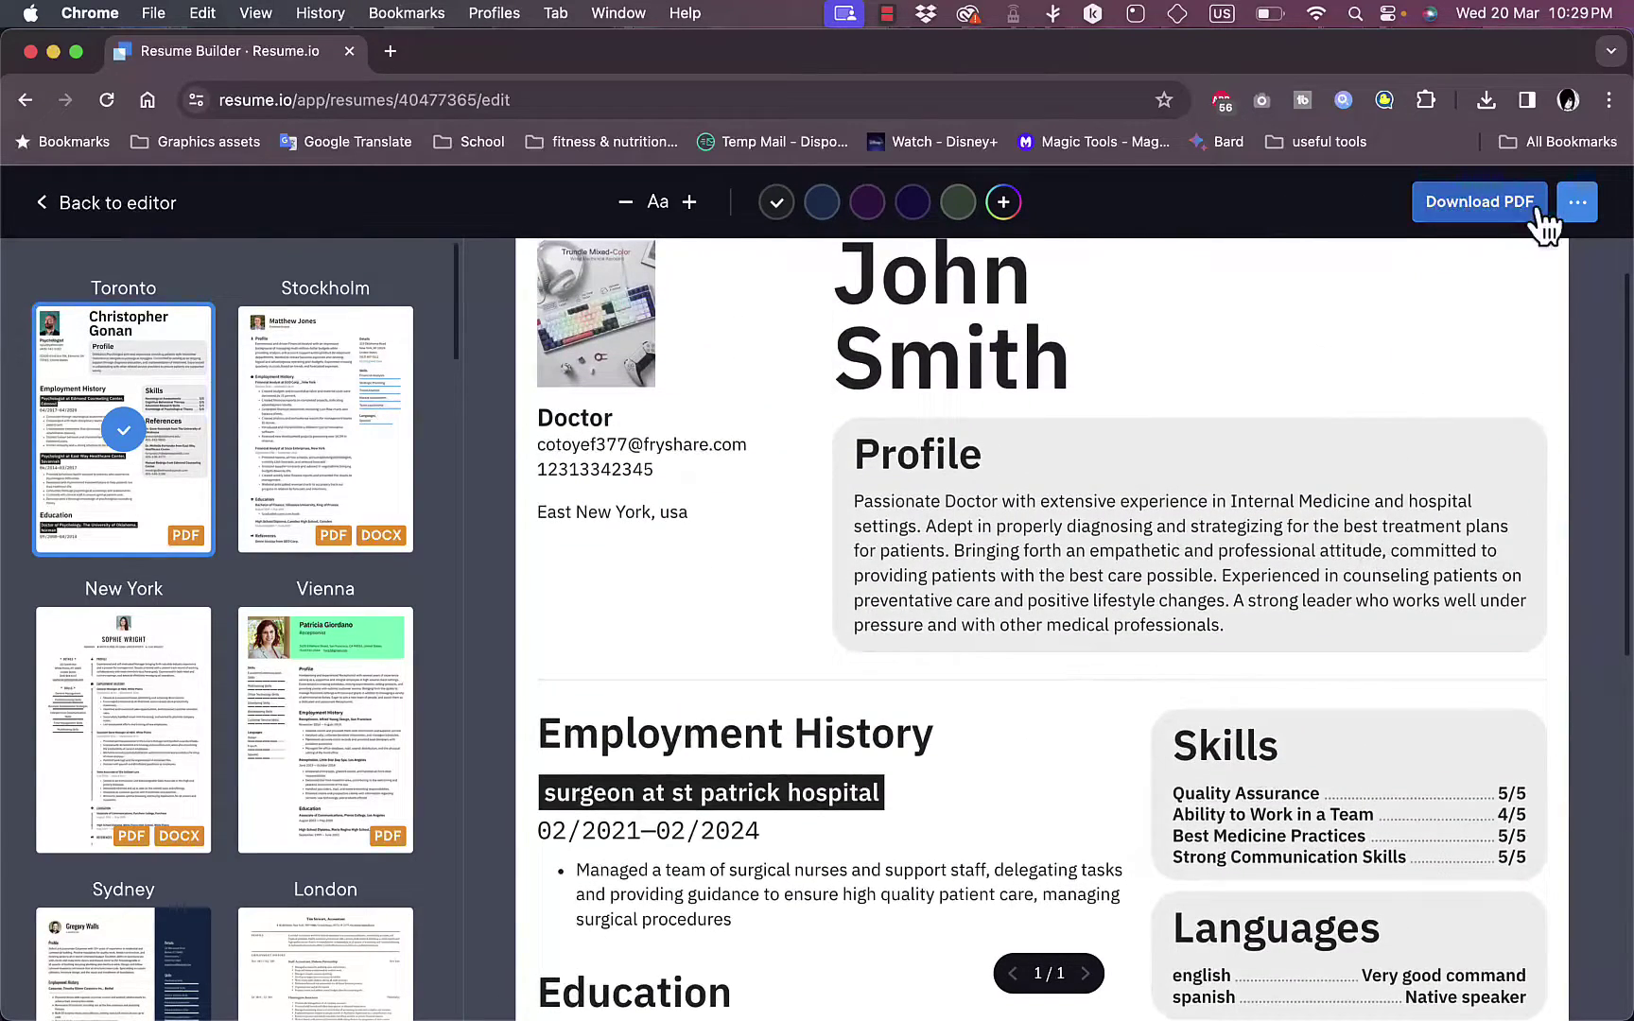
left_click(1575, 212)
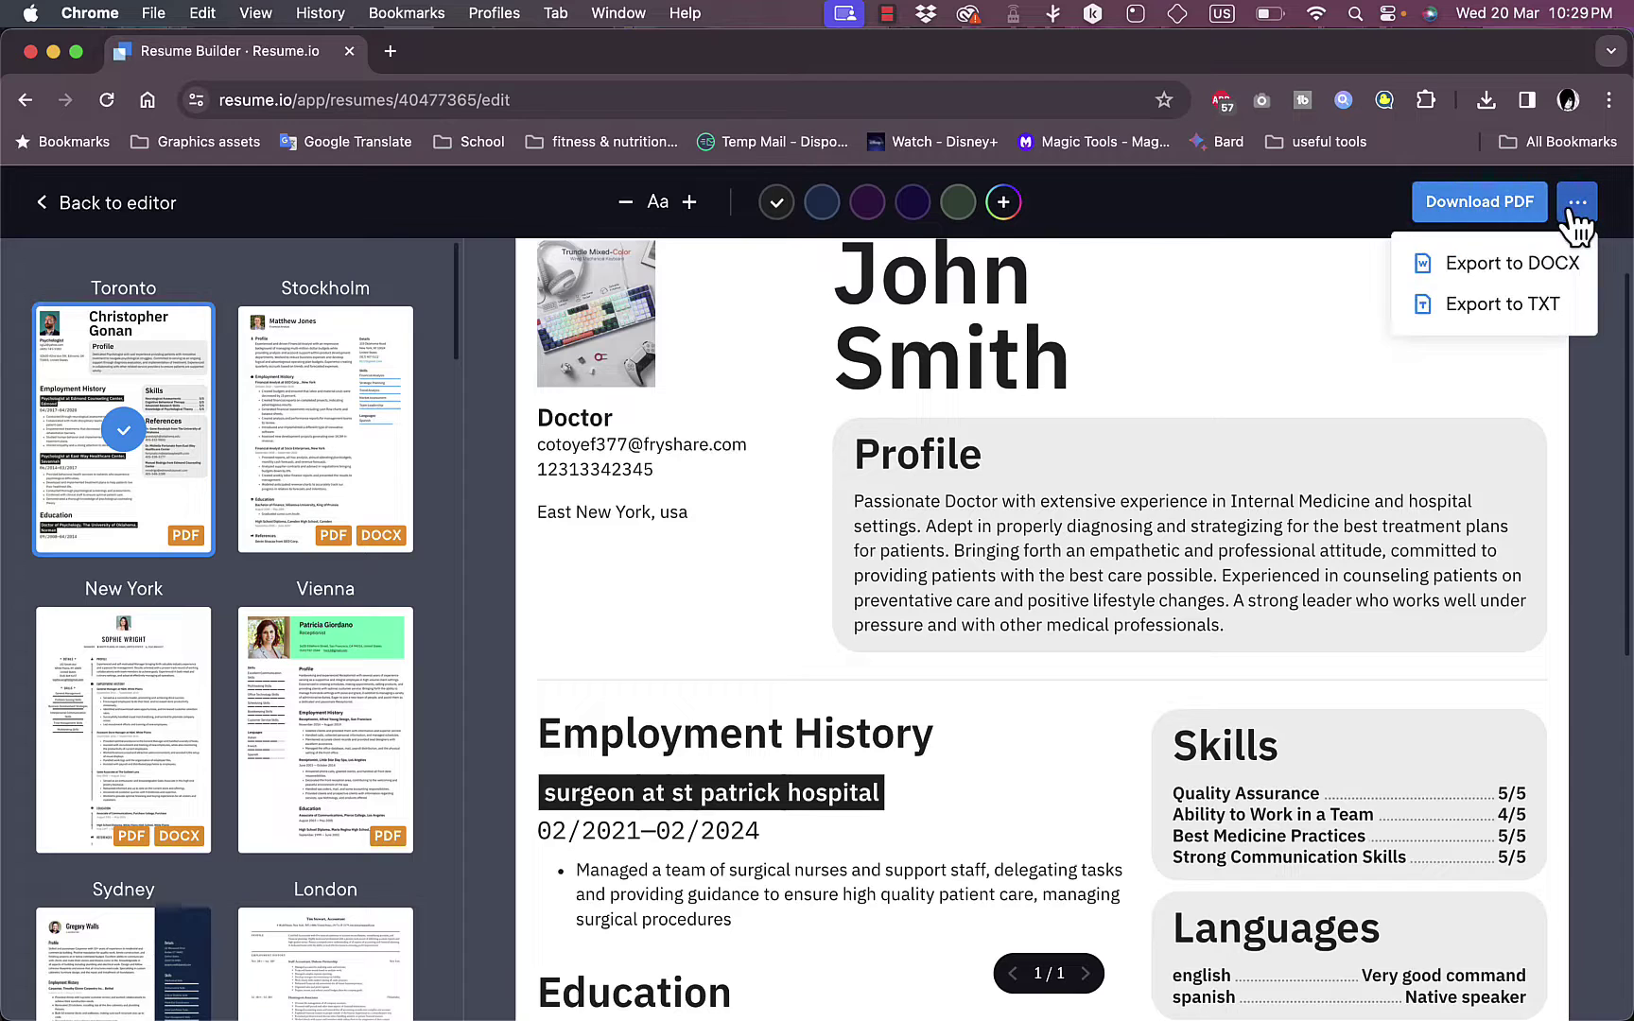
left_click(1509, 264)
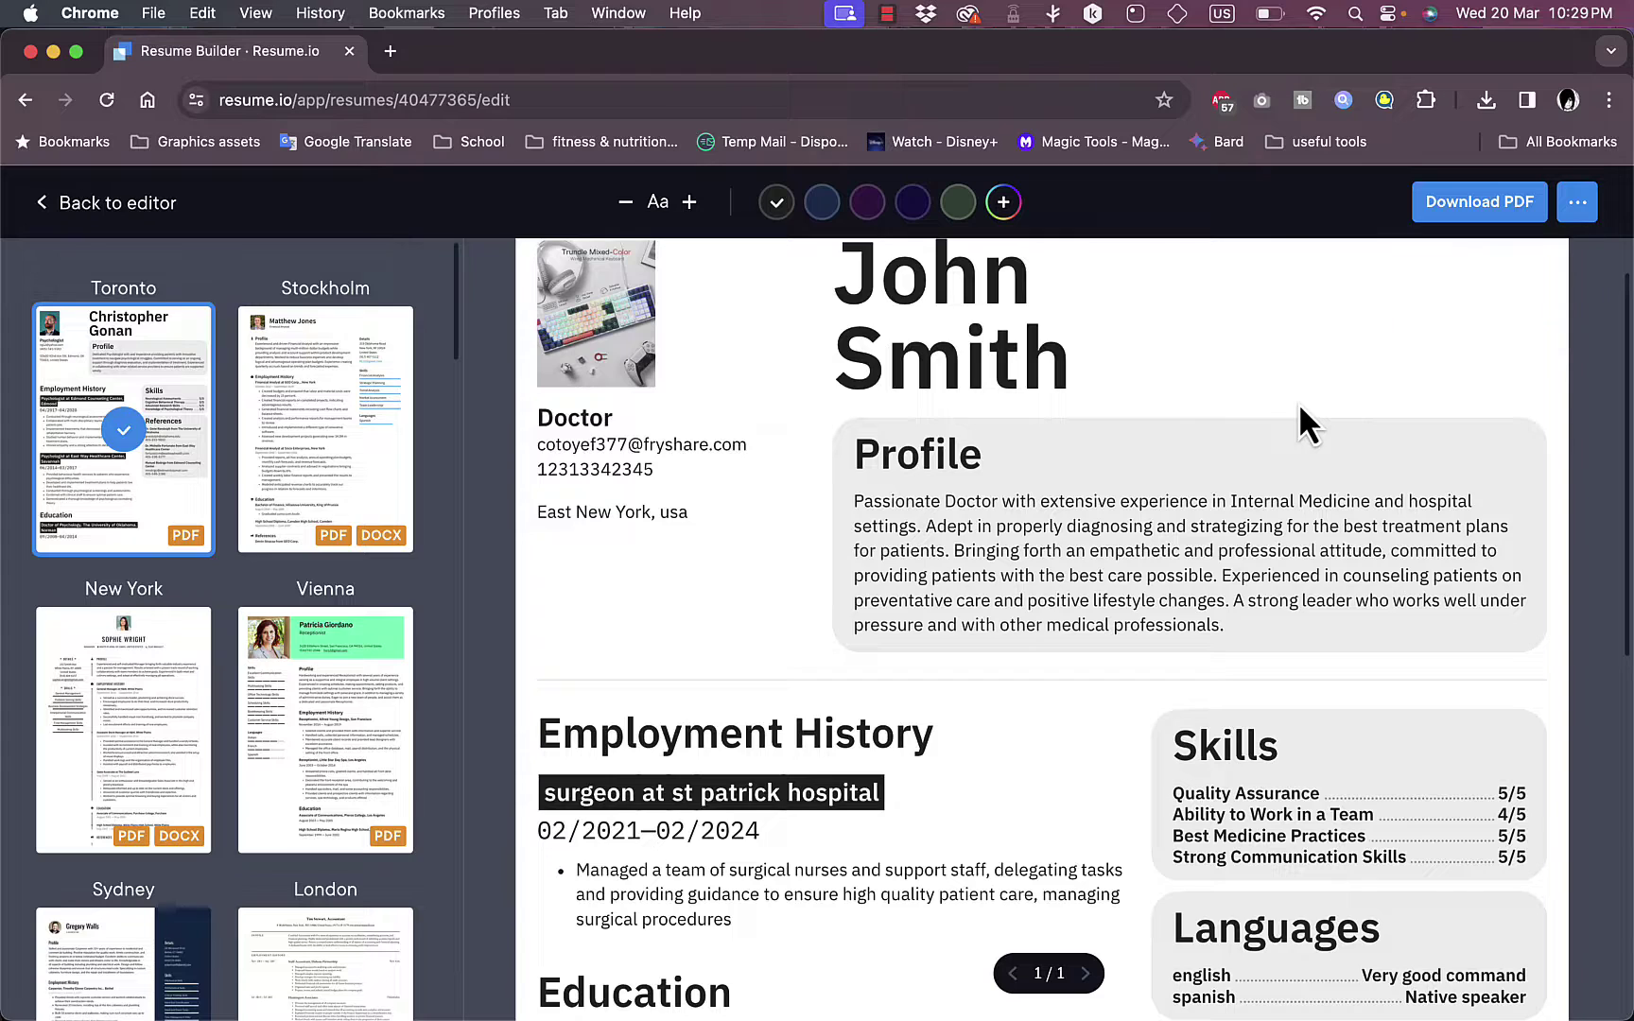
Start the PDF download and review the $2.95, $44.95 and $74.95 plan options
left_click(1468, 212)
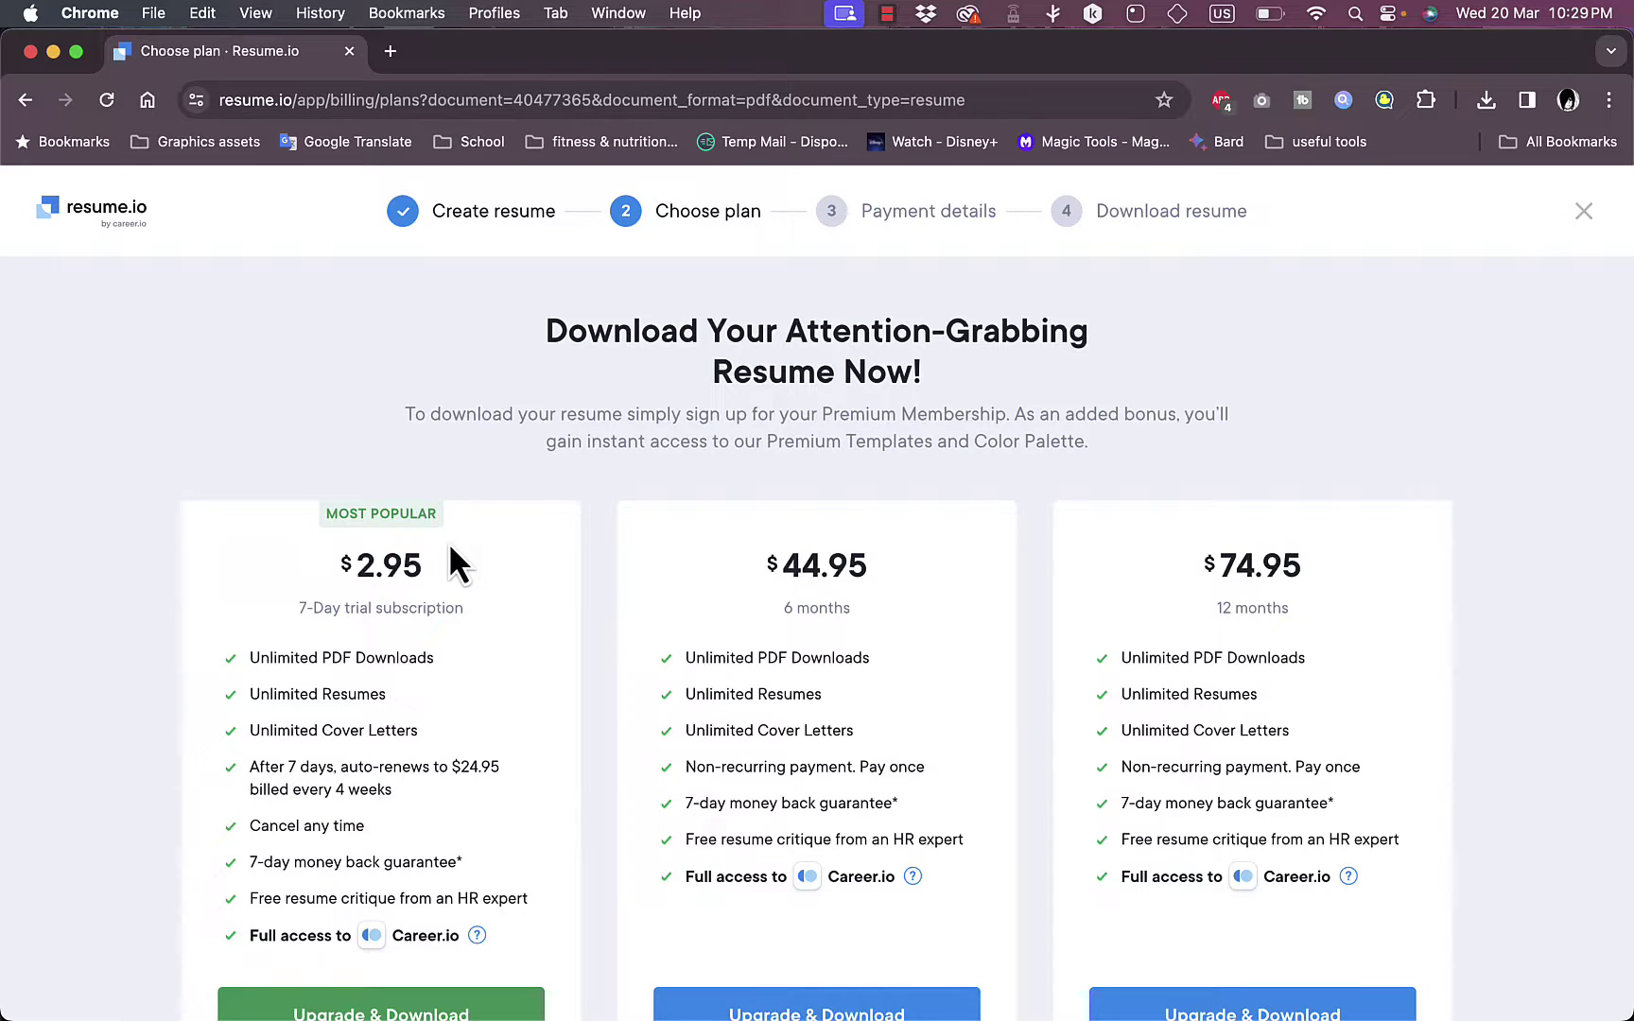
scroll(582, 411, "down", 5)
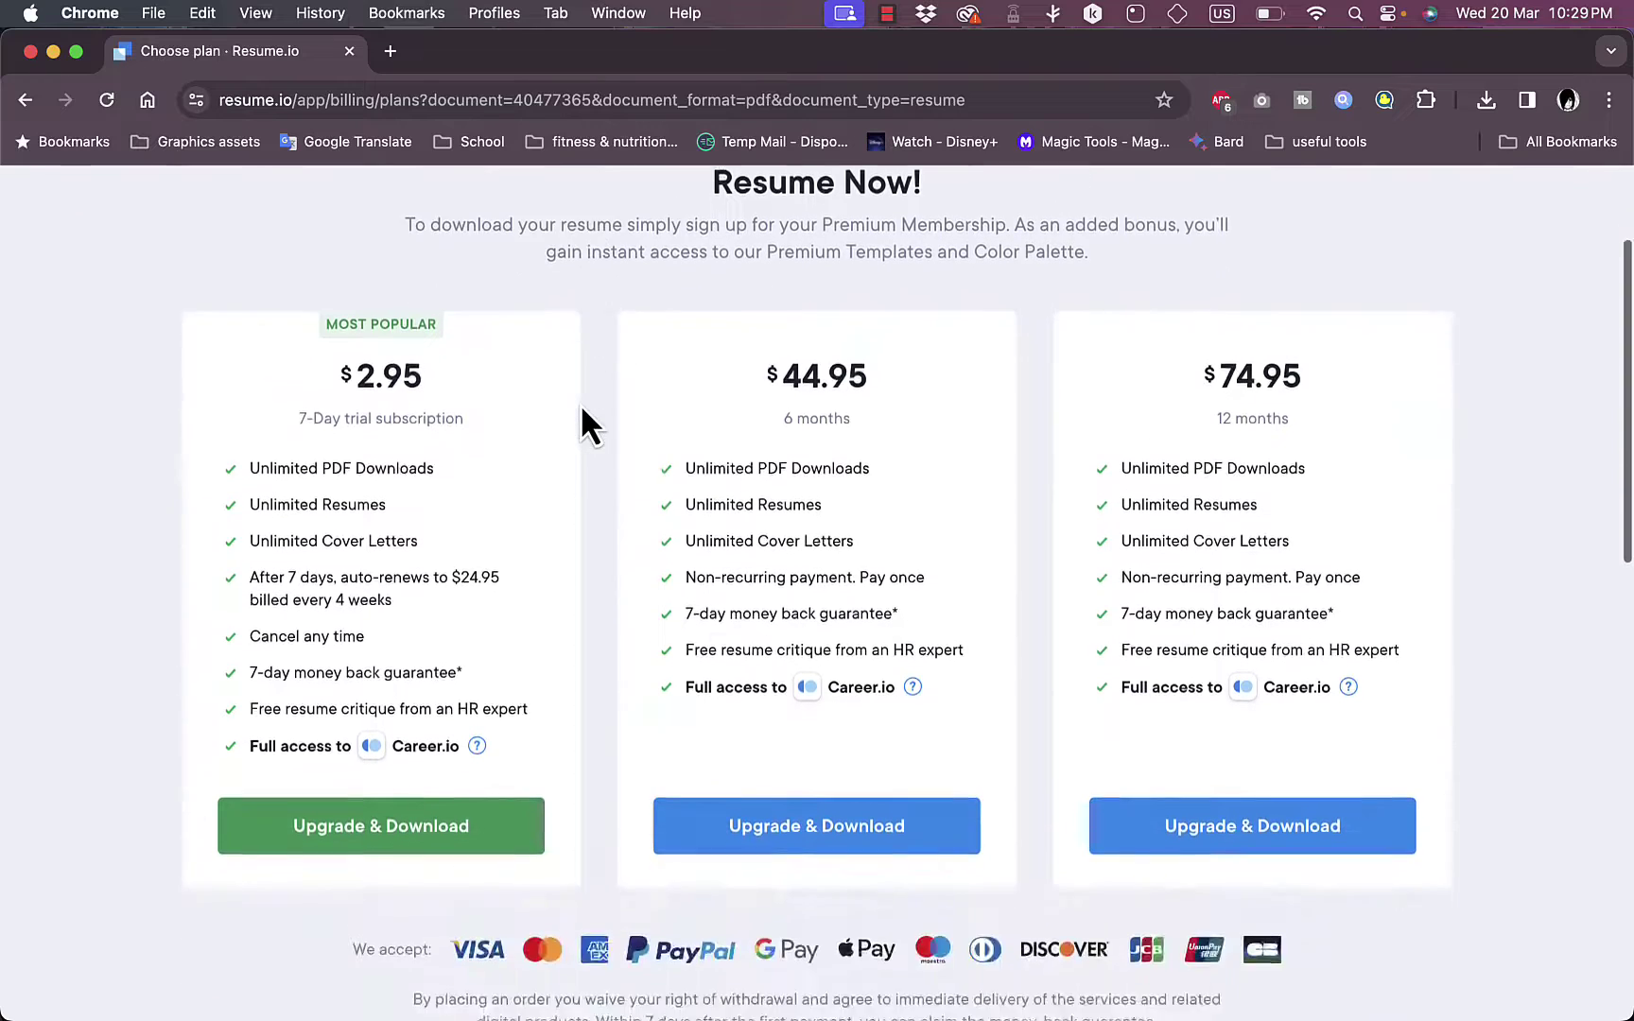
scroll(612, 388, "up", 5)
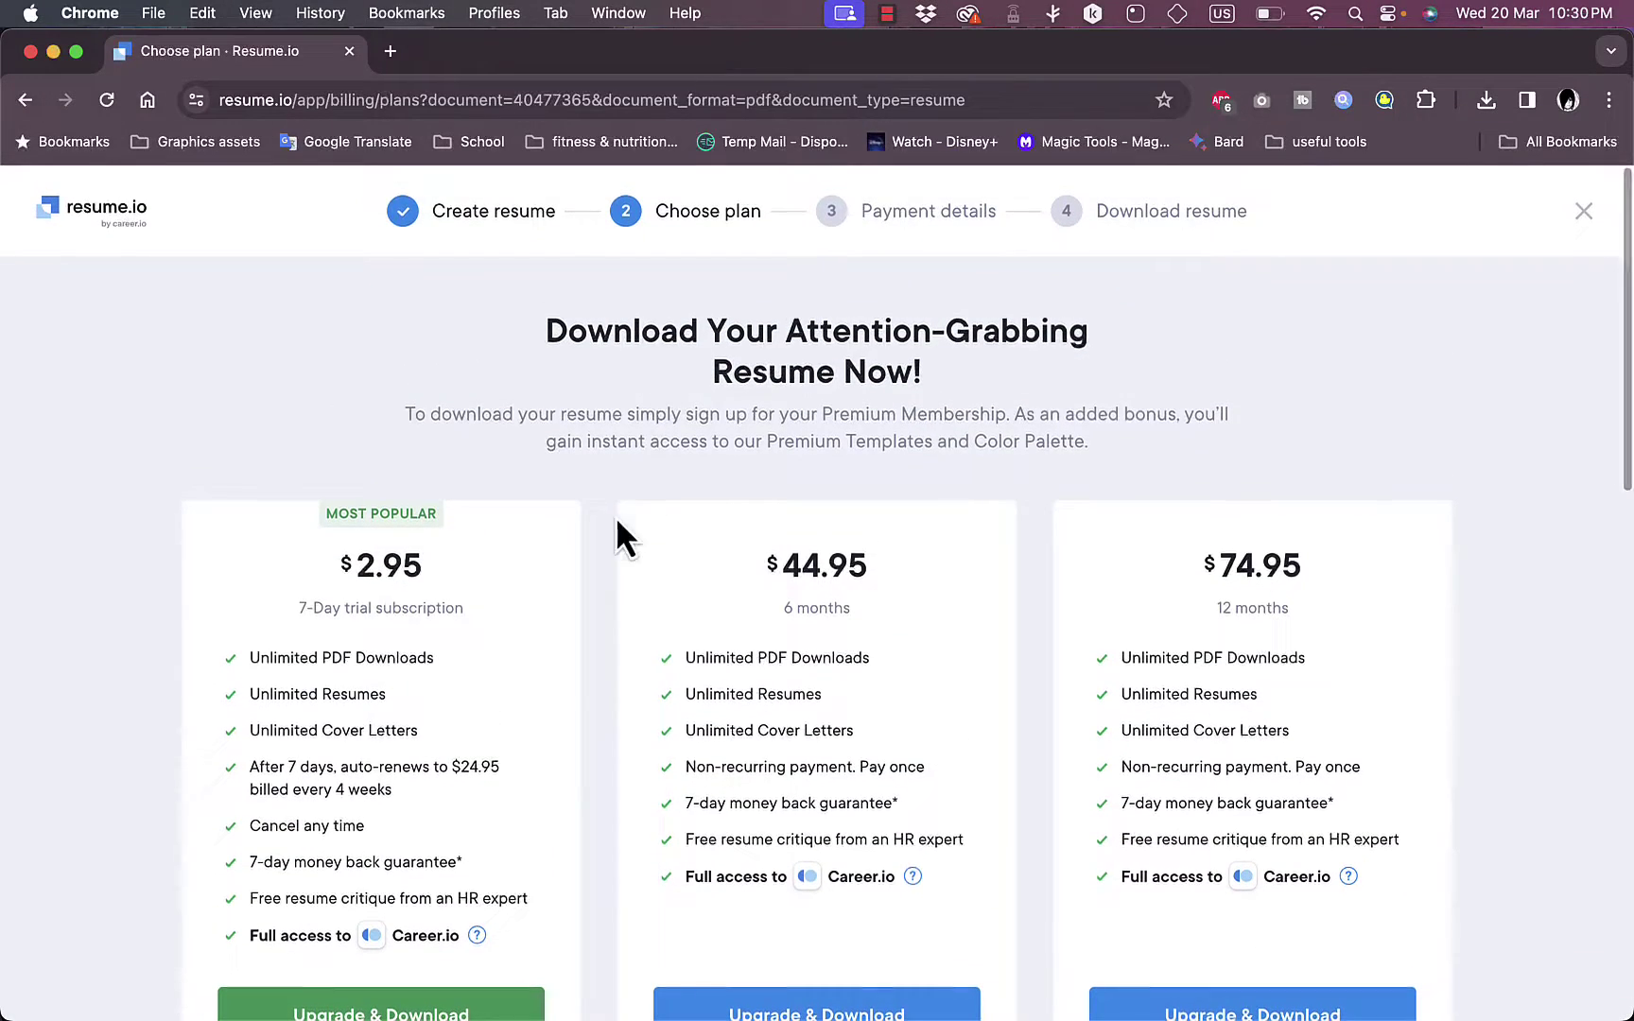
scroll(616, 516, "down", 2)
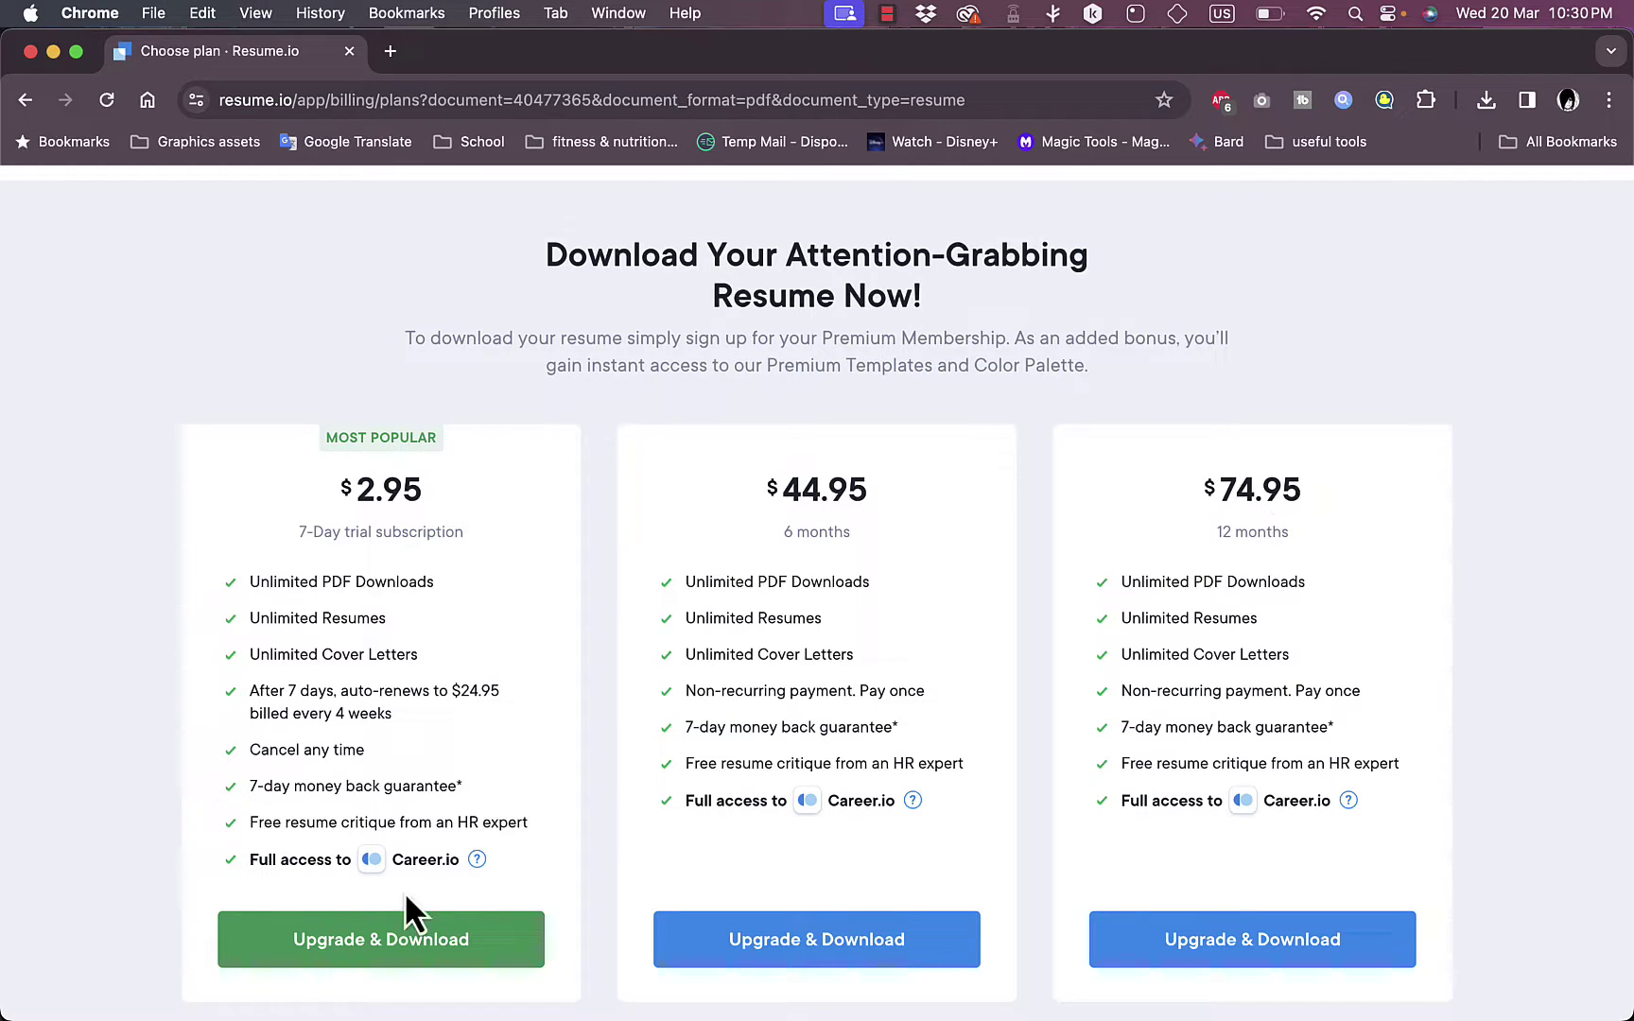
scroll(761, 932, "down", 6)
scroll(789, 570, "up", 7)
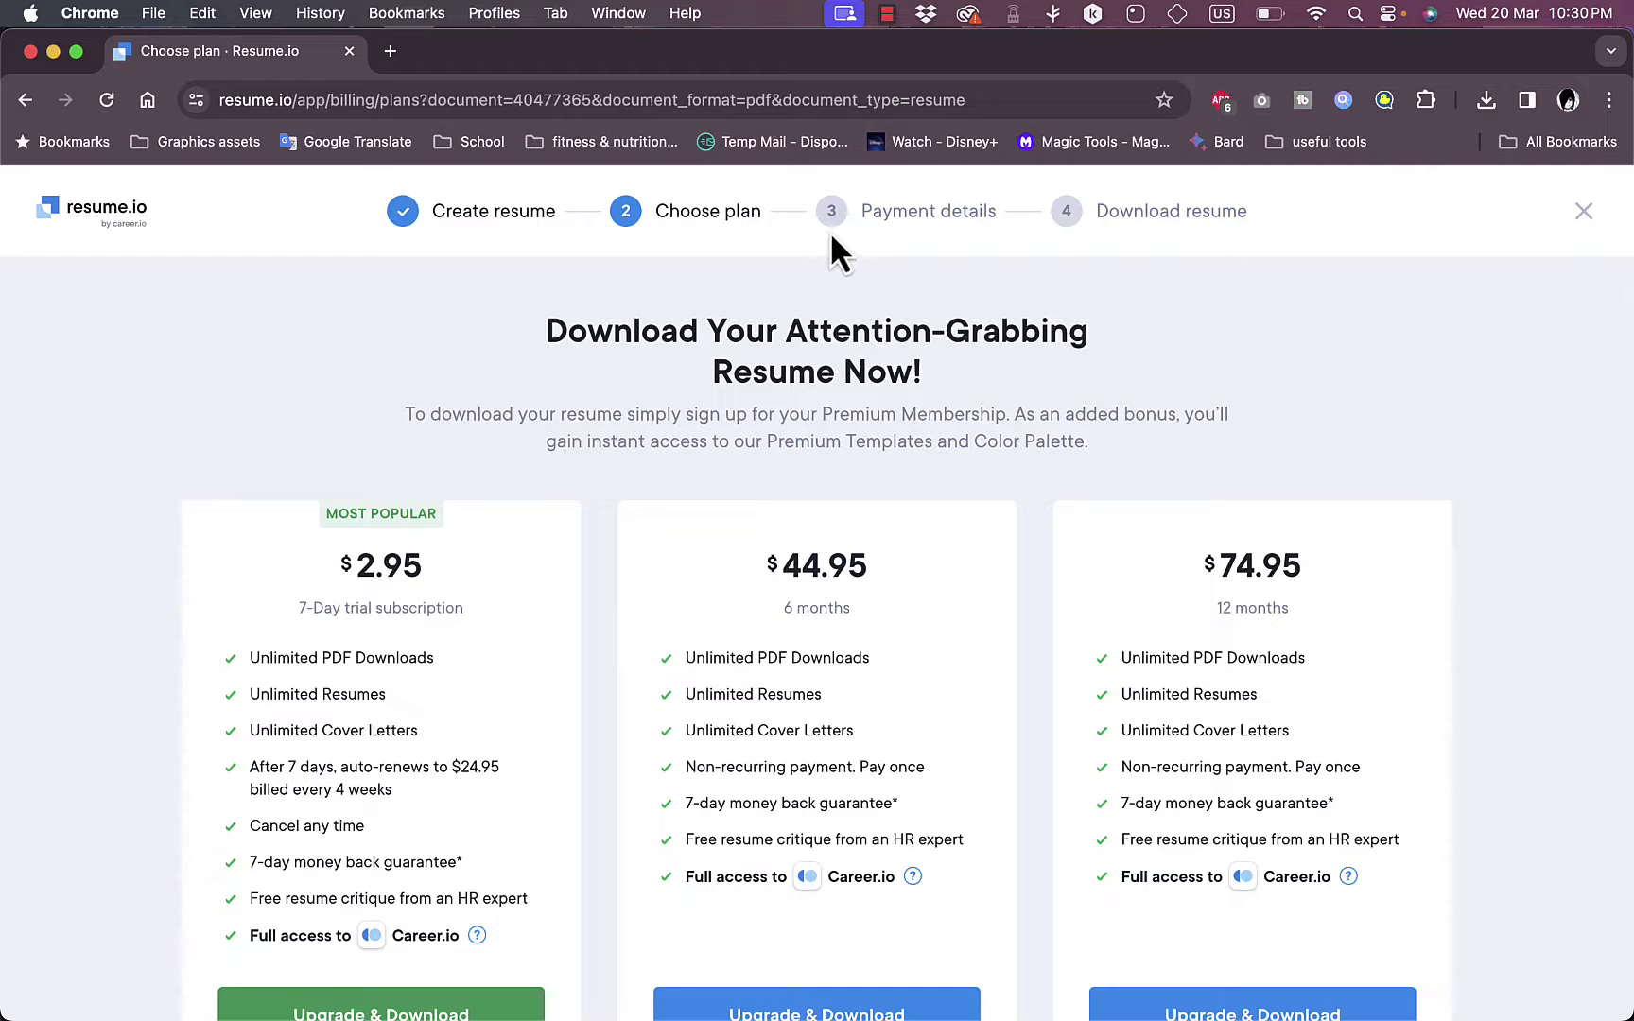